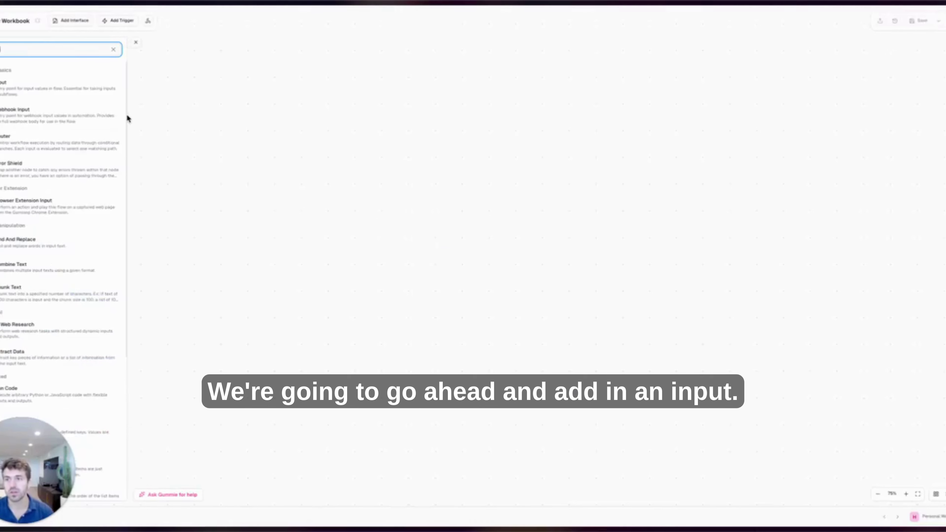
Add an Input node named 'email' and save the workbook.
{"action": "left_click", "coordinate": [60, 88]}
{"action": "left_click", "coordinate": [522, 285]}
{"action": "type", "text": "ema"}
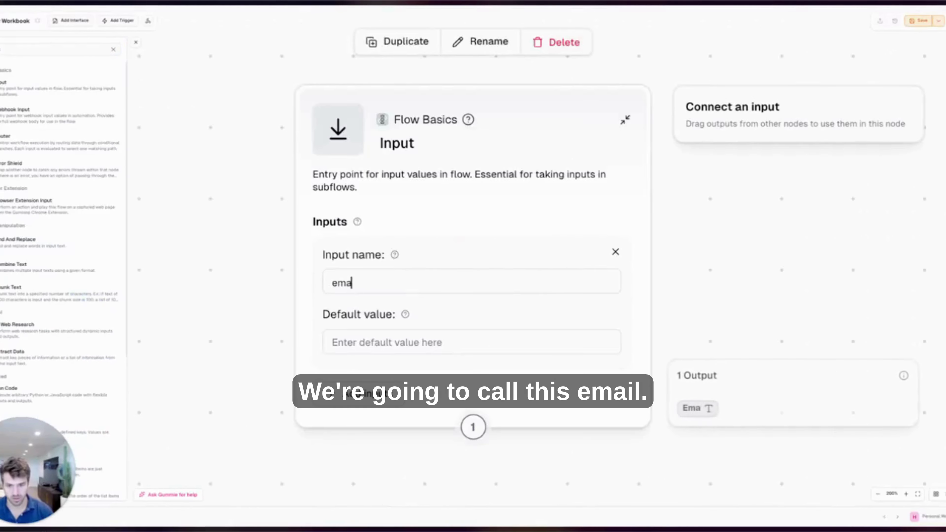
{"action": "type", "text": "il"}
{"action": "left_click", "coordinate": [939, 99]}
{"action": "left_click", "coordinate": [935, 22]}
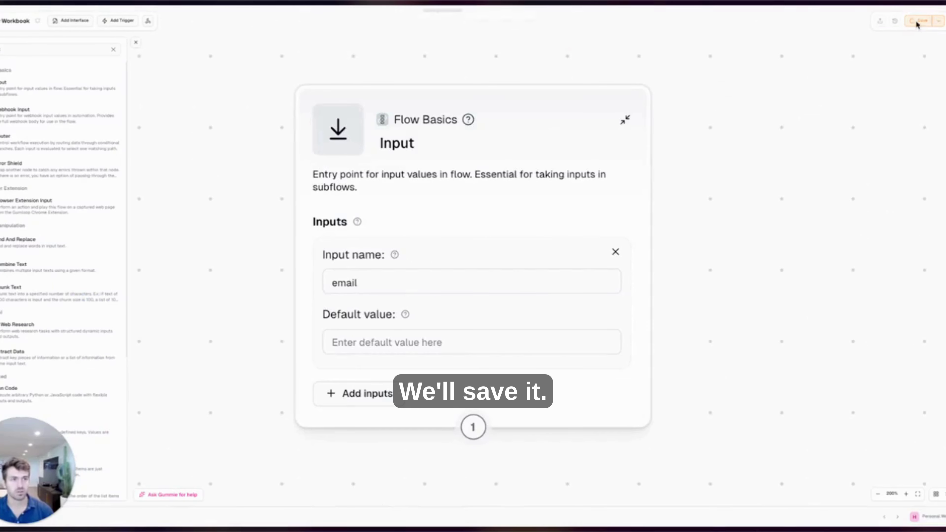
Add an Apollo Contact Enrichment node, map the email input into its Email field, and enter a default email address.
{"action": "scroll", "coordinate": [849, 159], "scroll_direction": "down", "scroll_amount": 5}
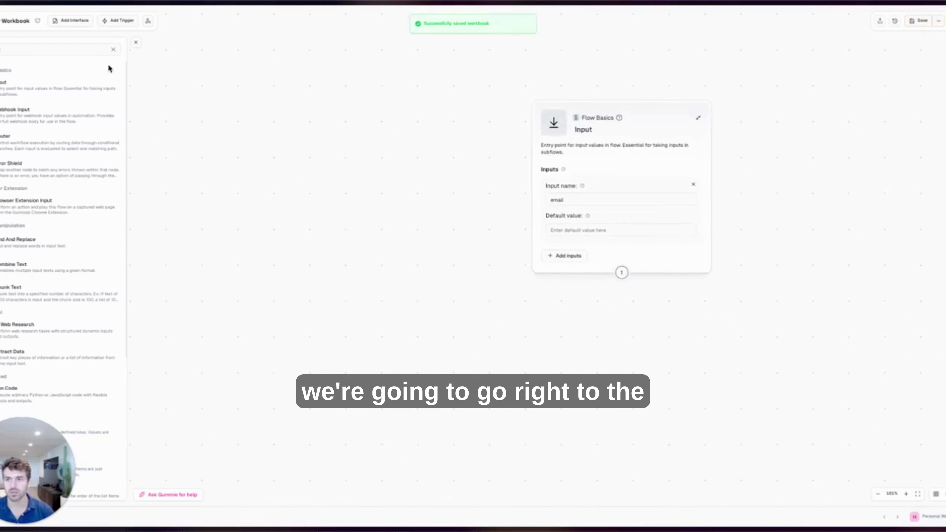
{"action": "left_click", "coordinate": [78, 51]}
{"action": "type", "text": "apollo"}
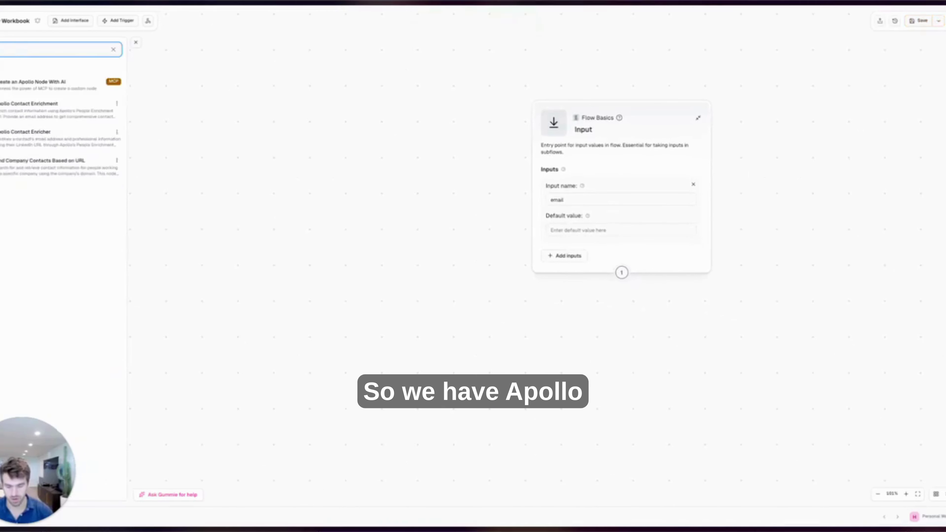
{"action": "left_click", "coordinate": [43, 114]}
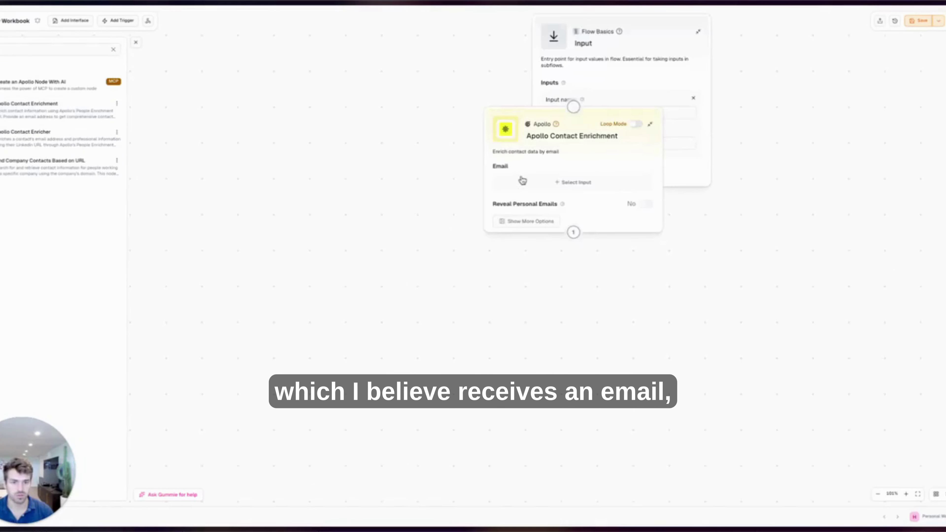
{"action": "left_click_drag", "start_coordinate": [621, 186], "coordinate": [615, 248]}
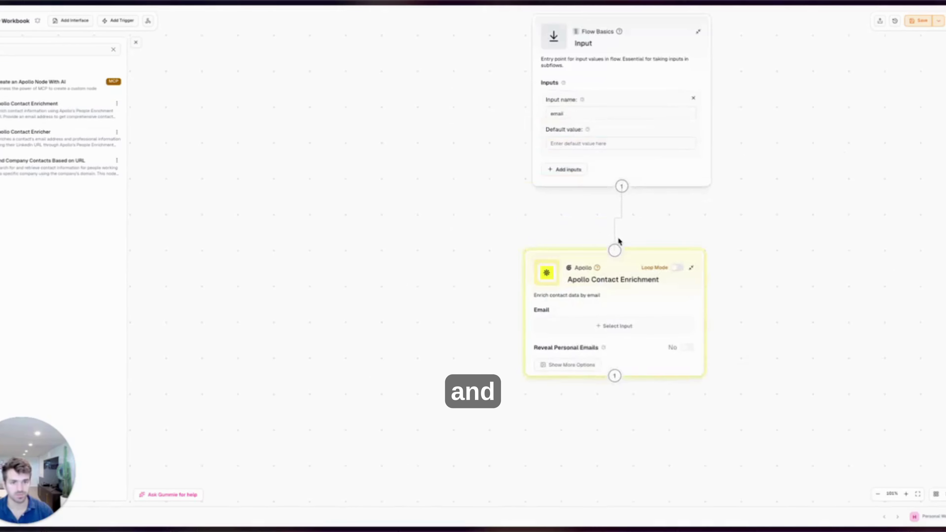
{"action": "left_click_drag", "start_coordinate": [744, 285], "coordinate": [613, 318]}
{"action": "scroll", "coordinate": [768, 218], "scroll_direction": "up", "scroll_amount": 1}
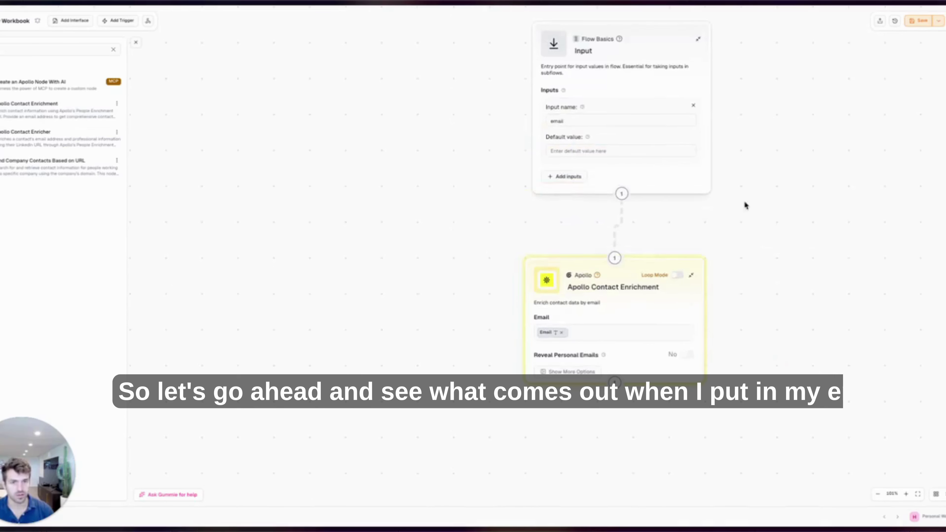
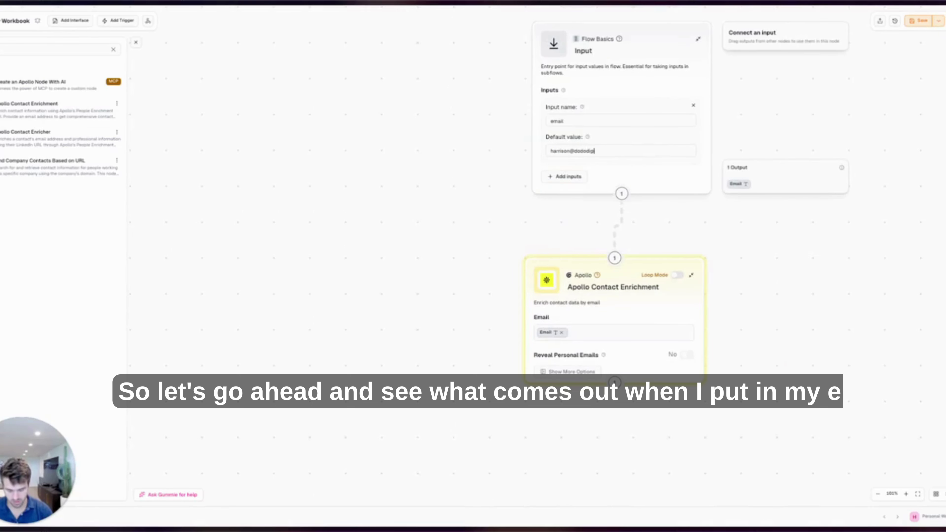
Save and run the flow, then scroll through the enriched contact JSON in Current Run.
{"action": "left_click", "coordinate": [919, 21]}
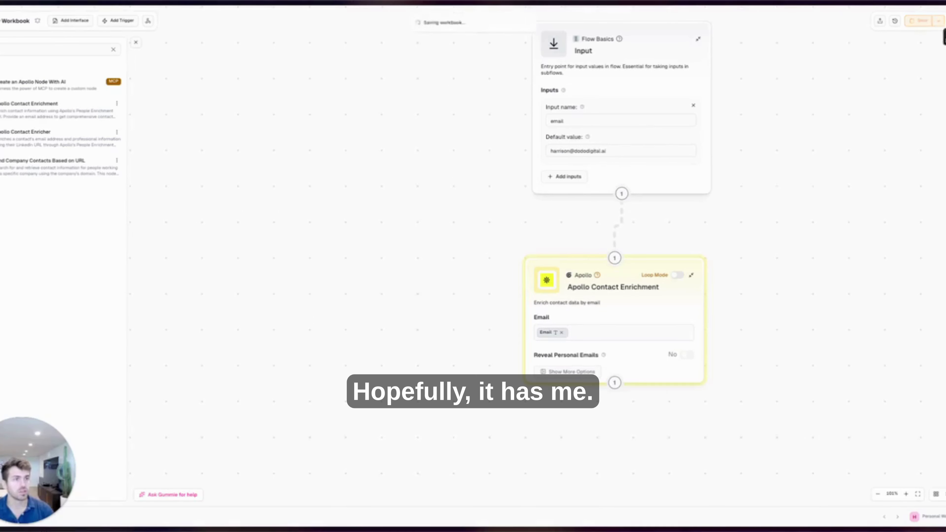
{"action": "key", "text": "super+Return"}
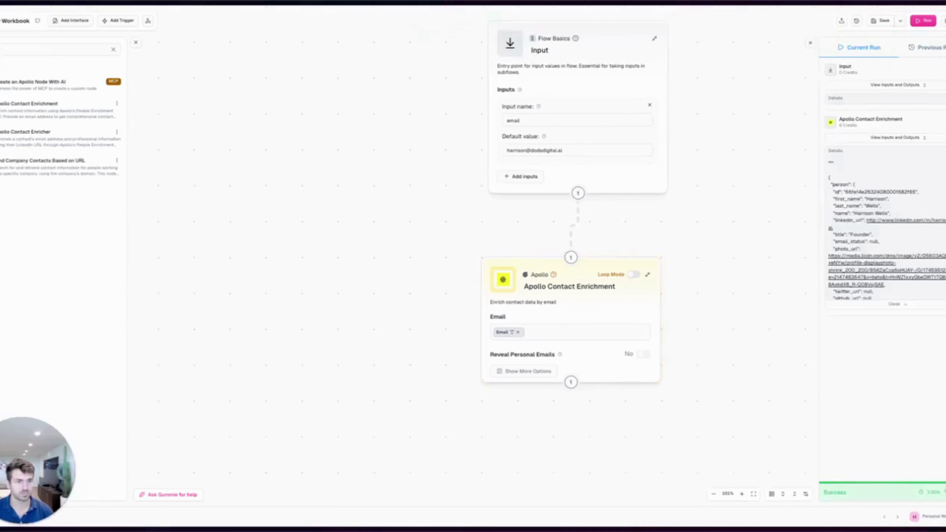
{"action": "scroll", "coordinate": [873, 206], "scroll_direction": "down", "scroll_amount": 2}
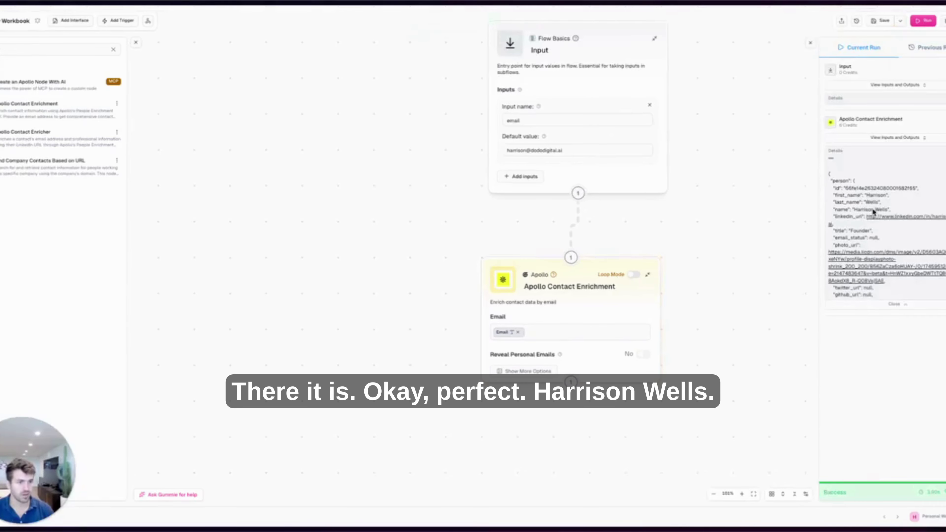
{"action": "scroll", "coordinate": [870, 230], "scroll_direction": "down", "scroll_amount": 3}
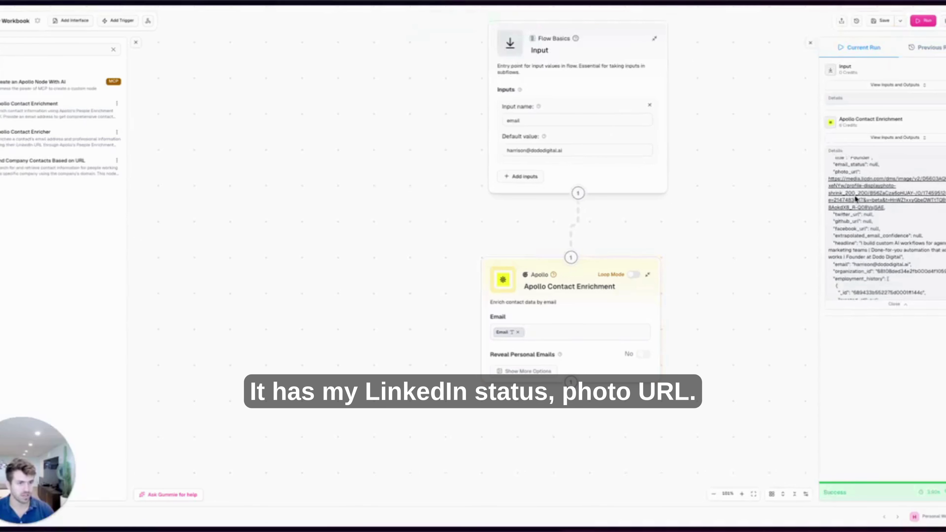
{"action": "scroll", "coordinate": [864, 229], "scroll_direction": "down", "scroll_amount": 3}
{"action": "scroll", "coordinate": [883, 210], "scroll_direction": "down", "scroll_amount": 10}
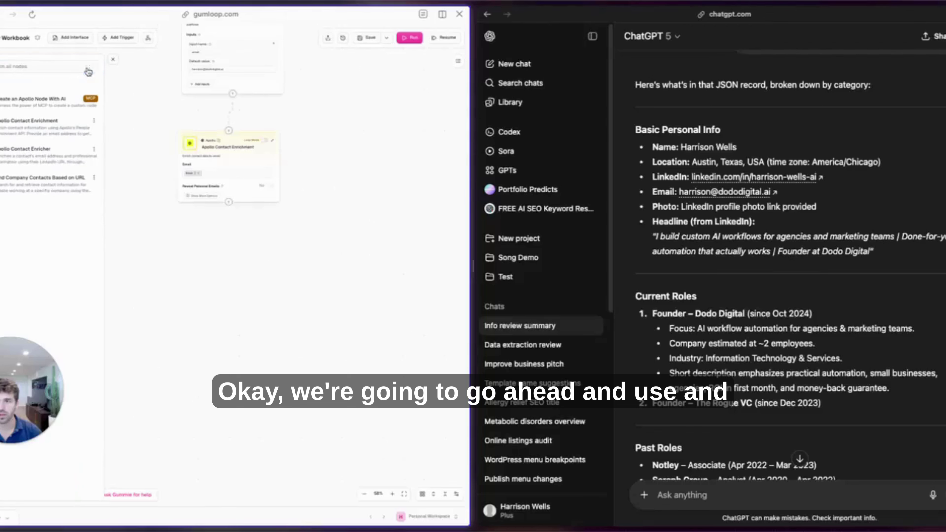
{"action": "left_click", "coordinate": [87, 69]}
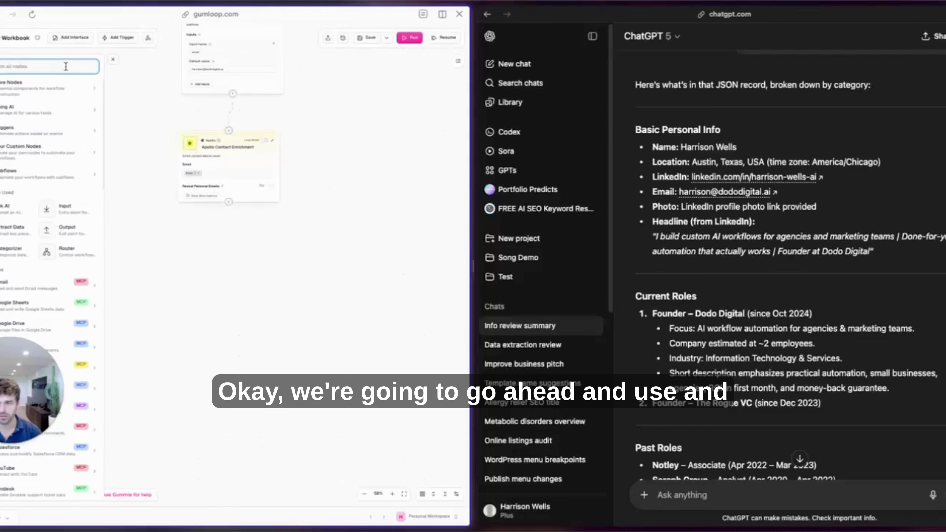
Place an Extract Data node below Apollo Contact Enrichment and connect Apollo's output to it.
{"action": "type", "text": "extract"}
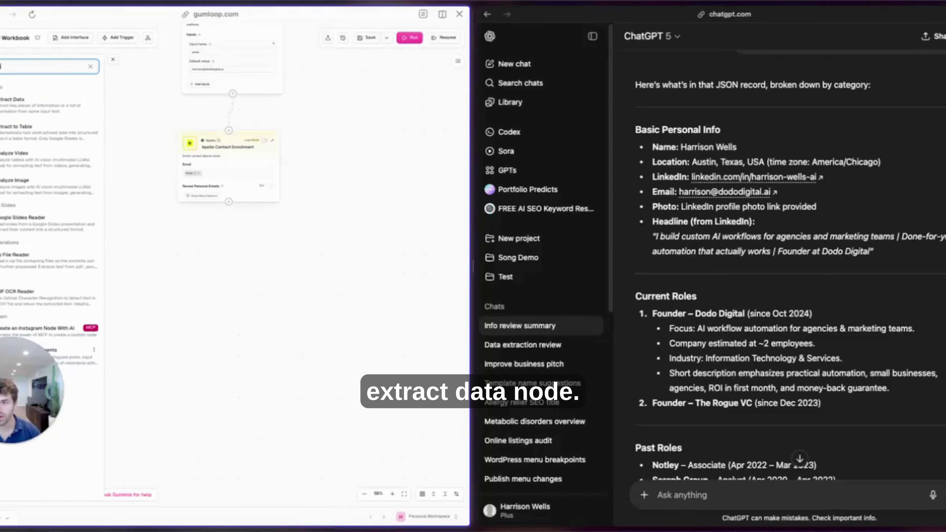
{"action": "left_click_drag", "start_coordinate": [9, 117], "coordinate": [205, 252]}
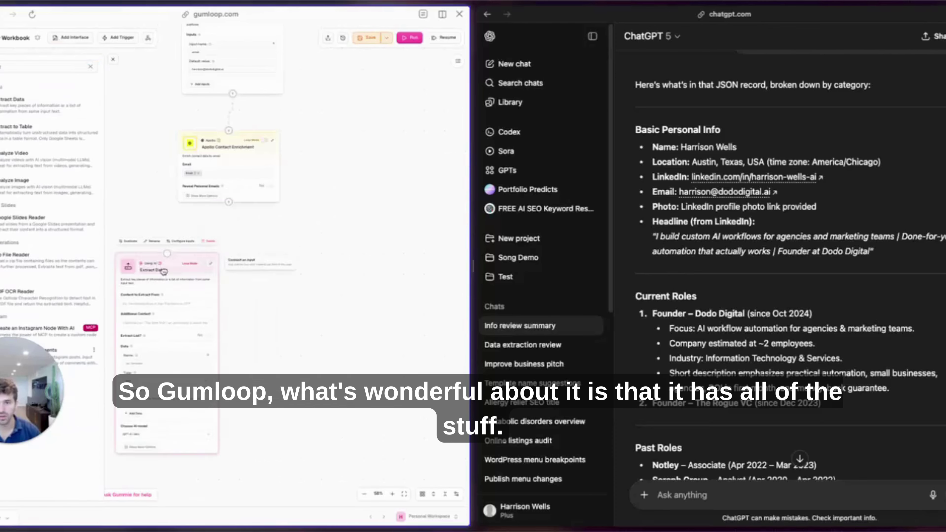
{"action": "left_click_drag", "start_coordinate": [228, 202], "coordinate": [208, 233]}
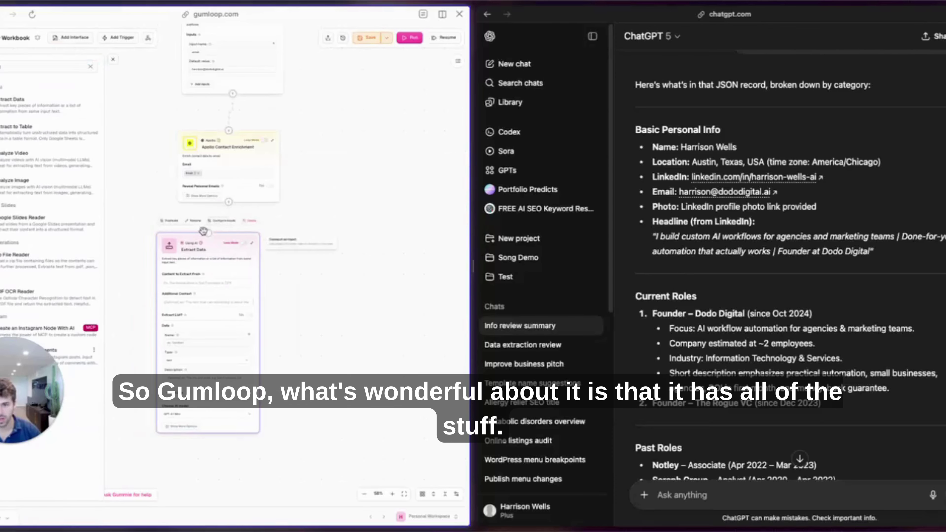
{"action": "scroll", "coordinate": [301, 219], "scroll_direction": "up", "scroll_amount": 3}
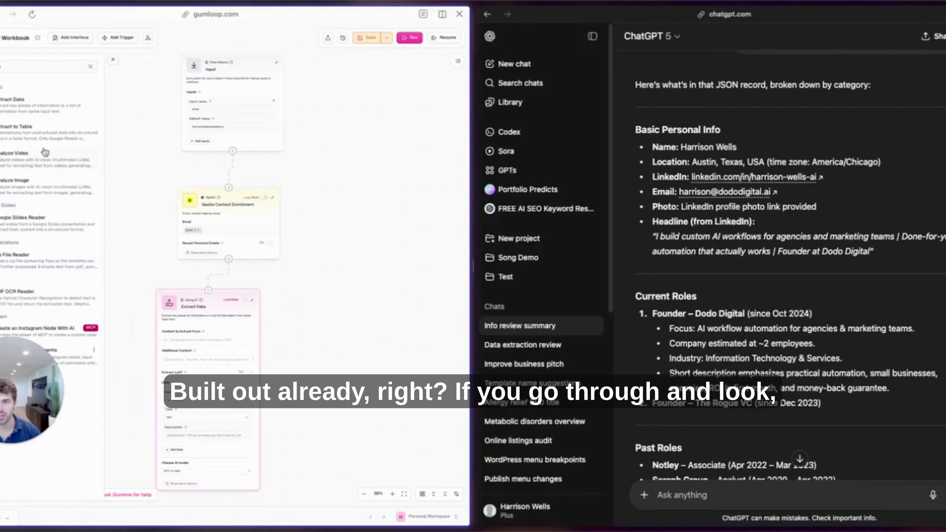
Feed the enriched contact data into Extract Data's Content to Extract From field.
{"action": "left_click", "coordinate": [91, 68]}
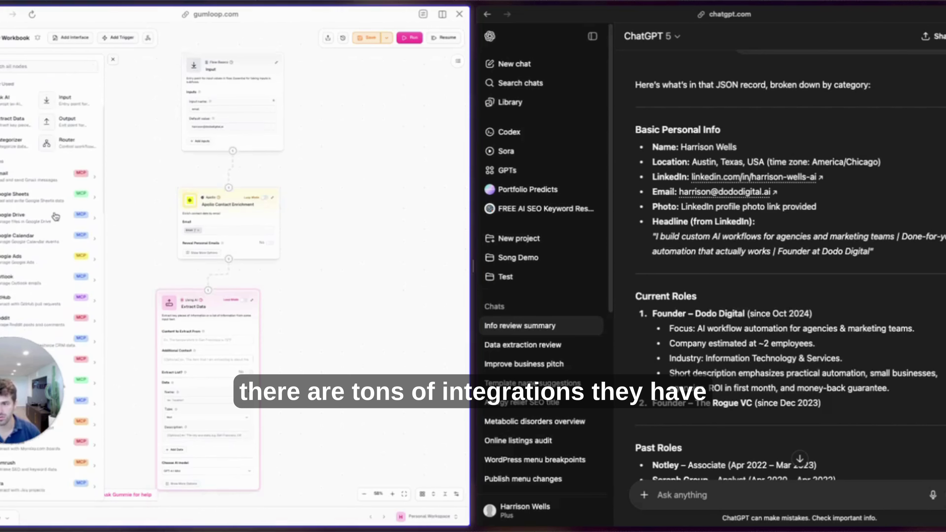
{"action": "scroll", "coordinate": [15, 155], "scroll_direction": "up", "scroll_amount": 4}
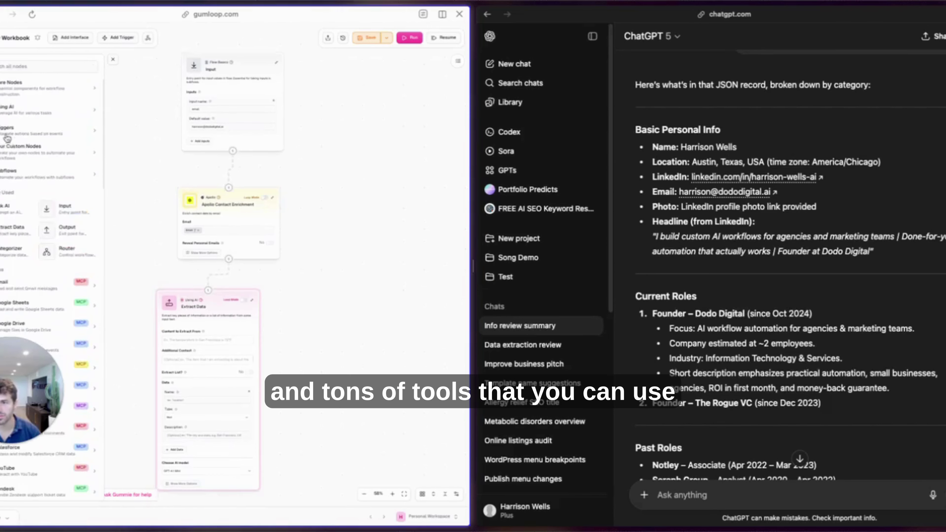
{"action": "left_click", "coordinate": [7, 105]}
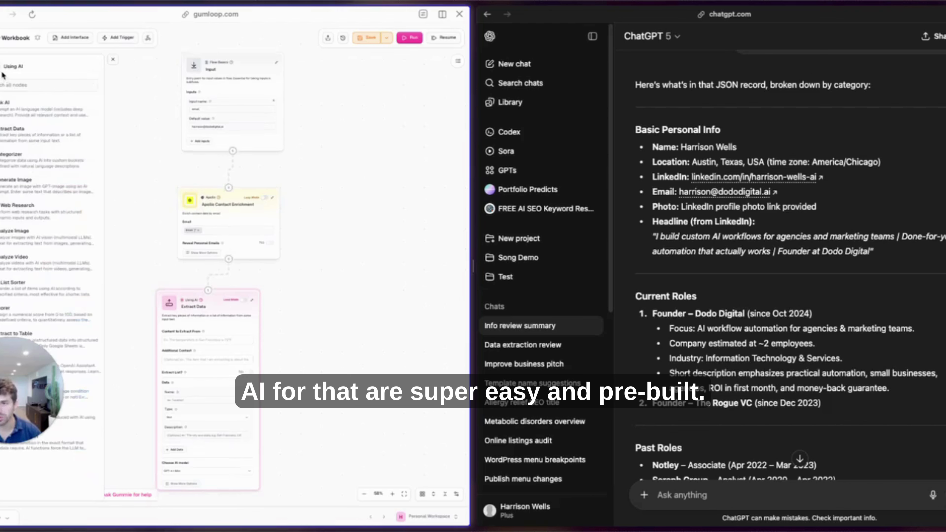
{"action": "scroll", "coordinate": [231, 224], "scroll_direction": "down", "scroll_amount": 3}
{"action": "left_click", "coordinate": [113, 60]}
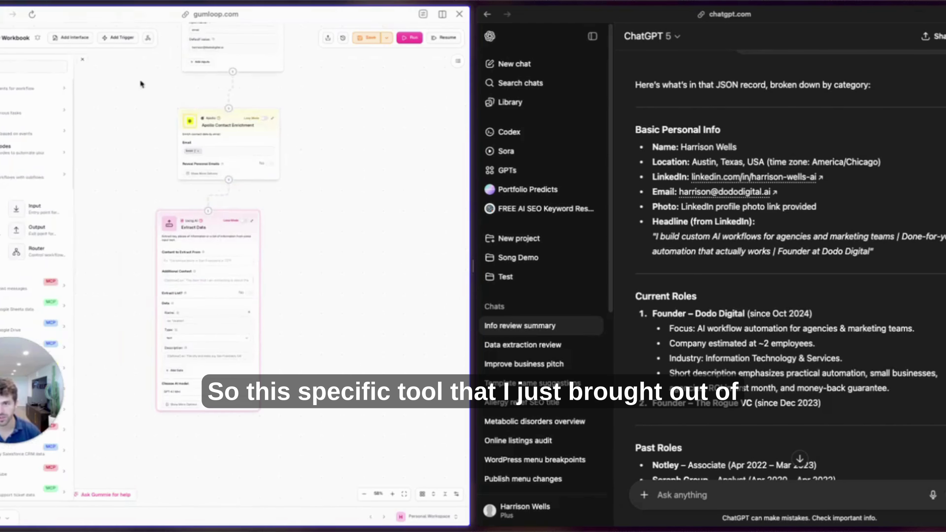
{"action": "scroll", "coordinate": [106, 245], "scroll_direction": "up", "scroll_amount": 2}
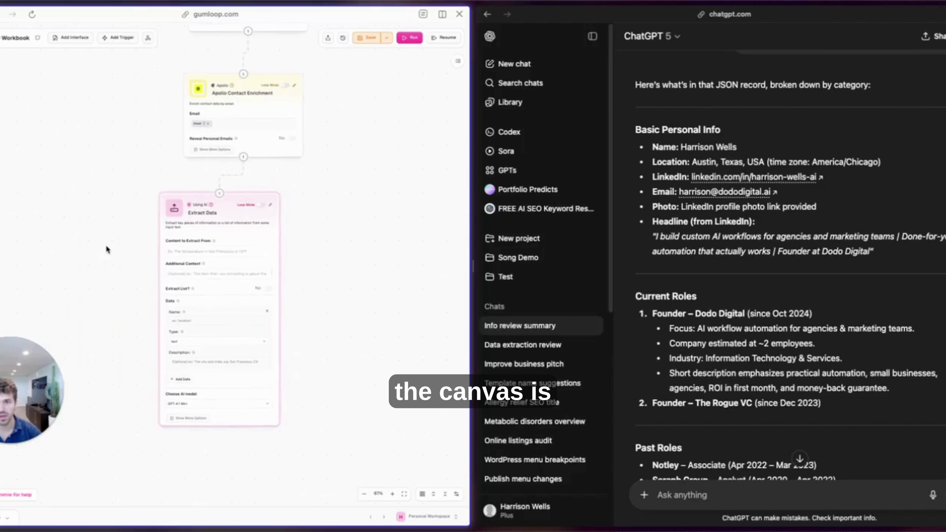
{"action": "left_click_drag", "start_coordinate": [317, 218], "coordinate": [198, 252]}
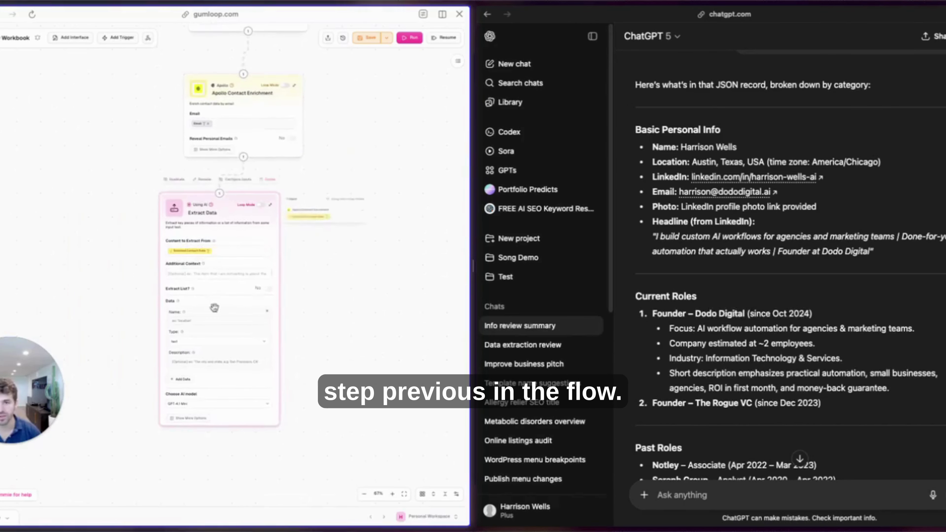
{"action": "left_click", "coordinate": [207, 274]}
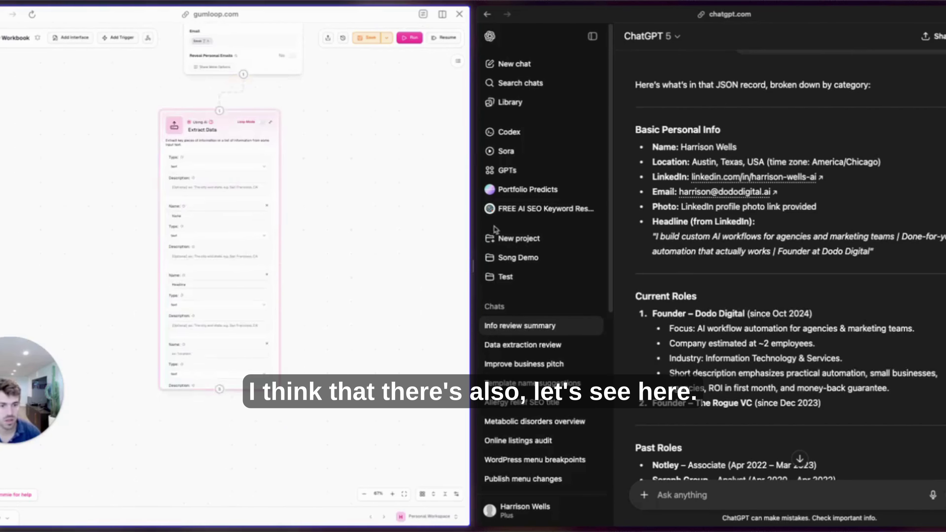
Switch the Extract Data AI model to GPT-5.
{"action": "scroll", "coordinate": [750, 331], "scroll_direction": "down", "scroll_amount": 8}
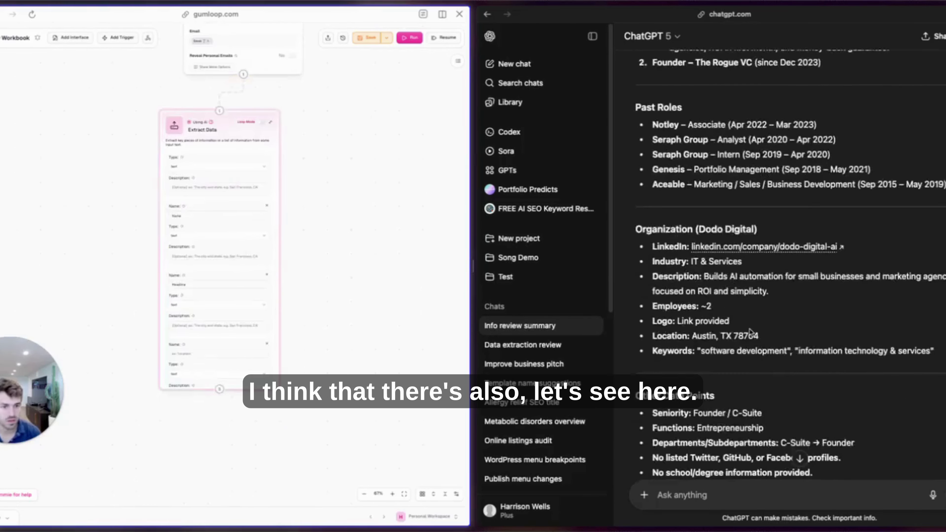
{"action": "scroll", "coordinate": [731, 284], "scroll_direction": "down", "scroll_amount": 1}
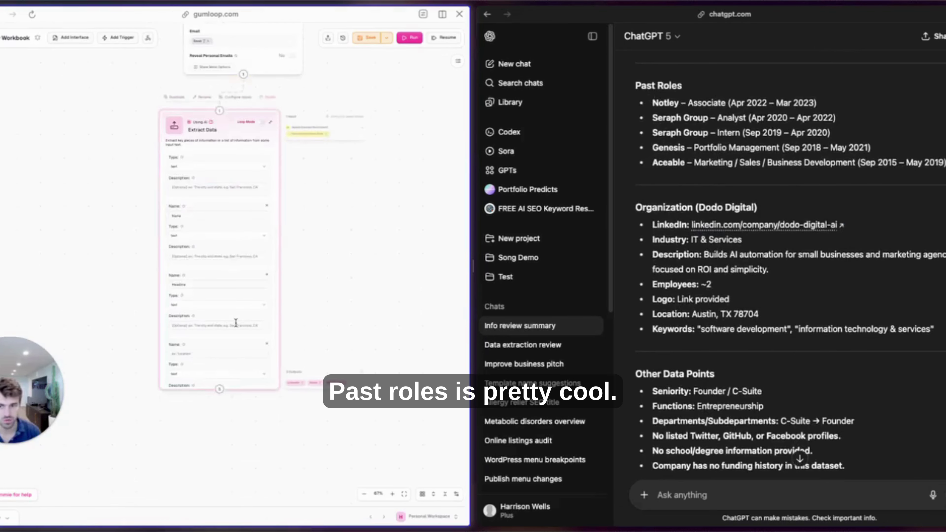
{"action": "scroll", "coordinate": [212, 369], "scroll_direction": "down", "scroll_amount": 2}
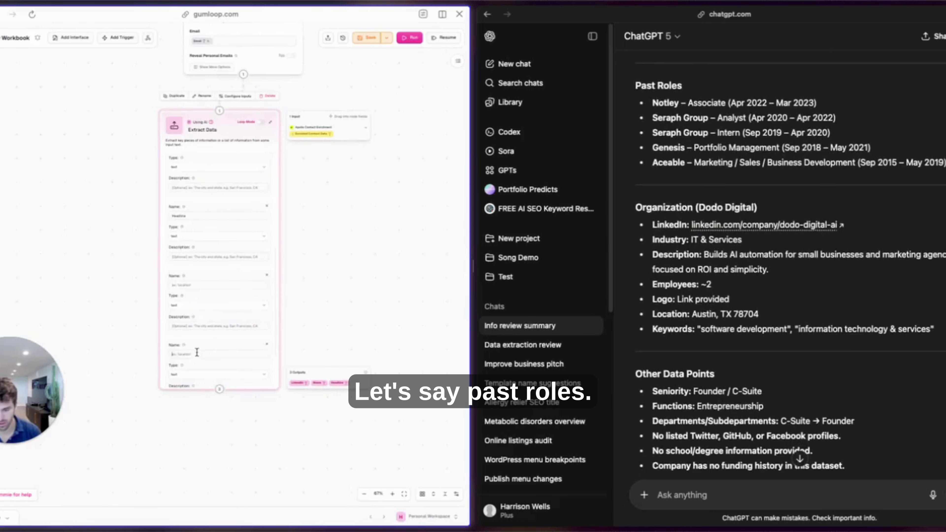
{"action": "type", "text": "t Roles"}
{"action": "scroll", "coordinate": [196, 352], "scroll_direction": "down", "scroll_amount": 2}
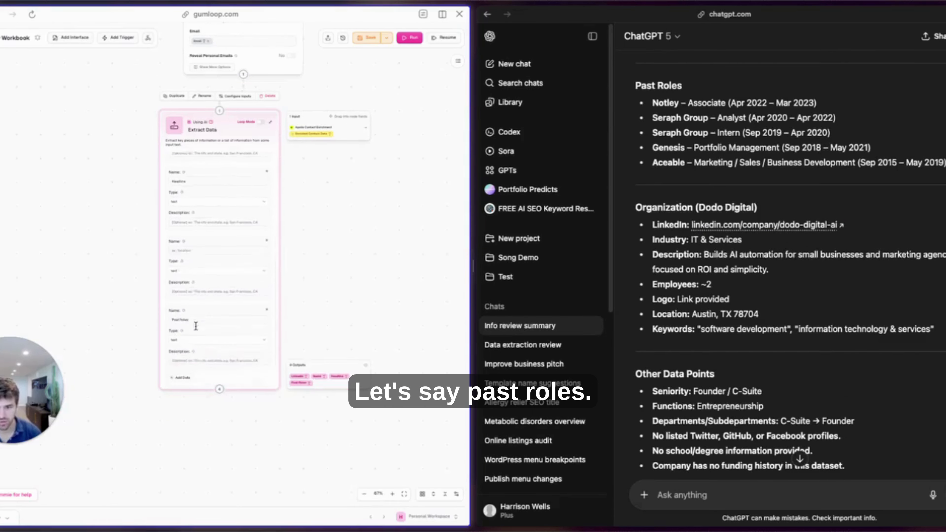
{"action": "scroll", "coordinate": [702, 220], "scroll_direction": "up", "scroll_amount": 6}
{"action": "scroll", "coordinate": [702, 221], "scroll_direction": "up", "scroll_amount": 2}
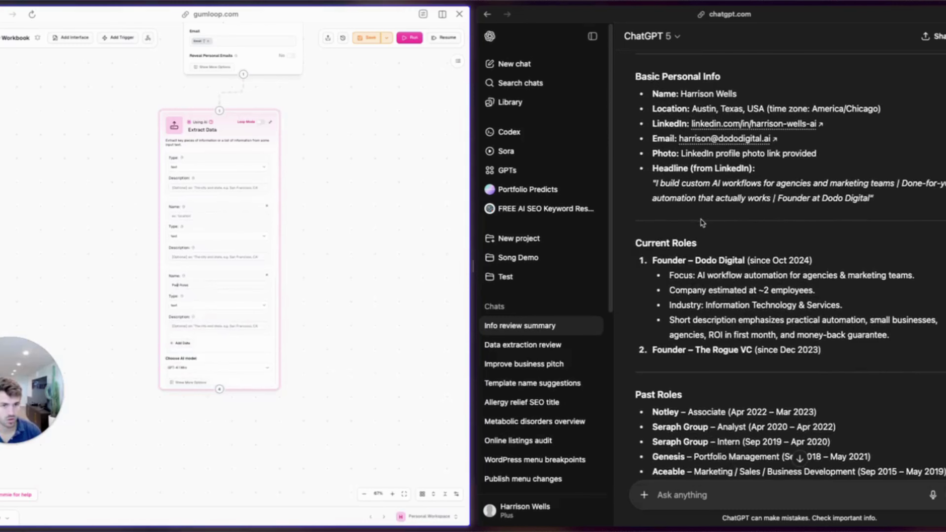
{"action": "scroll", "coordinate": [702, 231], "scroll_direction": "down", "scroll_amount": 10}
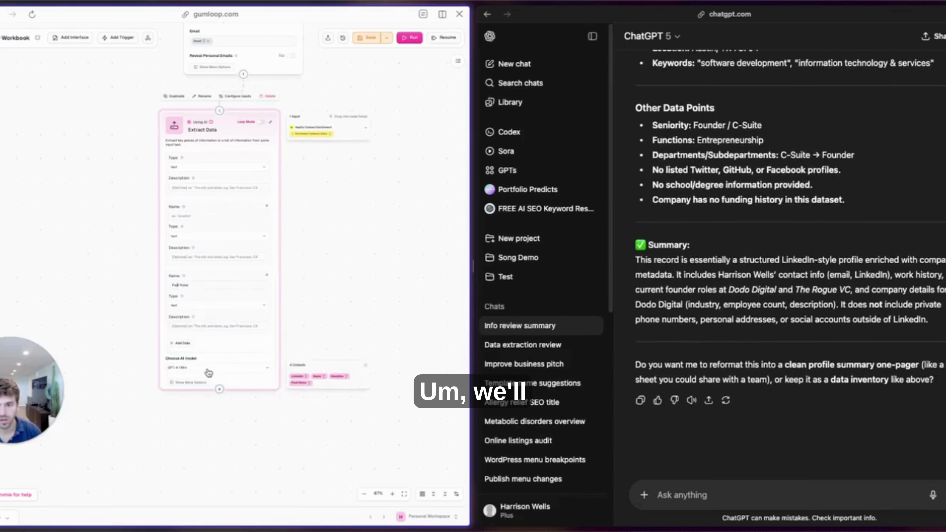
{"action": "left_click", "coordinate": [189, 373]}
{"action": "scroll", "coordinate": [199, 395], "scroll_direction": "down", "scroll_amount": 3}
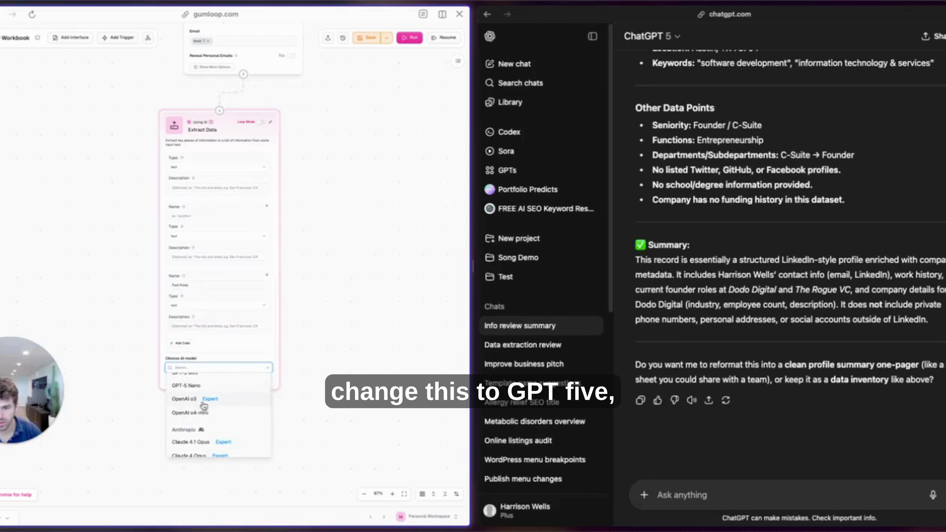
{"action": "left_click", "coordinate": [180, 377]}
{"action": "scroll", "coordinate": [223, 224], "scroll_direction": "up", "scroll_amount": 5}
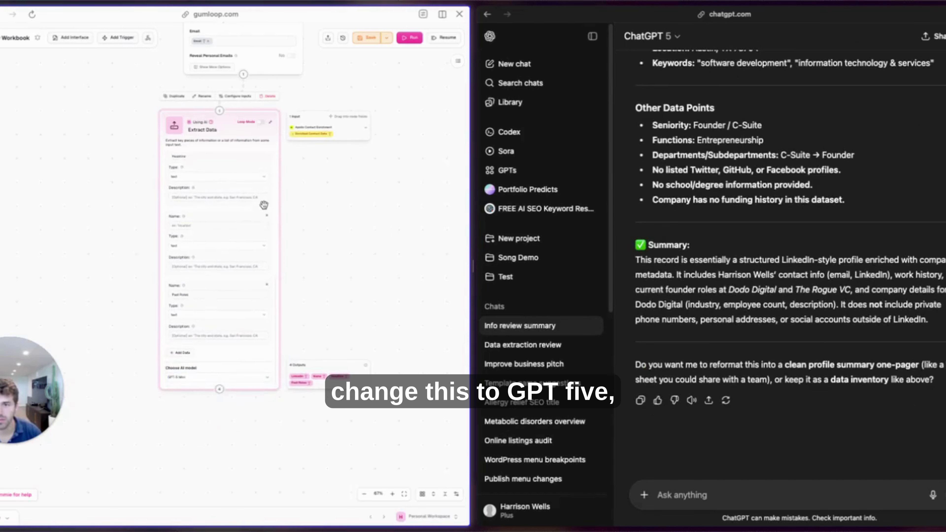
{"action": "scroll", "coordinate": [250, 211], "scroll_direction": "up", "scroll_amount": 2}
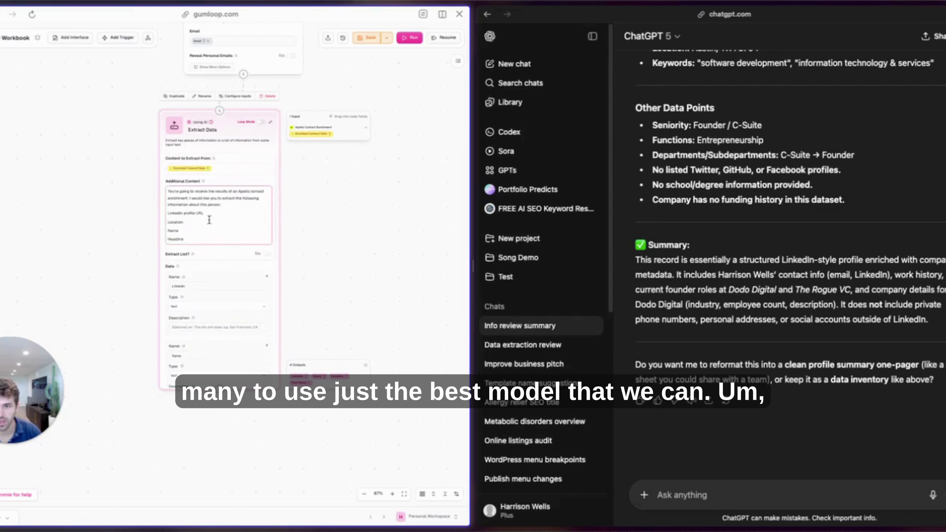
Add Past Roles to the additional context and define Name and Location data items.
{"action": "key", "text": "Return"}
{"action": "type", "text": "Past"}
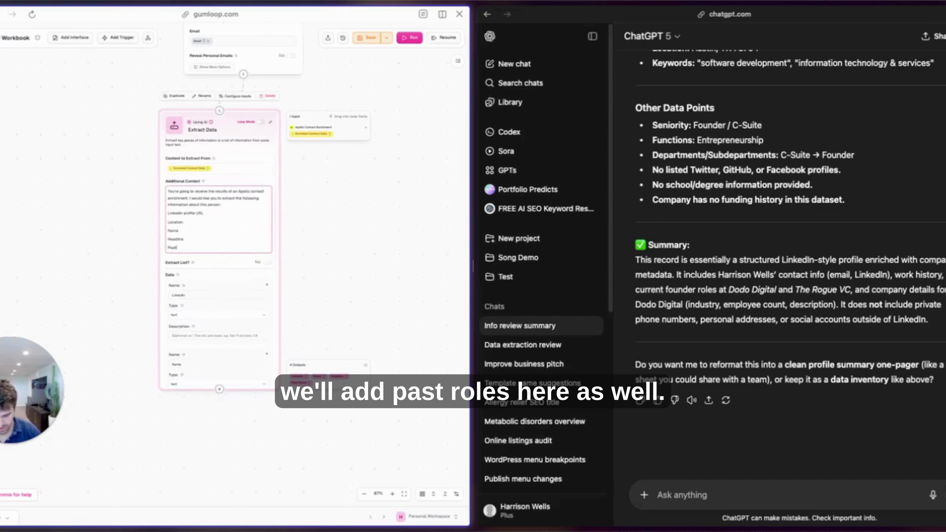
{"action": "type", "text": " Roles"}
{"action": "scroll", "coordinate": [211, 218], "scroll_direction": "down", "scroll_amount": 6}
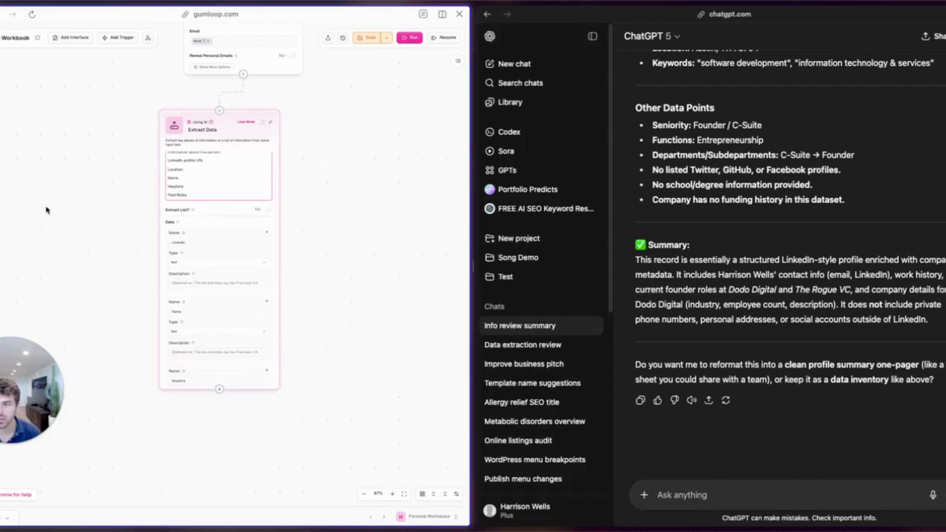
{"action": "left_click", "coordinate": [209, 236]}
{"action": "type", "text": "Name"}
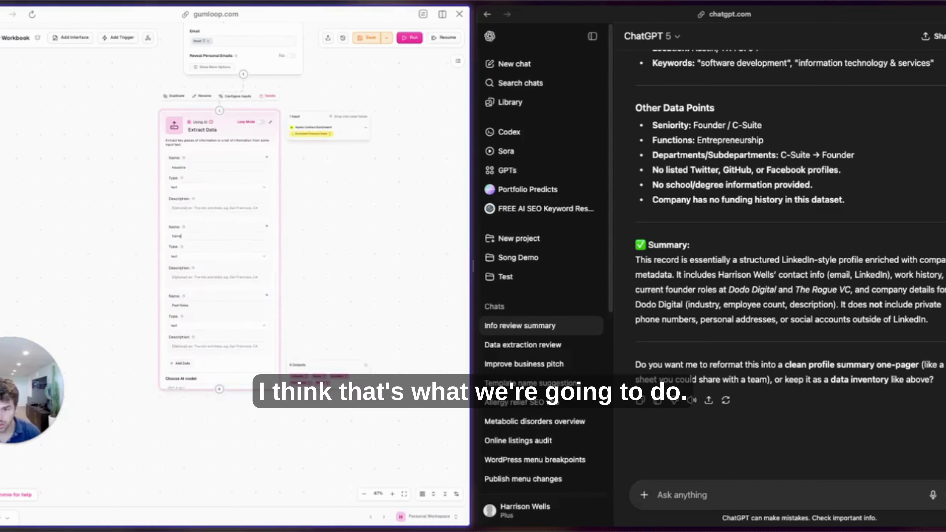
{"action": "scroll", "coordinate": [229, 189], "scroll_direction": "up", "scroll_amount": 2}
{"action": "scroll", "coordinate": [219, 238], "scroll_direction": "up", "scroll_amount": 4}
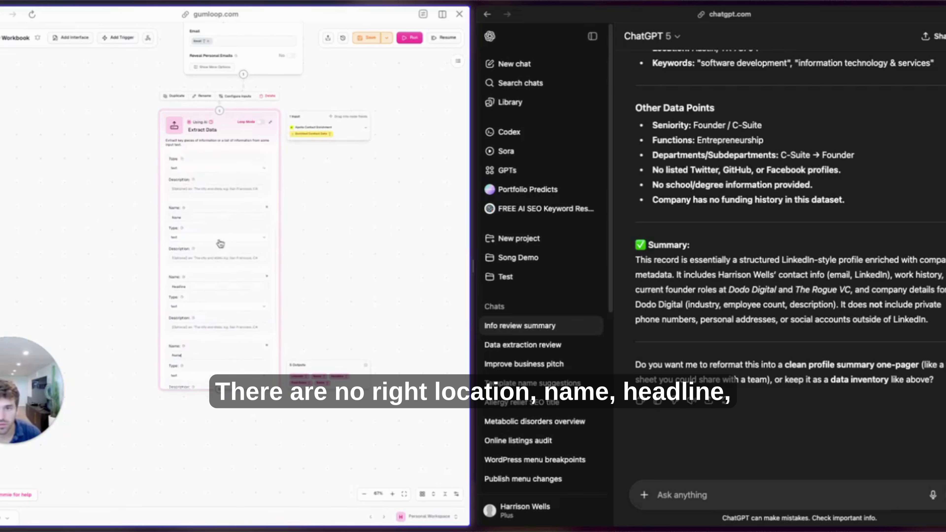
{"action": "scroll", "coordinate": [199, 231], "scroll_direction": "down", "scroll_amount": 5}
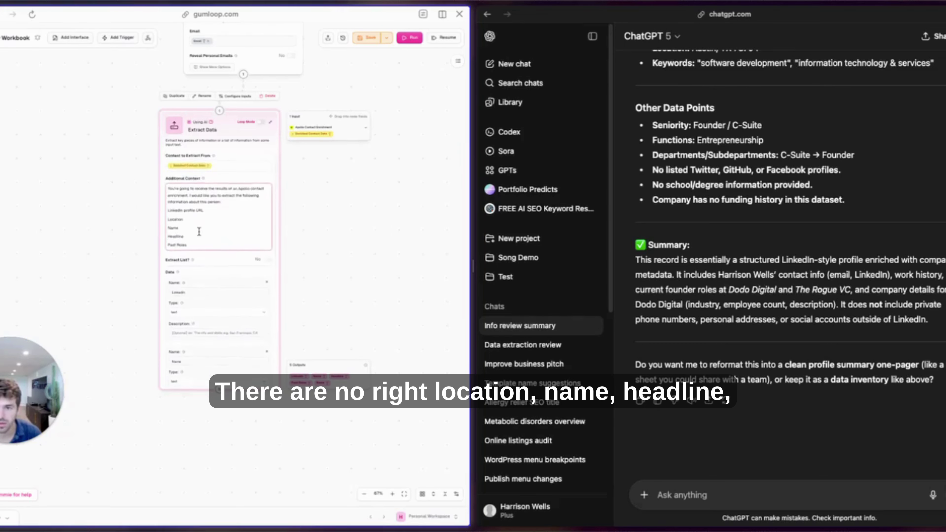
{"action": "type", "text": "Location"}
{"action": "scroll", "coordinate": [200, 250], "scroll_direction": "up", "scroll_amount": 4}
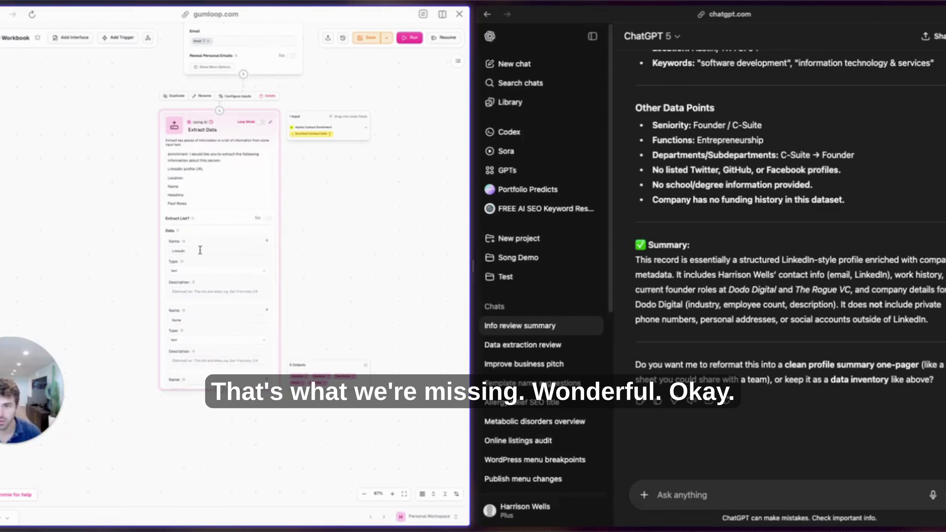
{"action": "scroll", "coordinate": [202, 255], "scroll_direction": "down", "scroll_amount": 3}
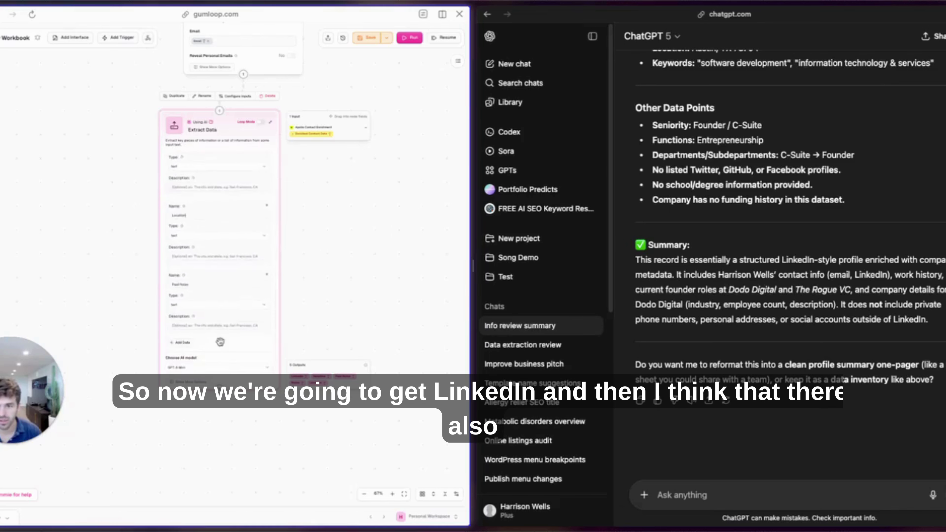
Add a Company Website data item described as 'this may not be available'.
{"action": "left_click", "coordinate": [182, 340]}
{"action": "scroll", "coordinate": [207, 310], "scroll_direction": "down", "scroll_amount": 2}
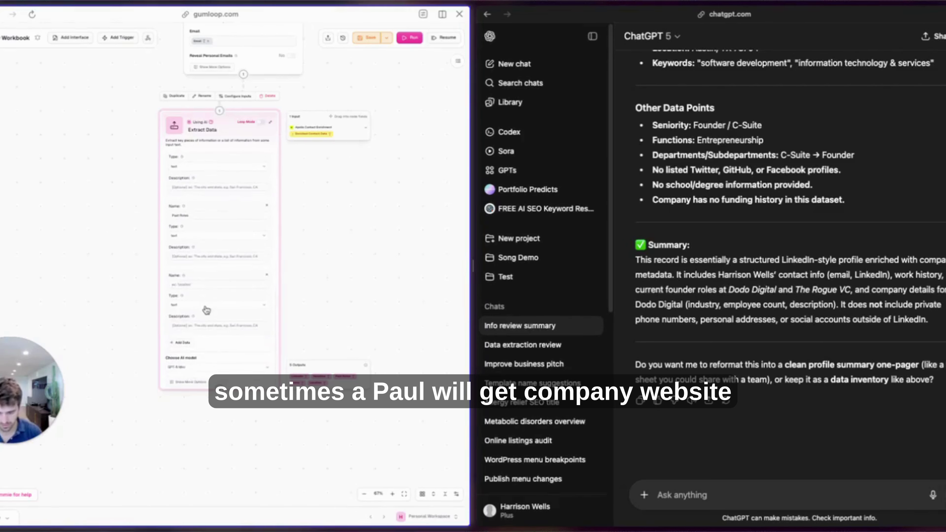
{"action": "type", "text": "Company Website"}
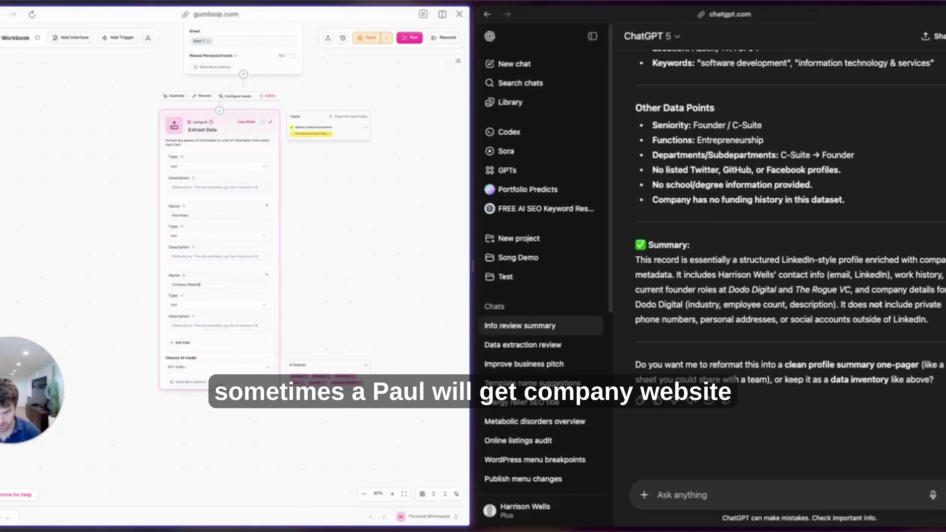
{"action": "left_click", "coordinate": [207, 325]}
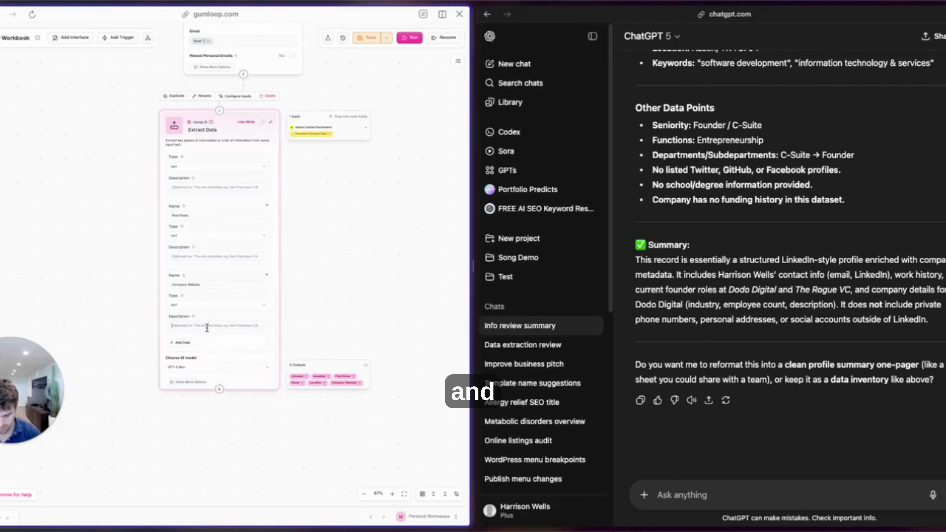
{"action": "type", "text": "this may not be a"}
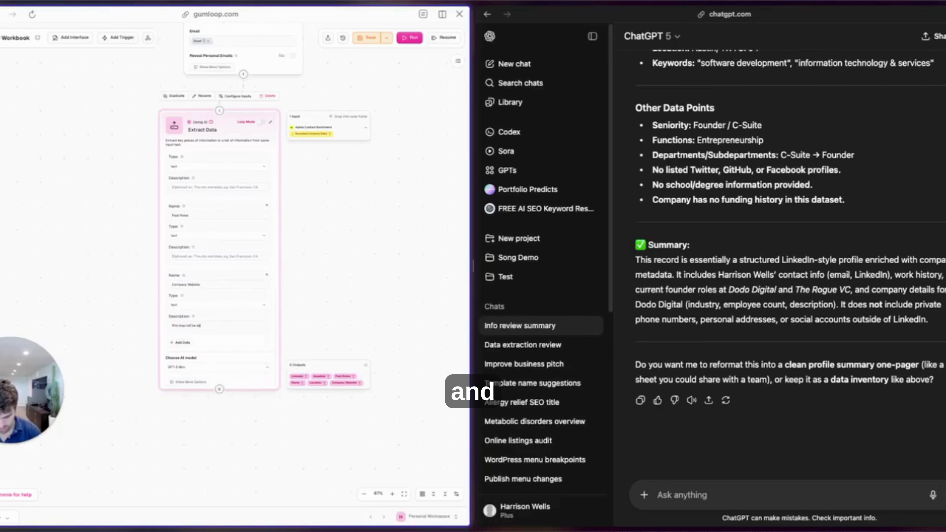
{"action": "type", "text": "vailable. if not, leave blank"}
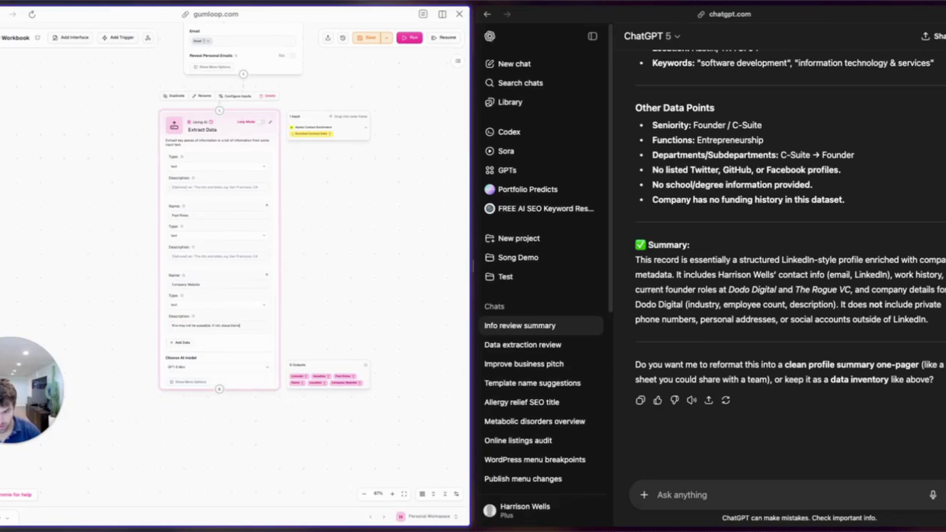
Add a Tech Stack data item noted 'May not be available if not left' and save the workbook.
{"action": "left_click", "coordinate": [182, 342]}
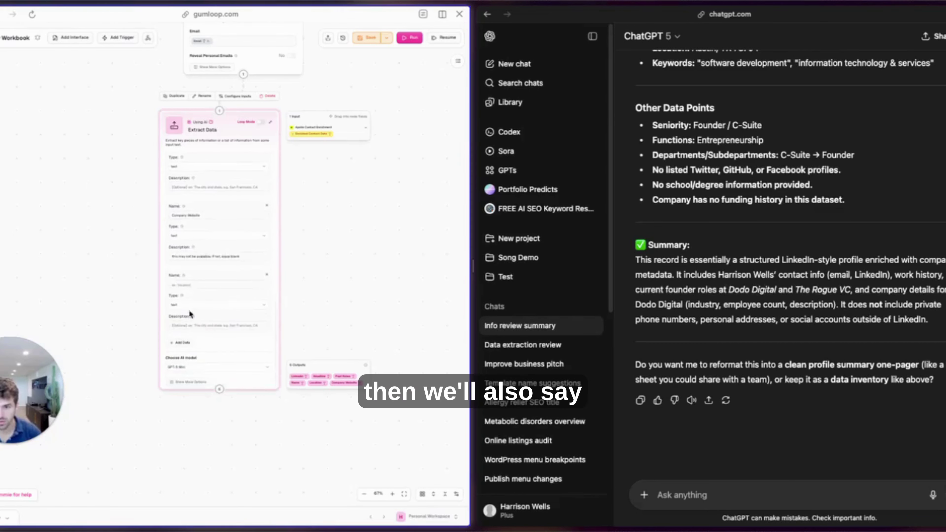
{"action": "left_click", "coordinate": [194, 285]}
{"action": "type", "text": "Tech Stack"}
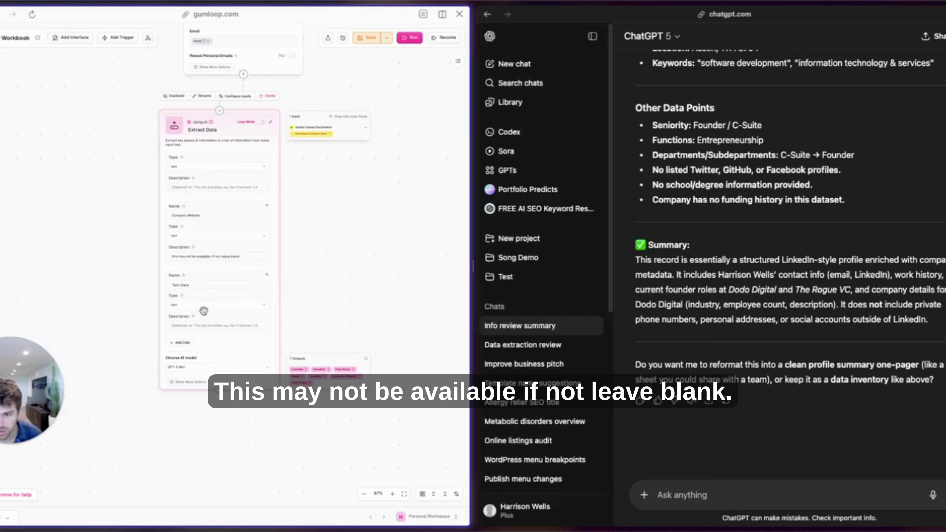
{"action": "type", "text": "May not be available if not left"}
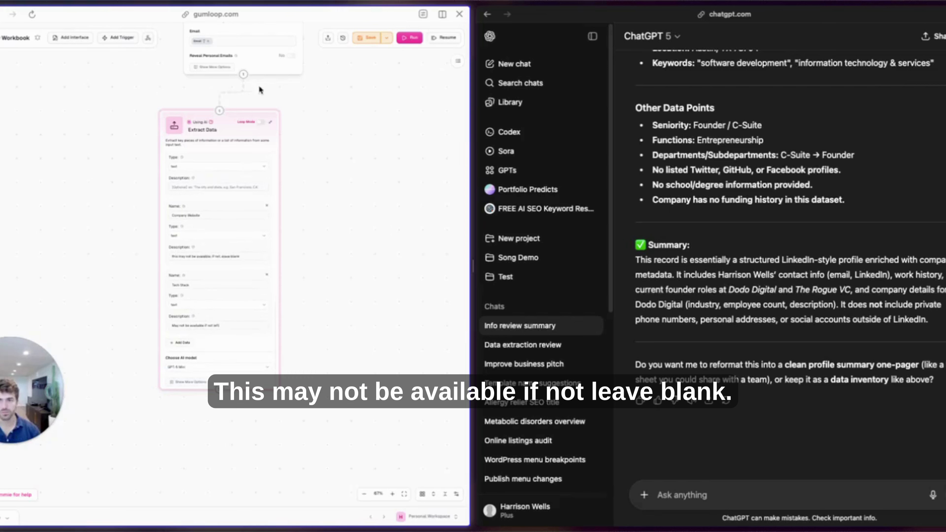
{"action": "left_click", "coordinate": [366, 37]}
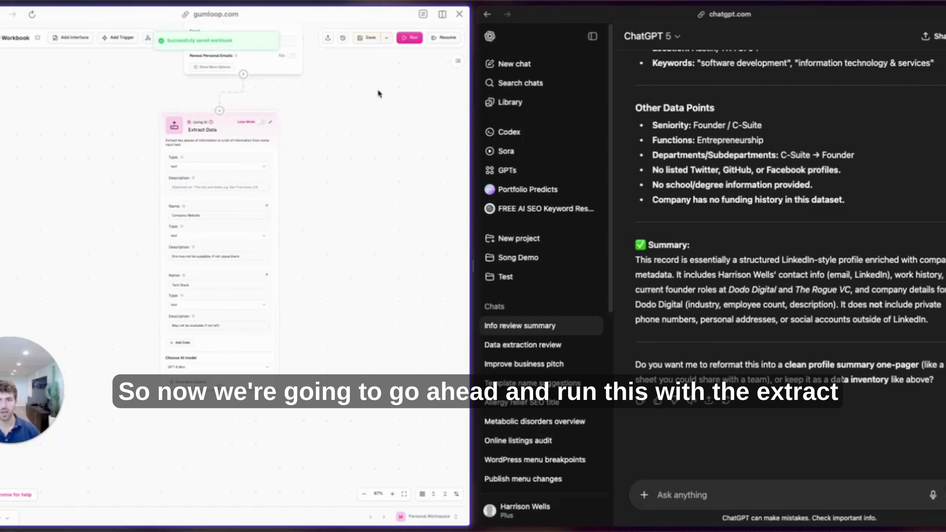
Run the workflow and check Extract Data's LinkedIn, name, headline, past roles and location outputs.
{"action": "left_click", "coordinate": [414, 38]}
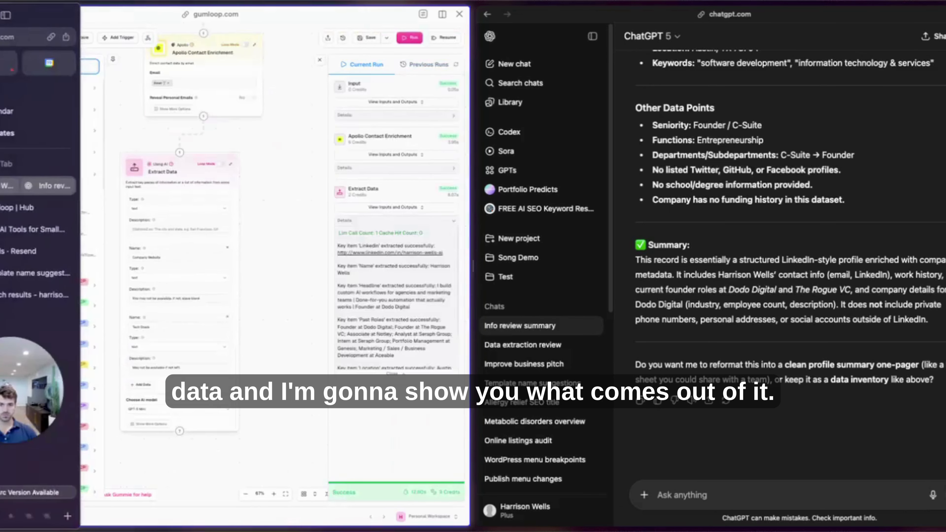
{"action": "scroll", "coordinate": [410, 269], "scroll_direction": "down", "scroll_amount": 1}
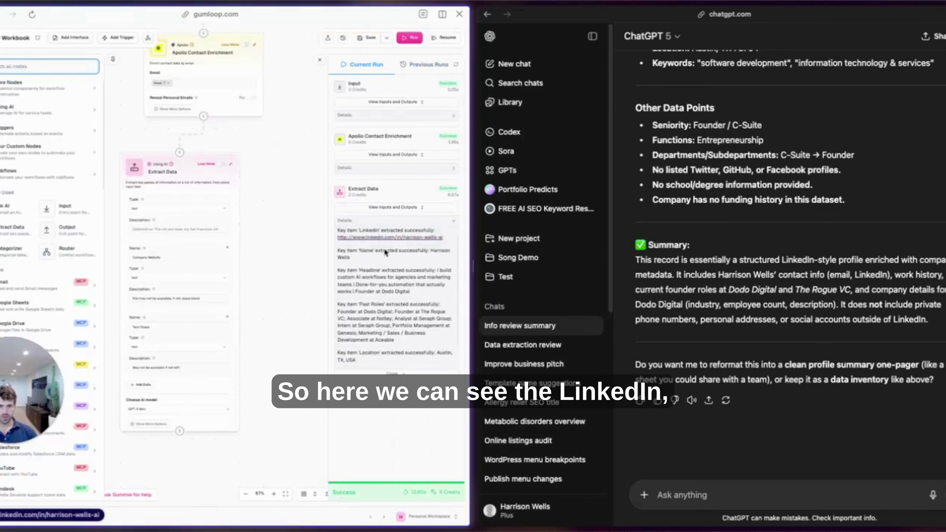
{"action": "scroll", "coordinate": [406, 257], "scroll_direction": "down", "scroll_amount": 1}
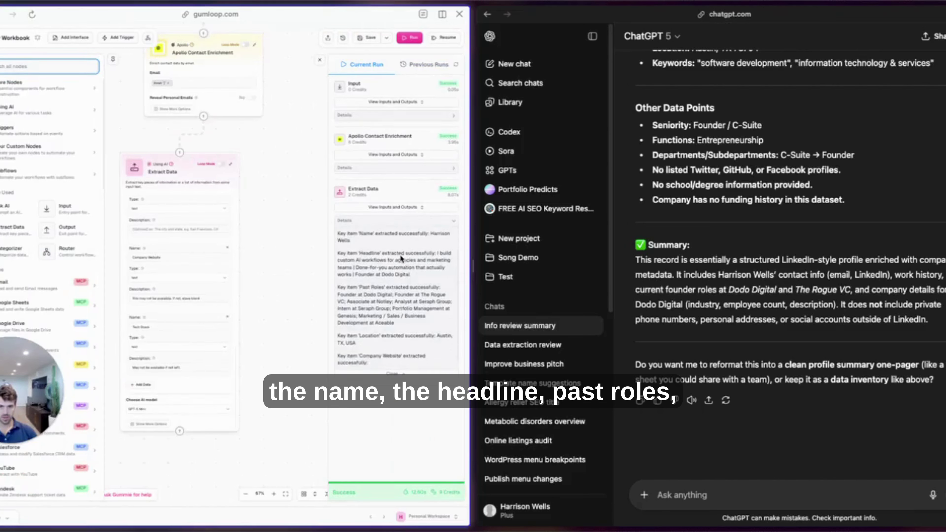
{"action": "scroll", "coordinate": [401, 257], "scroll_direction": "down", "scroll_amount": 1}
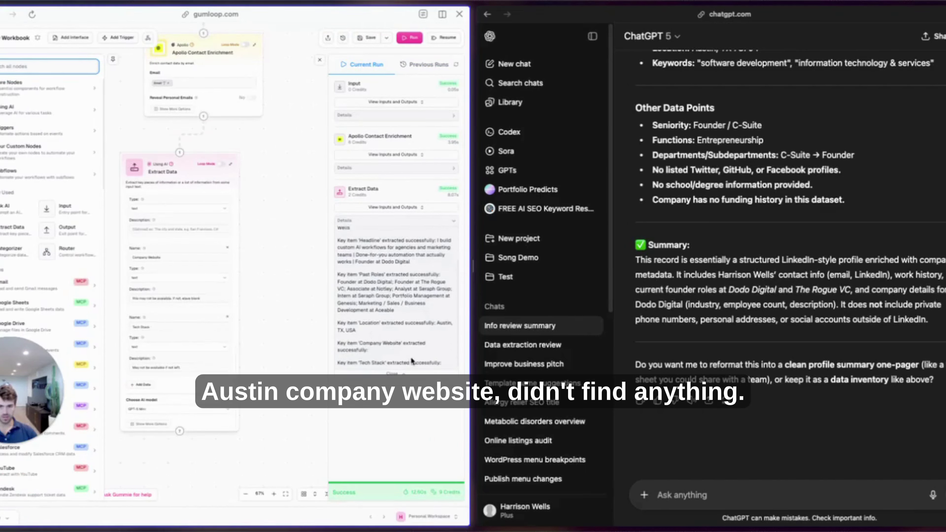
{"action": "left_click", "coordinate": [110, 59]}
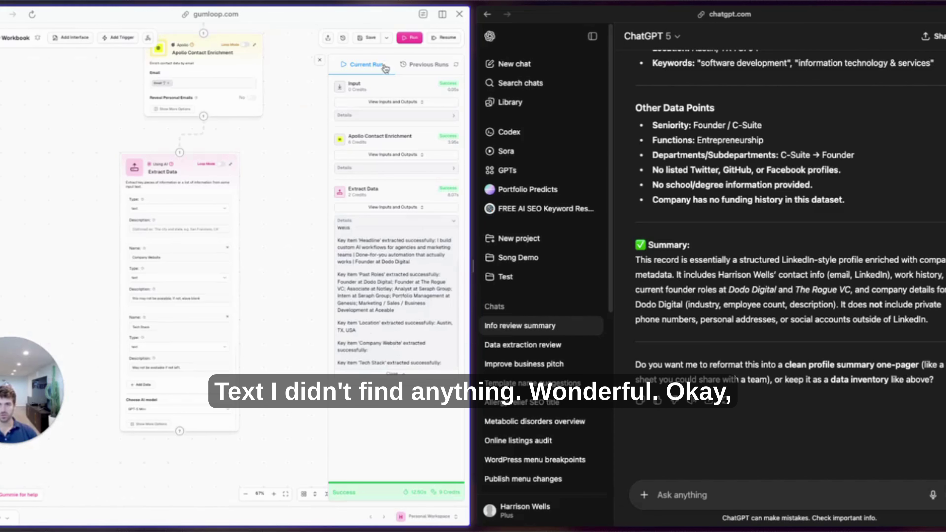
{"action": "scroll", "coordinate": [14, 95], "scroll_direction": "down", "scroll_amount": 3}
{"action": "left_click", "coordinate": [4, 68]}
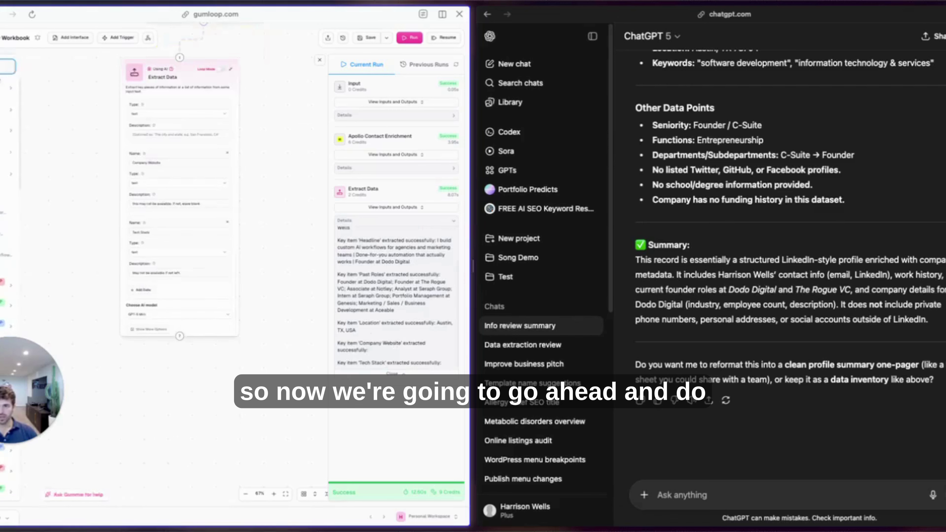
Add a LinkedIn Profile Scraper fed by the extracted LinkedIn value as its URL.
{"action": "type", "text": "linkedin"}
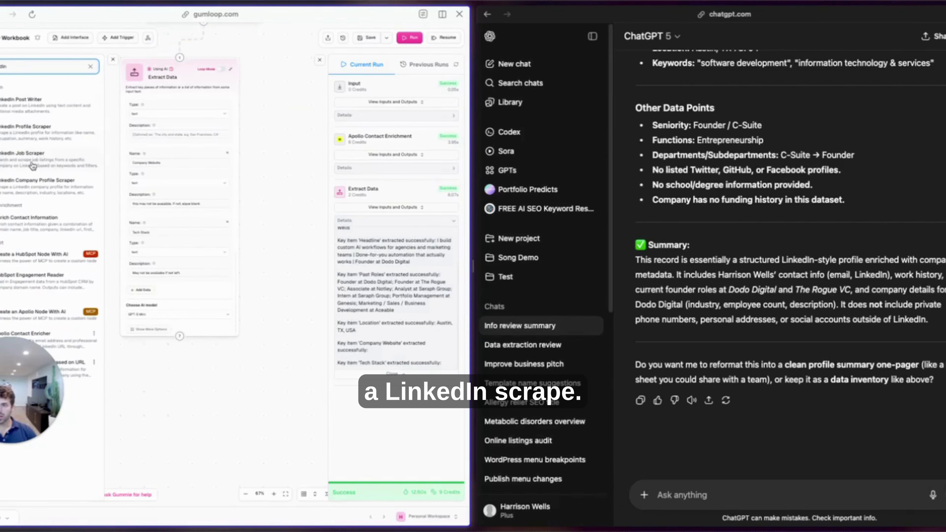
{"action": "left_click_drag", "start_coordinate": [32, 131], "coordinate": [187, 369]}
{"action": "scroll", "coordinate": [266, 324], "scroll_direction": "down", "scroll_amount": 6}
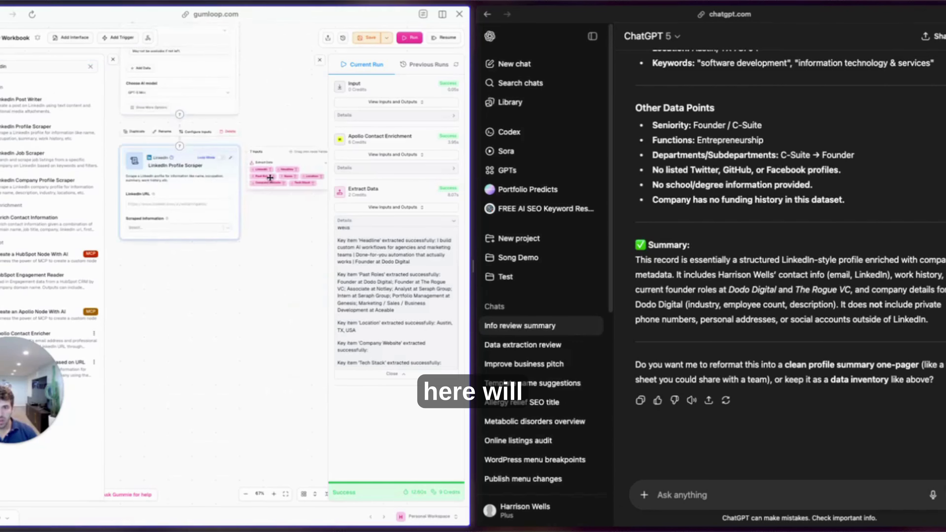
{"action": "left_click_drag", "start_coordinate": [261, 170], "coordinate": [153, 207]}
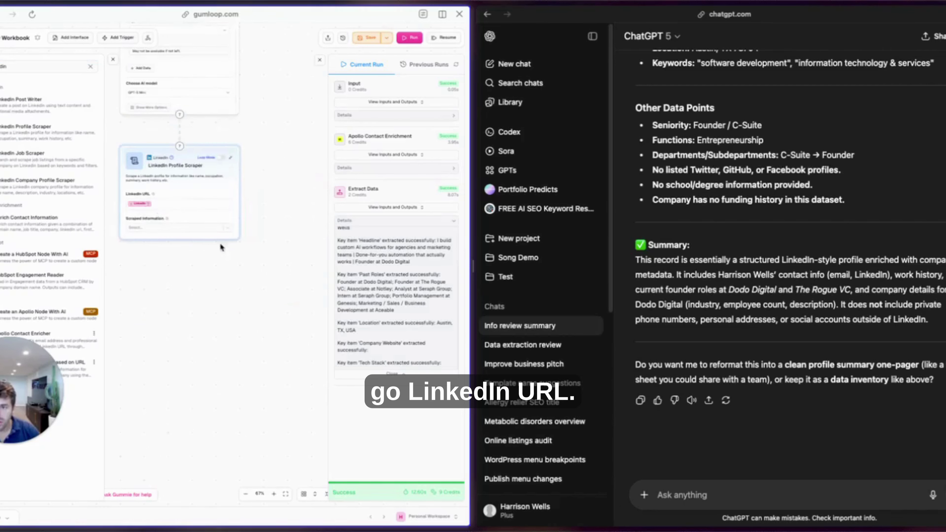
{"action": "left_click_drag", "start_coordinate": [203, 188], "coordinate": [131, 189]}
{"action": "left_click", "coordinate": [200, 309]}
{"action": "scroll", "coordinate": [200, 308], "scroll_direction": "left", "scroll_amount": 2}
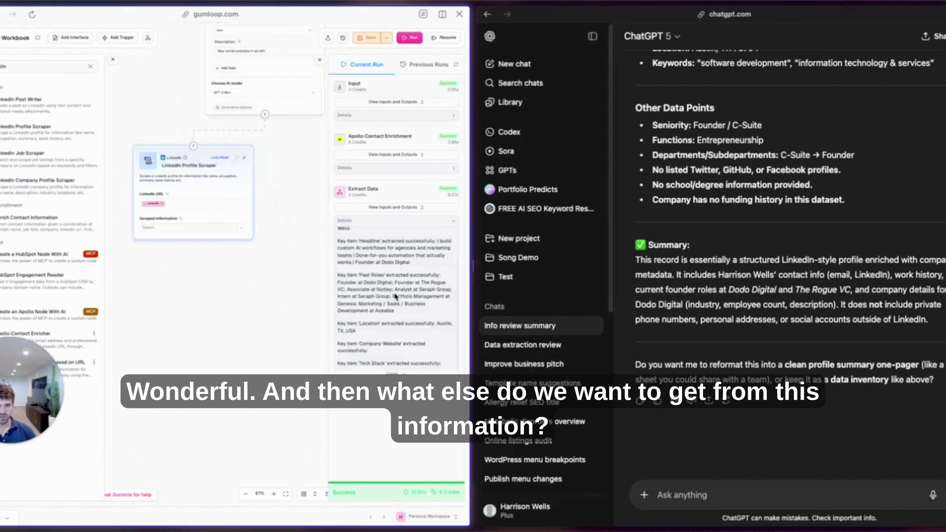
{"action": "scroll", "coordinate": [395, 296], "scroll_direction": "up", "scroll_amount": 2}
{"action": "scroll", "coordinate": [390, 301], "scroll_direction": "down", "scroll_amount": 1}
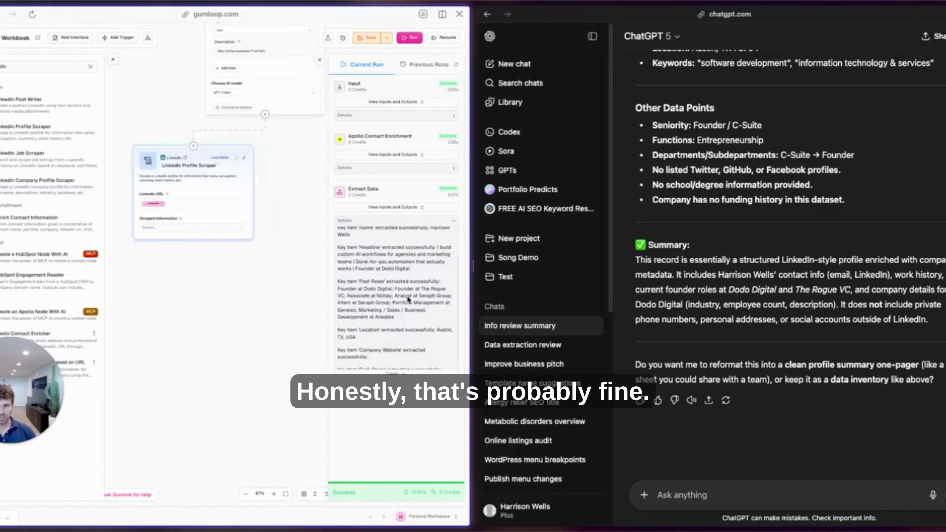
{"action": "scroll", "coordinate": [378, 291], "scroll_direction": "down", "scroll_amount": 1}
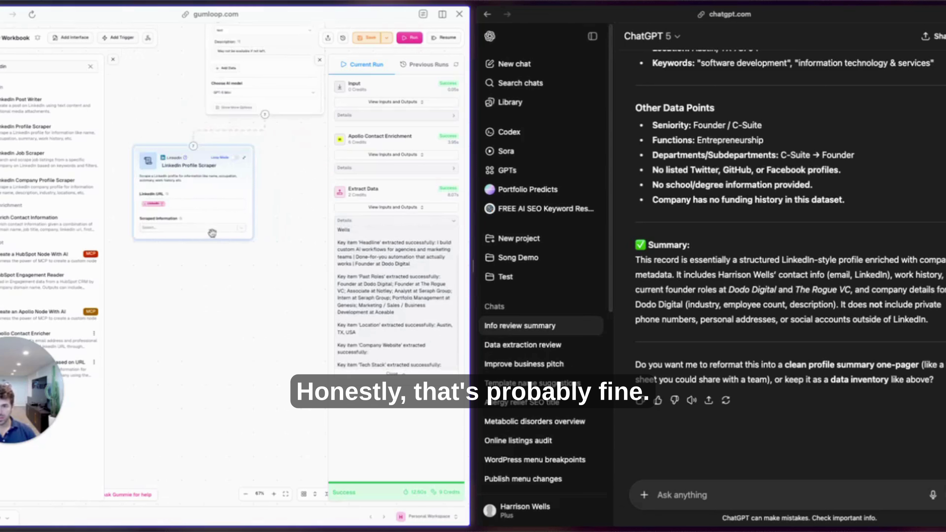
Choose About as the scraper's Scraped Information.
{"action": "left_click", "coordinate": [223, 228]}
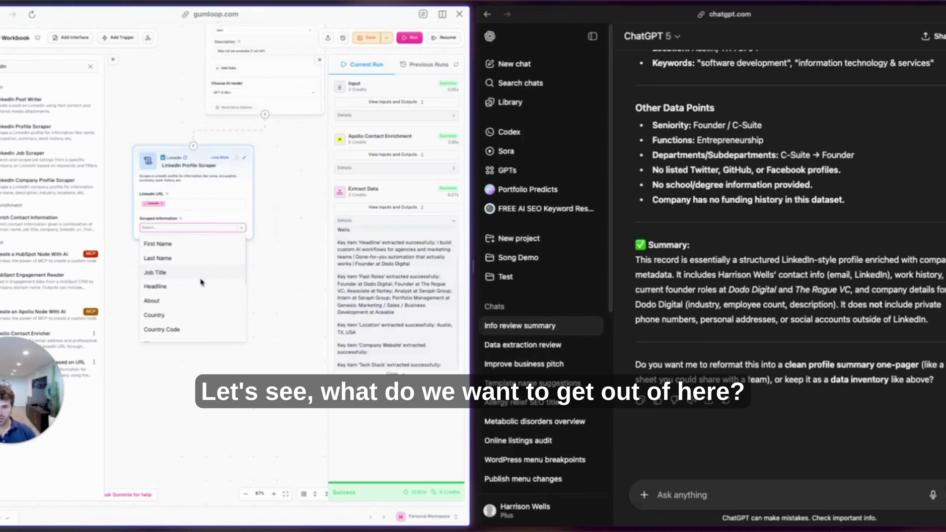
{"action": "scroll", "coordinate": [197, 283], "scroll_direction": "down", "scroll_amount": 1}
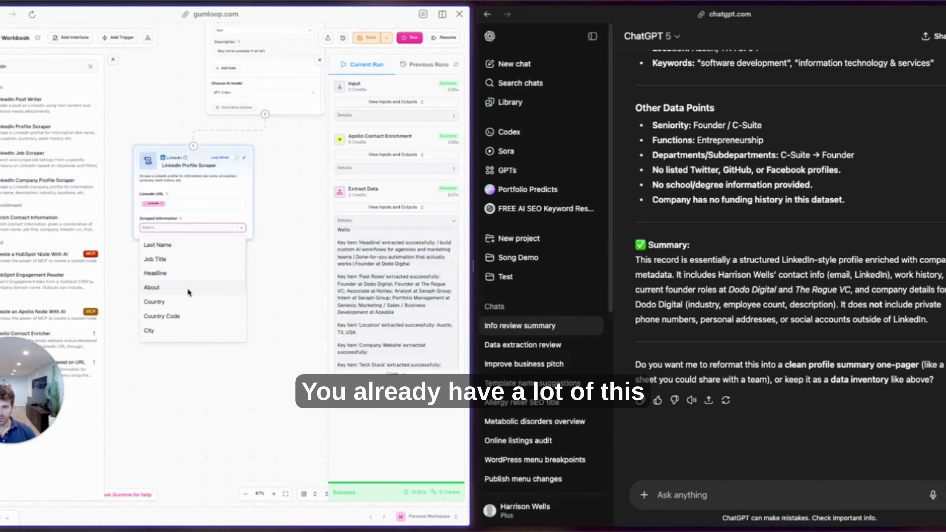
{"action": "left_click", "coordinate": [187, 288]}
{"action": "scroll", "coordinate": [187, 287], "scroll_direction": "down", "scroll_amount": 3}
{"action": "scroll", "coordinate": [185, 285], "scroll_direction": "down", "scroll_amount": 2}
{"action": "scroll", "coordinate": [202, 321], "scroll_direction": "up", "scroll_amount": 5}
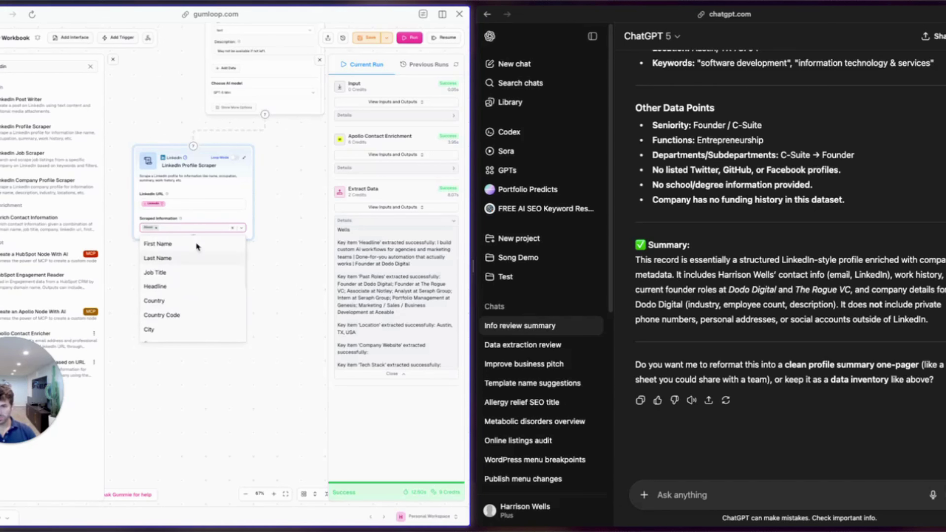
{"action": "scroll", "coordinate": [195, 184], "scroll_direction": "down", "scroll_amount": 10}
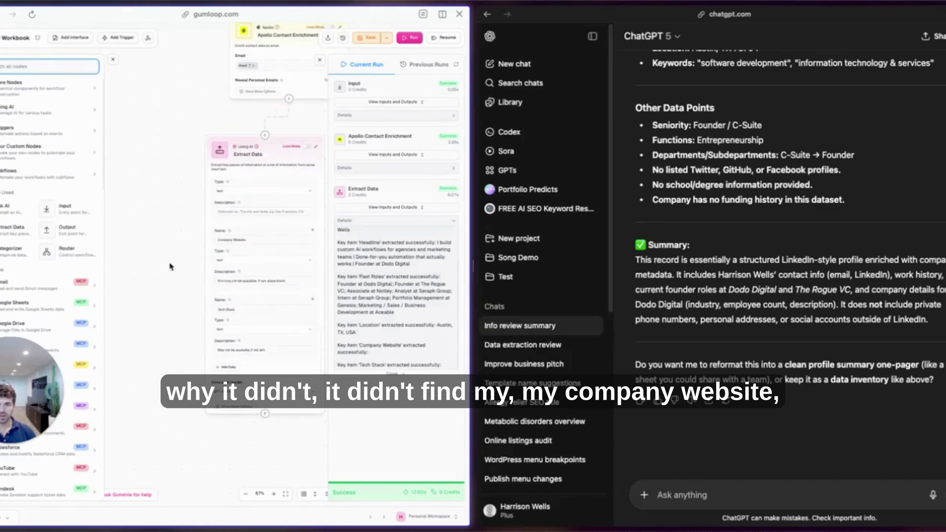
Realign the Apollo and Extract Data nodes, then try and delete a second Extract Data node.
{"action": "scroll", "coordinate": [261, 259], "scroll_direction": "up", "scroll_amount": 3}
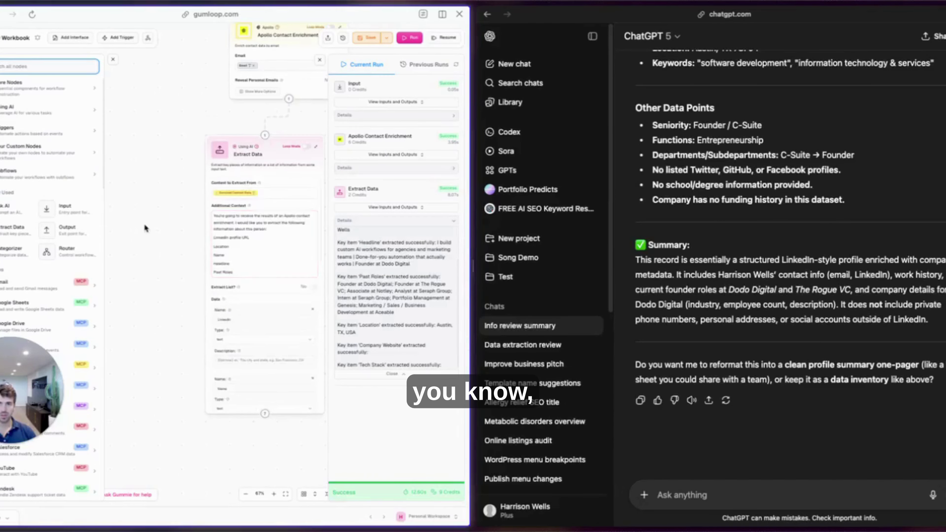
{"action": "scroll", "coordinate": [142, 193], "scroll_direction": "up", "scroll_amount": 5}
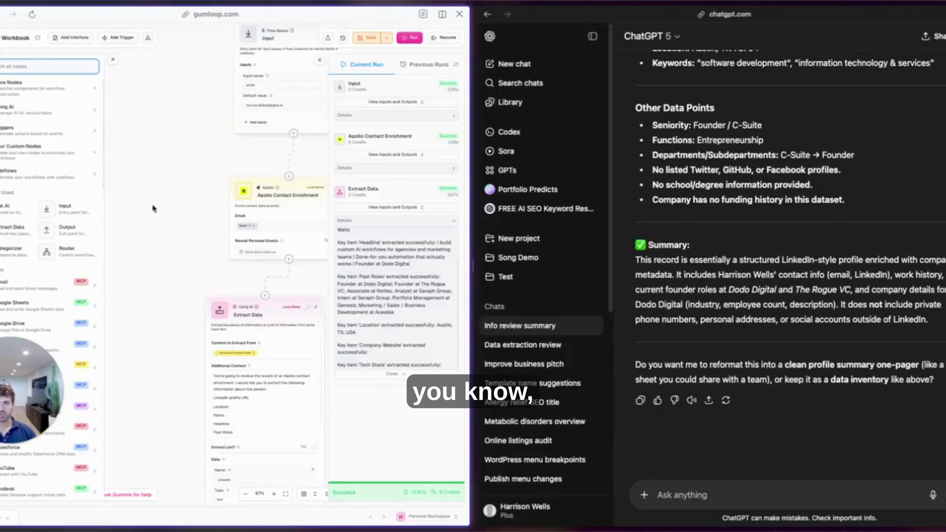
{"action": "left_click_drag", "start_coordinate": [261, 192], "coordinate": [188, 190]}
{"action": "left_click_drag", "start_coordinate": [253, 317], "coordinate": [229, 317]}
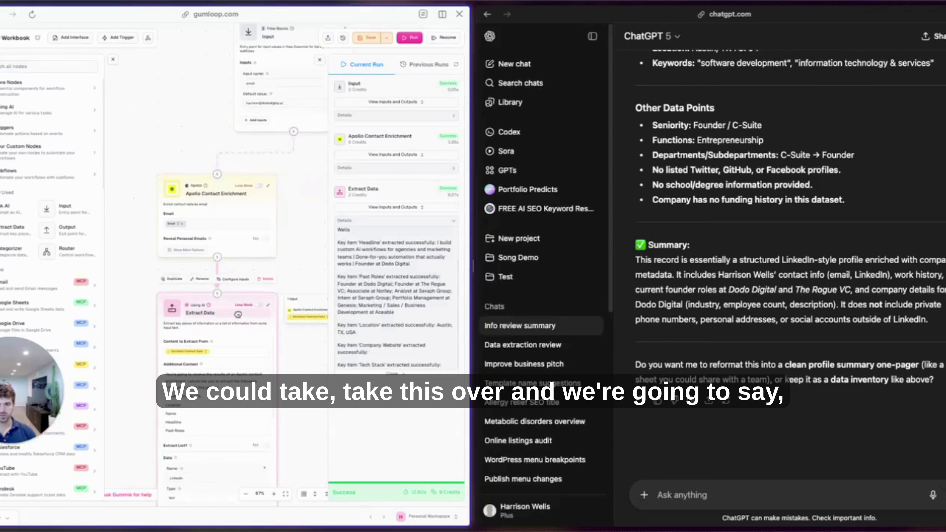
{"action": "left_click", "coordinate": [70, 63]}
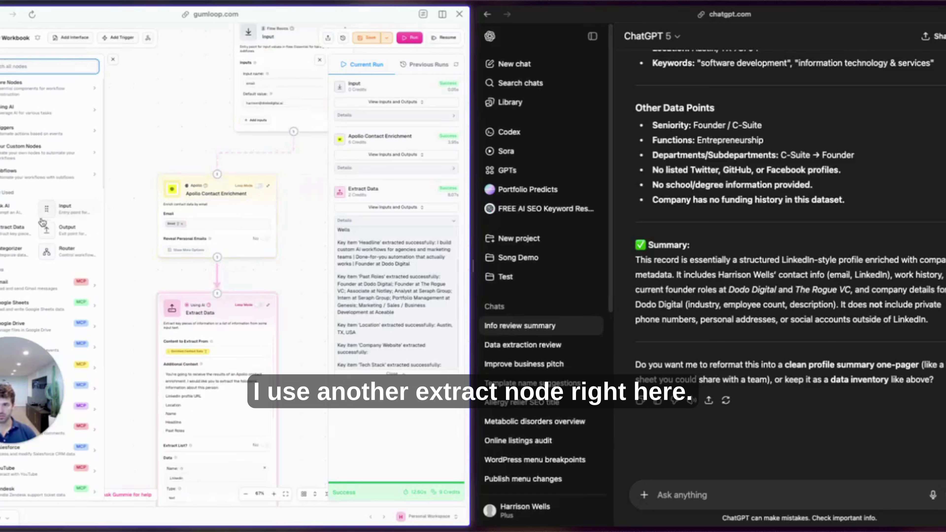
{"action": "left_click_drag", "start_coordinate": [25, 220], "coordinate": [307, 224]}
{"action": "left_click_drag", "start_coordinate": [238, 129], "coordinate": [305, 196]}
{"action": "scroll", "coordinate": [298, 157], "scroll_direction": "right", "scroll_amount": 4}
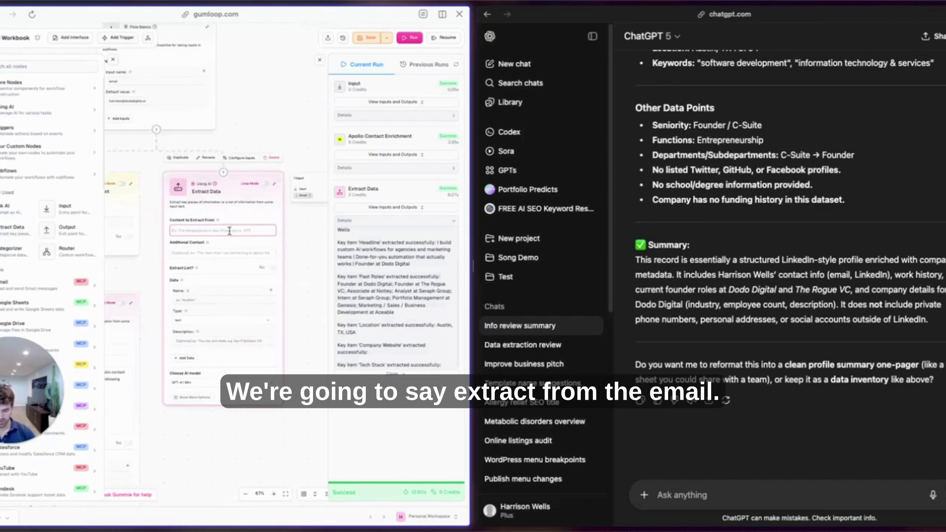
{"action": "left_click", "coordinate": [300, 199]}
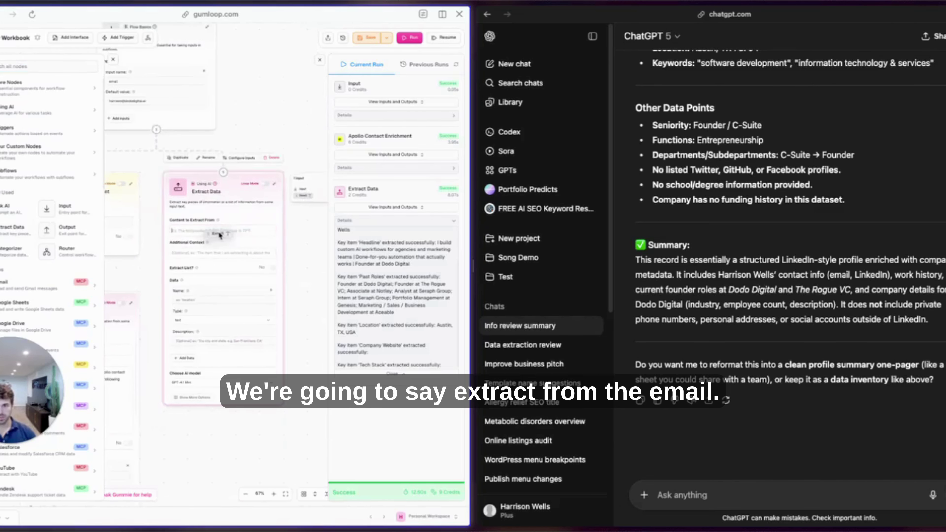
{"action": "left_click", "coordinate": [220, 254]}
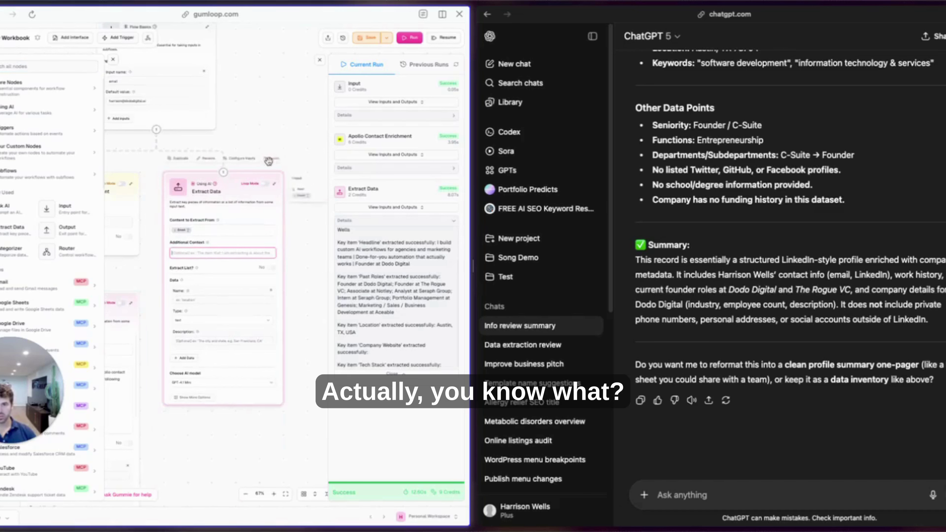
{"action": "left_click", "coordinate": [278, 160]}
Add an Ask AI node with the pasted domain-extraction prompt plus the email variable, and save.
{"action": "left_click", "coordinate": [89, 105]}
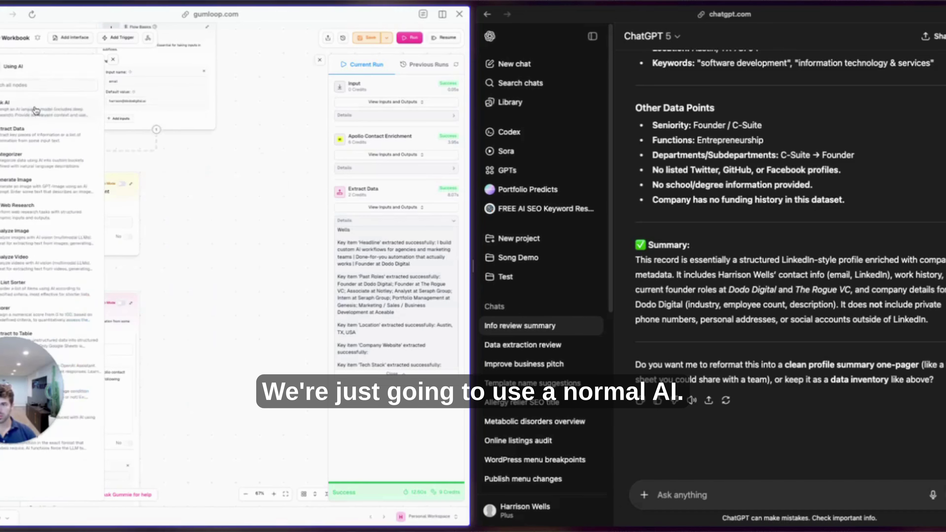
{"action": "left_click_drag", "start_coordinate": [1, 108], "coordinate": [235, 211]}
{"action": "left_click", "coordinate": [224, 230]}
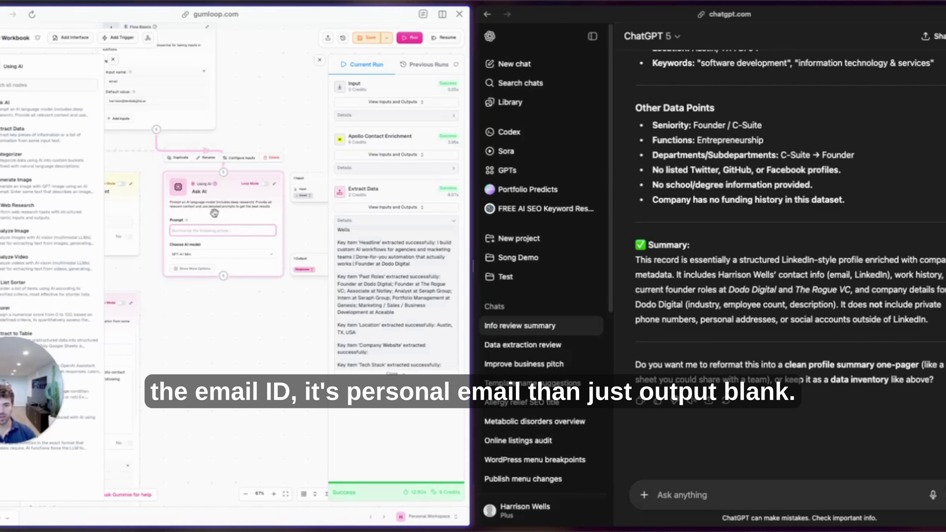
{"action": "type", "text": "Please review this email and give me the core domain, only the domain that is associated with the email. If there is no domain associated with the email, i.e. it's a personal email, then just output a blank."}
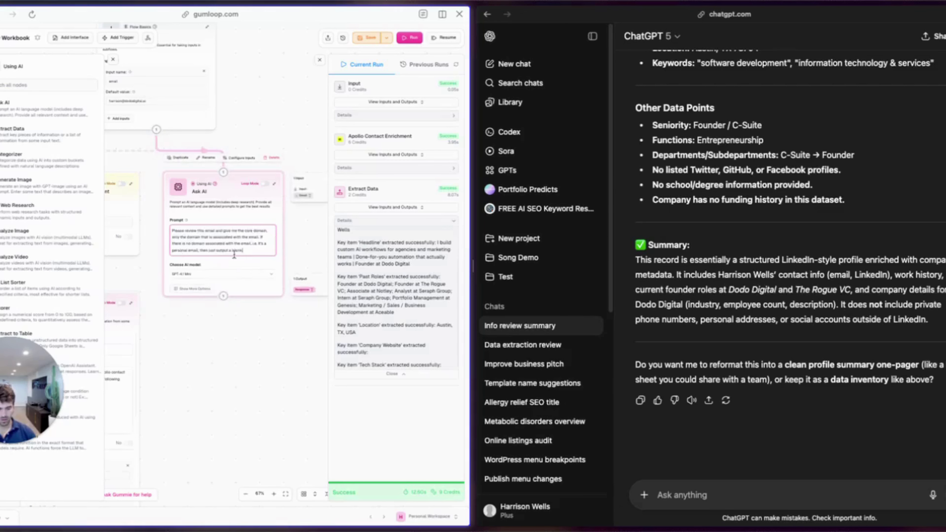
{"action": "key", "text": "Return"}
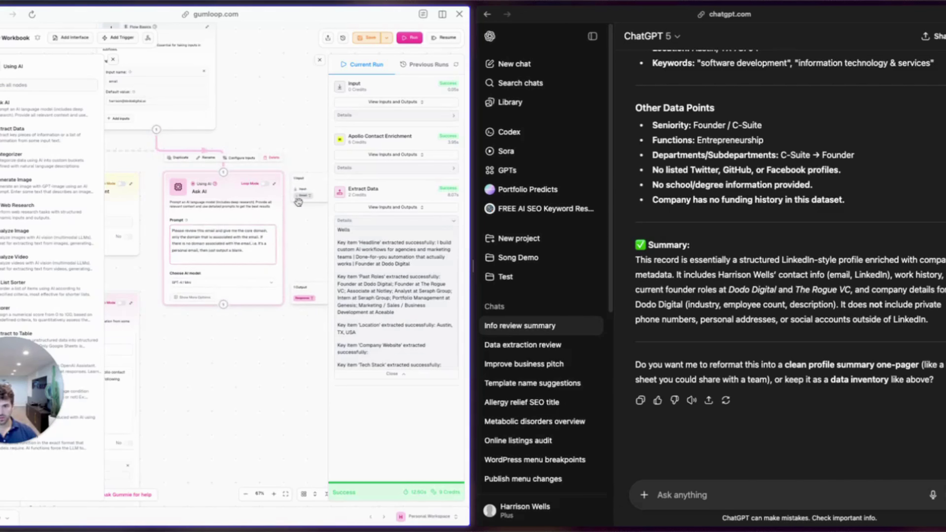
{"action": "left_click_drag", "start_coordinate": [303, 195], "coordinate": [207, 261]}
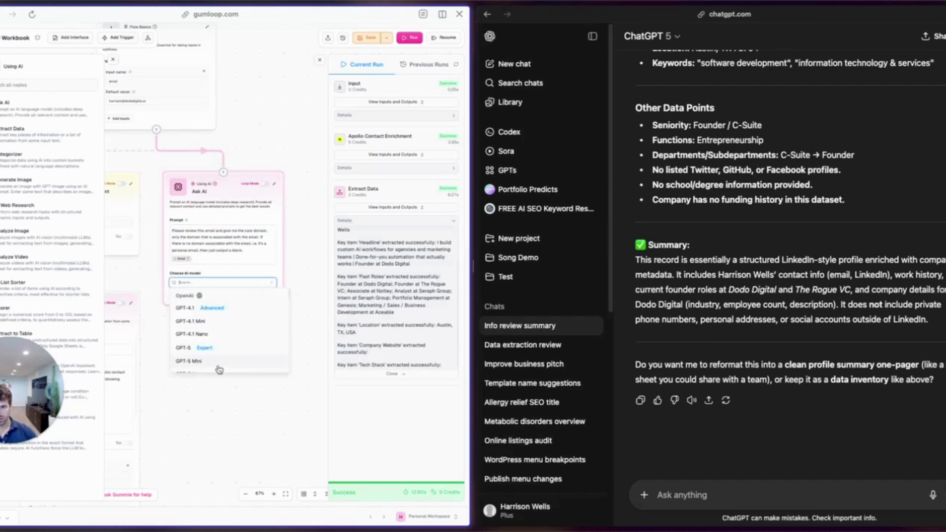
{"action": "left_click", "coordinate": [362, 38]}
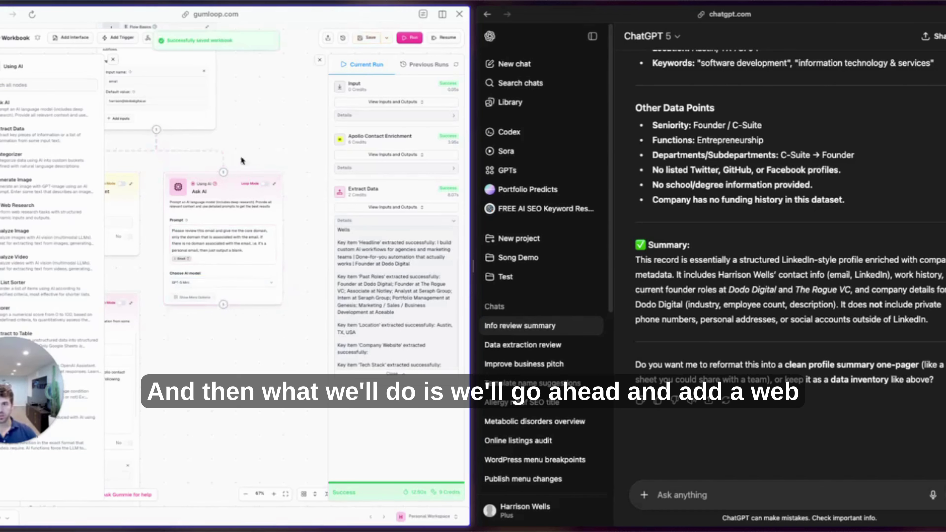
Add a Website Scraper using the Ask AI response as URL, wrapped in an Error Shield.
{"action": "left_click", "coordinate": [11, 65]}
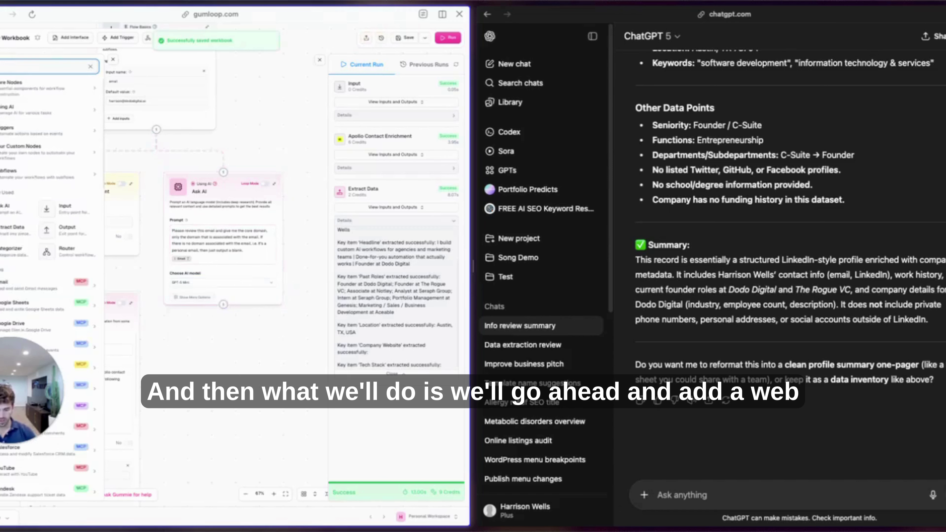
{"action": "left_click_drag", "start_coordinate": [22, 102], "coordinate": [227, 370]}
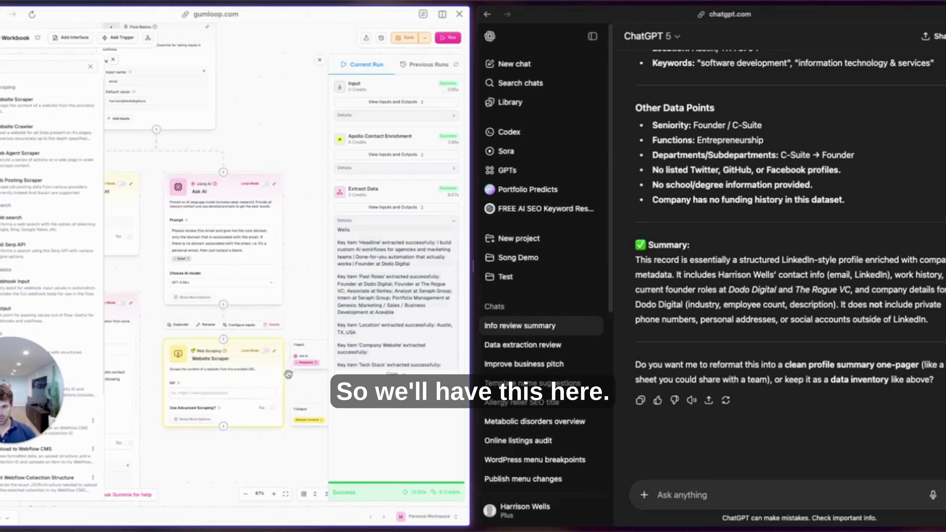
{"action": "left_click_drag", "start_coordinate": [306, 362], "coordinate": [186, 392]}
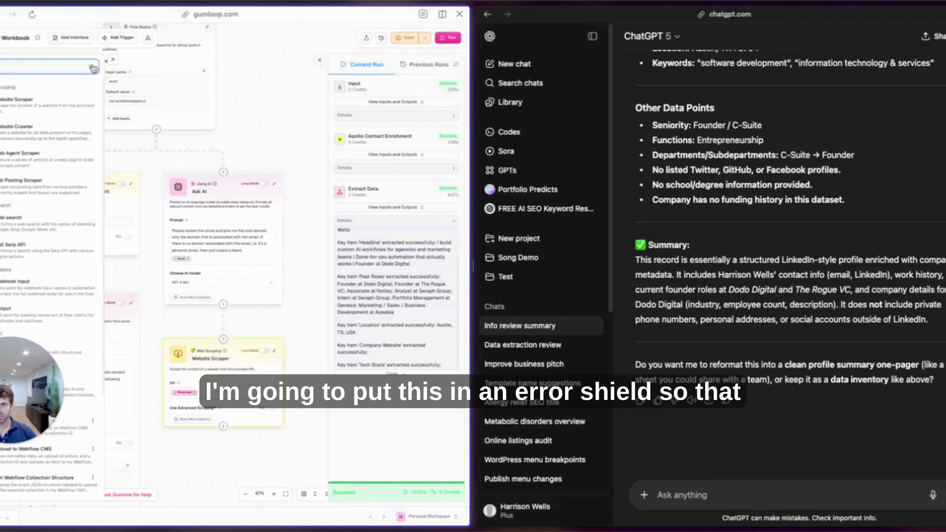
{"action": "left_click", "coordinate": [57, 68]}
{"action": "type", "text": "error"}
{"action": "left_click_drag", "start_coordinate": [46, 108], "coordinate": [225, 193]}
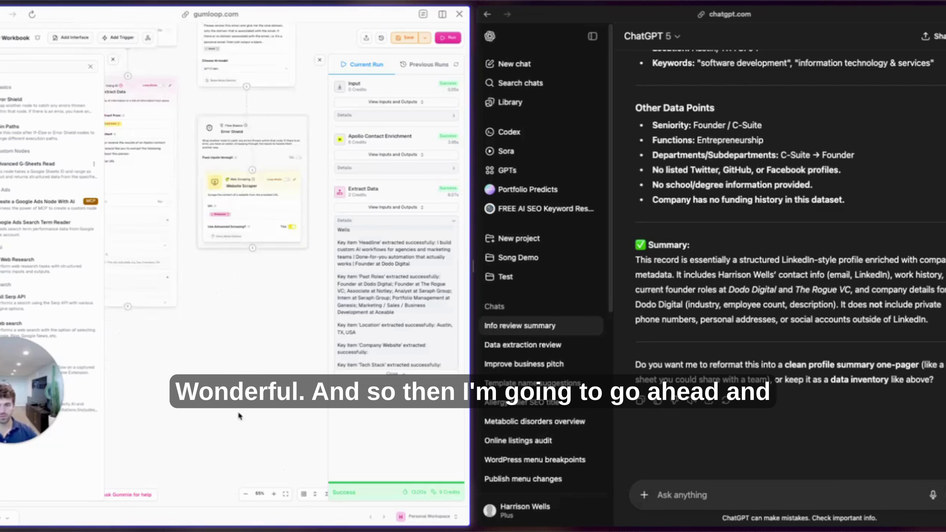
Set the Error Shield to pass inputs through and place a Join Paths node below.
{"action": "left_click", "coordinate": [93, 69]}
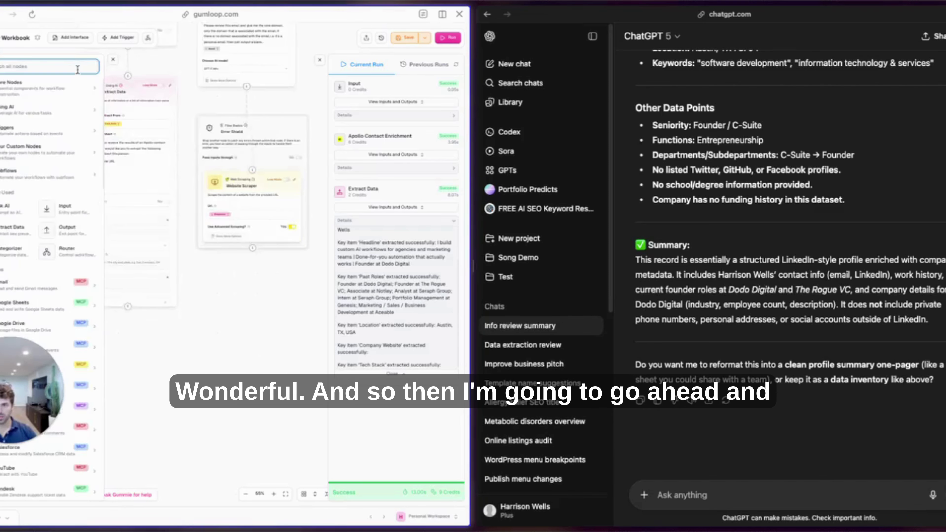
{"action": "type", "text": "mon"}
{"action": "type", "text": "bine"}
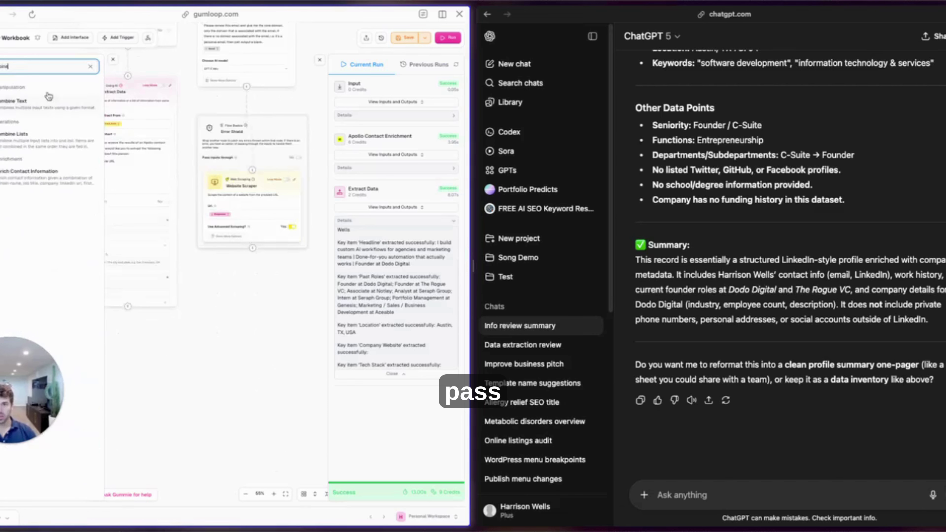
{"action": "left_click", "coordinate": [299, 157]}
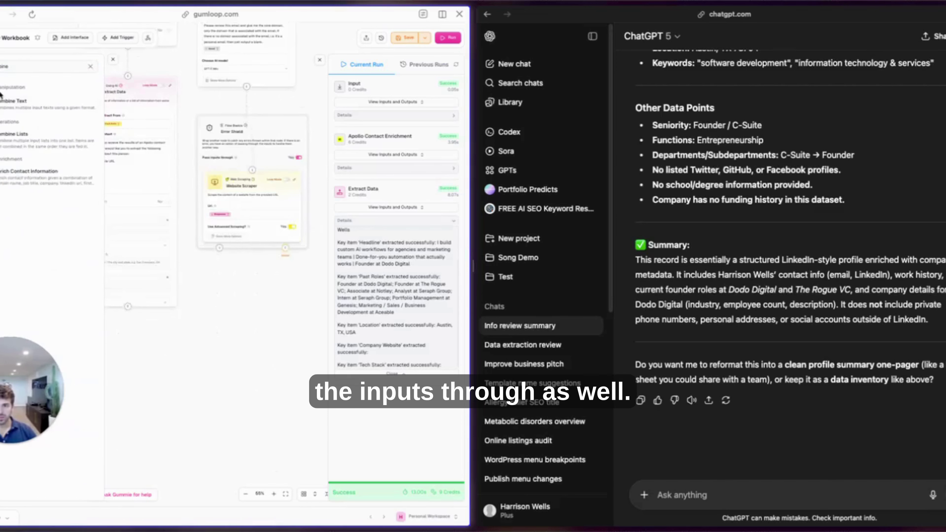
{"action": "left_click", "coordinate": [91, 66]}
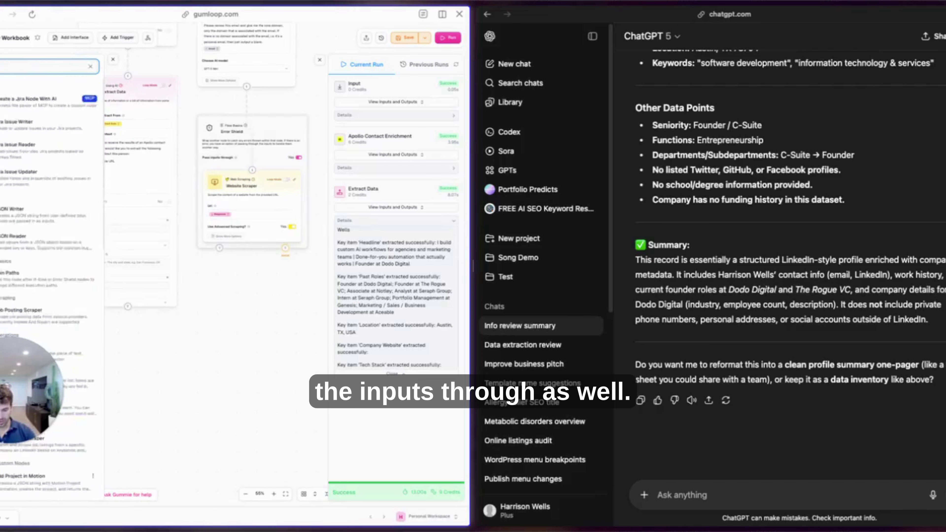
{"action": "left_click_drag", "start_coordinate": [13, 100], "coordinate": [265, 265]}
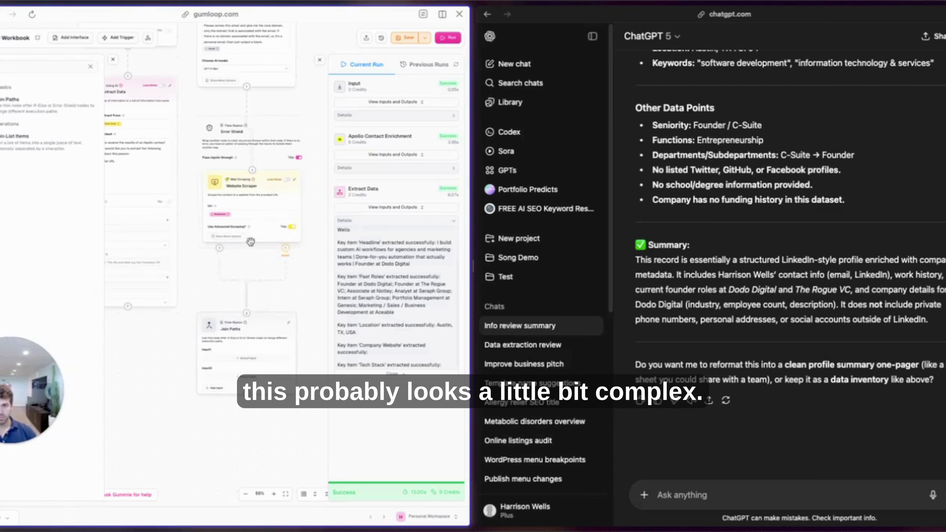
Feed Website Content into Join Paths Input1 and the Error Shield output into Input2, then save.
{"action": "scroll", "coordinate": [160, 169], "scroll_direction": "up", "scroll_amount": 3}
{"action": "scroll", "coordinate": [160, 169], "scroll_direction": "up", "scroll_amount": 2}
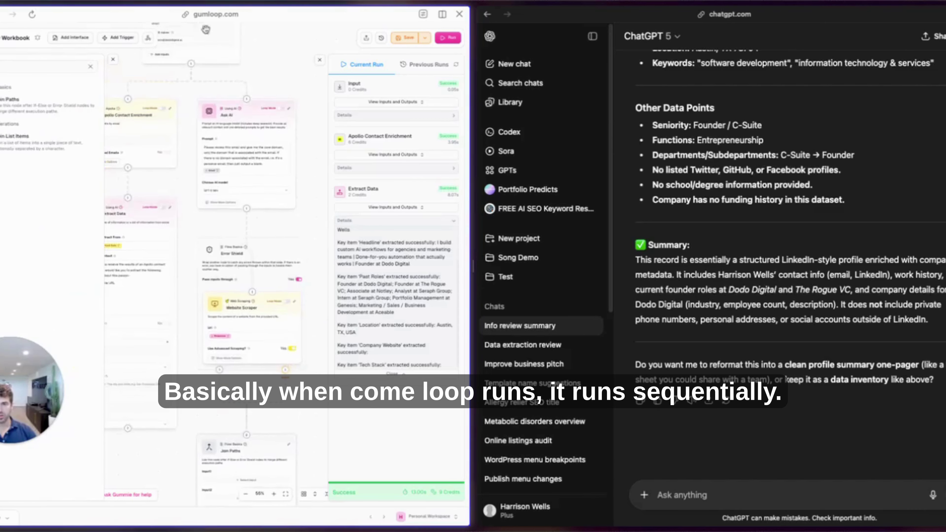
{"action": "scroll", "coordinate": [247, 161], "scroll_direction": "down", "scroll_amount": 1}
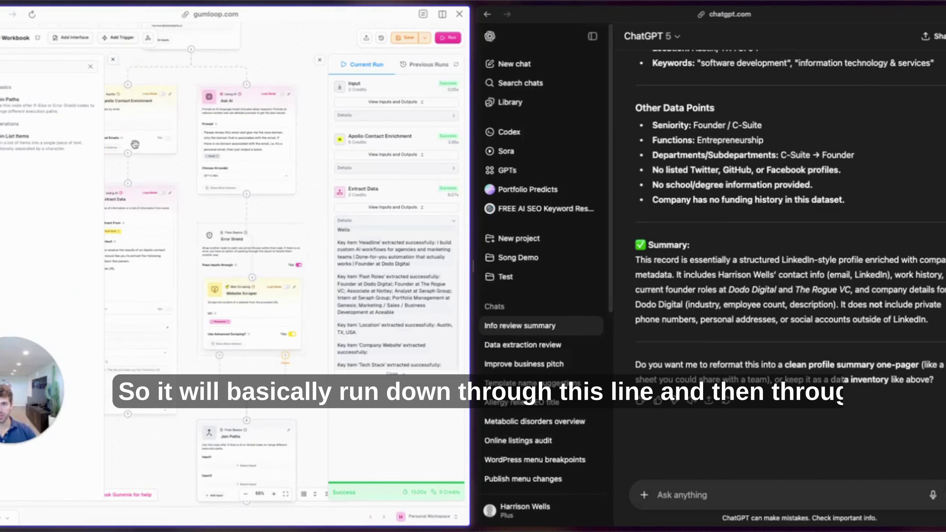
{"action": "scroll", "coordinate": [160, 432], "scroll_direction": "down", "scroll_amount": 5}
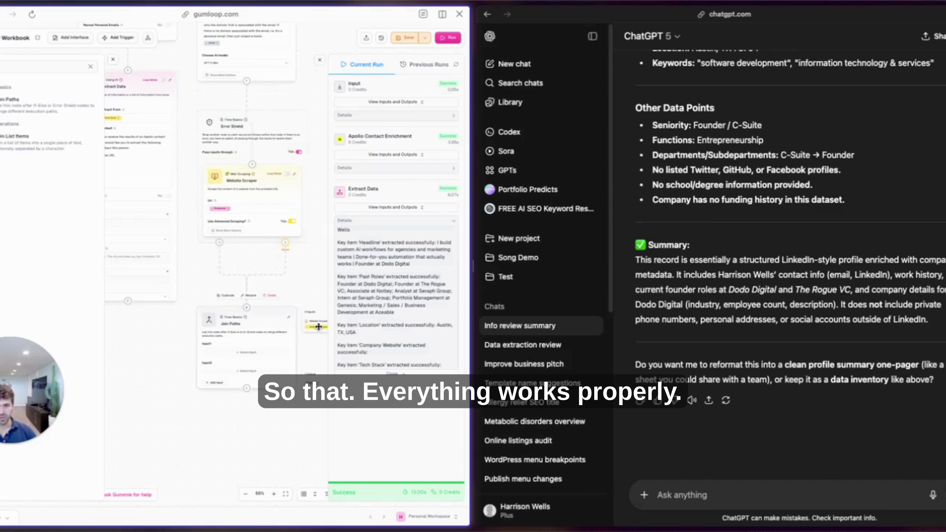
{"action": "left_click_drag", "start_coordinate": [319, 327], "coordinate": [231, 352]}
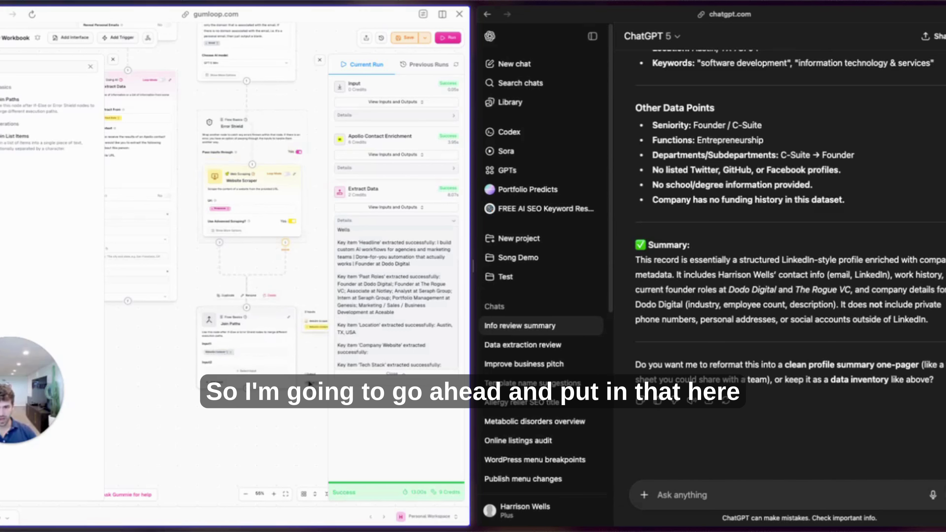
{"action": "scroll", "coordinate": [274, 399], "scroll_direction": "right", "scroll_amount": 3}
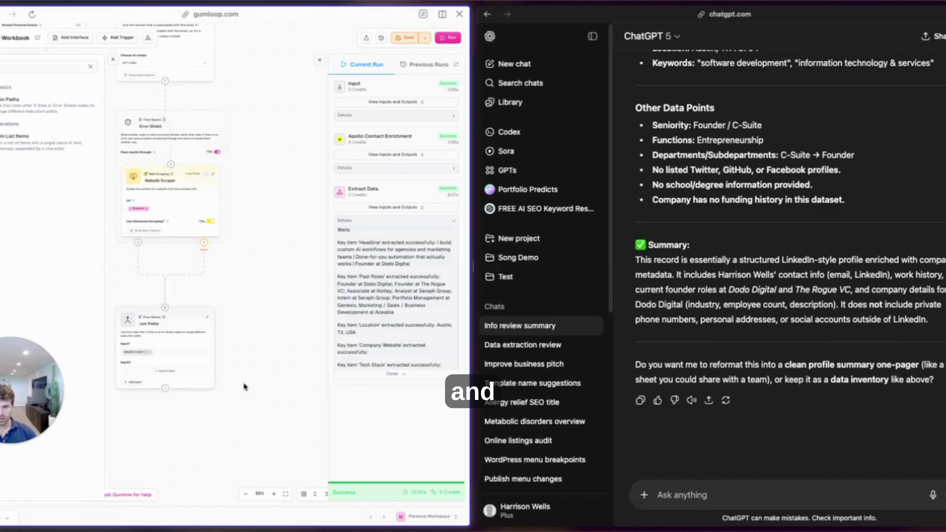
{"action": "left_click_drag", "start_coordinate": [265, 327], "coordinate": [149, 370]}
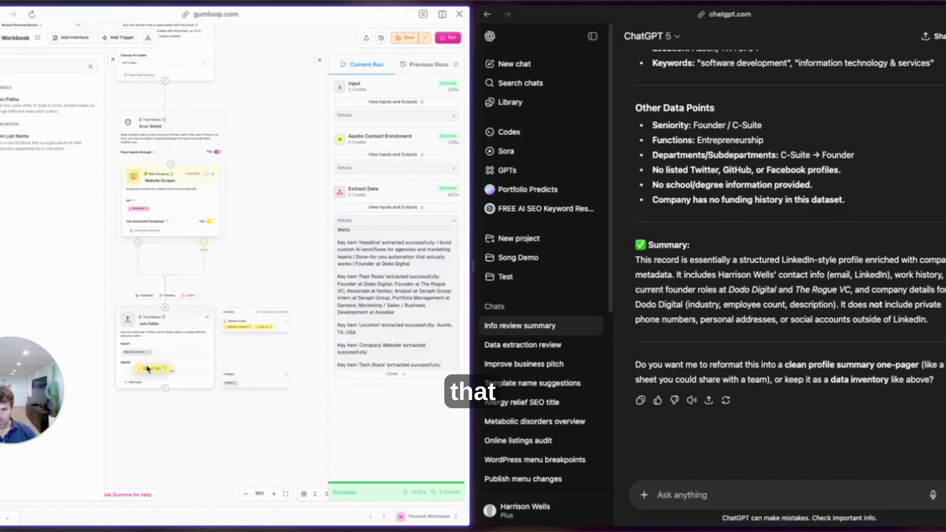
{"action": "scroll", "coordinate": [141, 434], "scroll_direction": "left", "scroll_amount": 3}
{"action": "left_click_drag", "start_coordinate": [216, 327], "coordinate": [228, 294]}
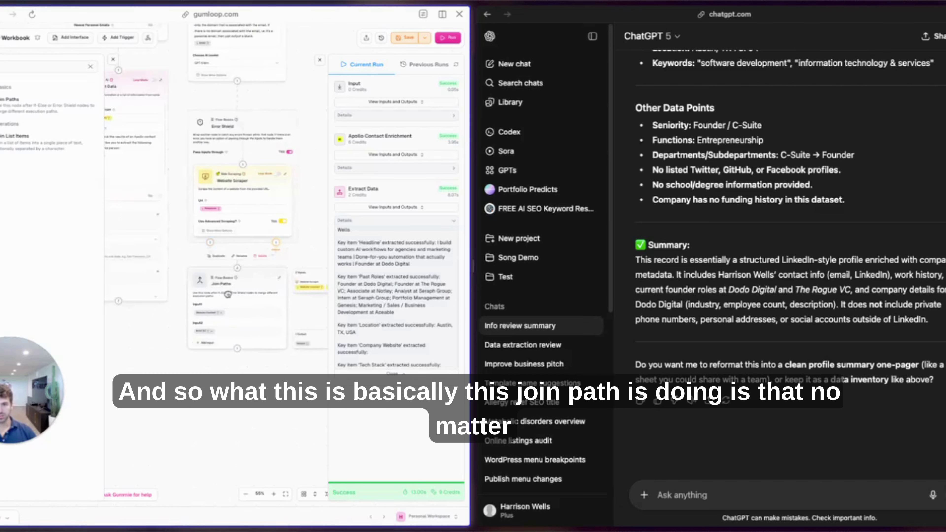
{"action": "left_click", "coordinate": [404, 37]}
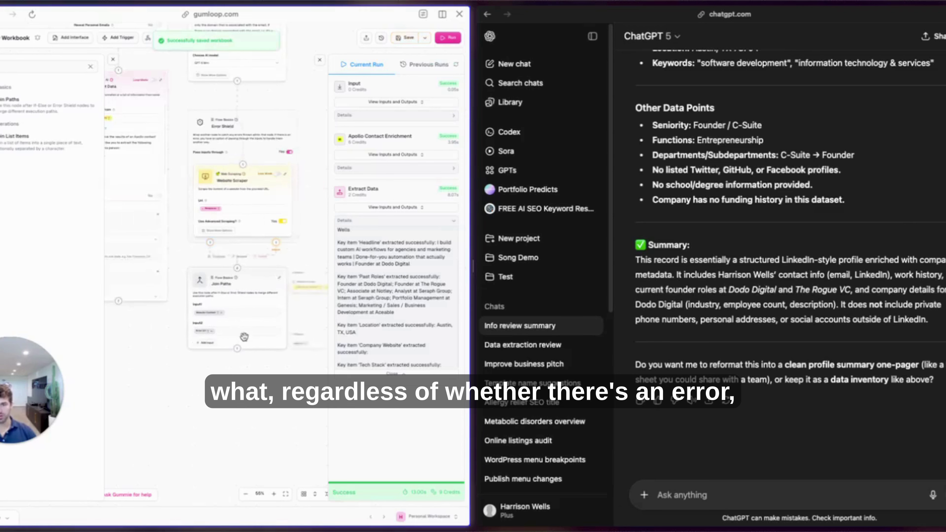
{"action": "scroll", "coordinate": [157, 377], "scroll_direction": "left", "scroll_amount": 5}
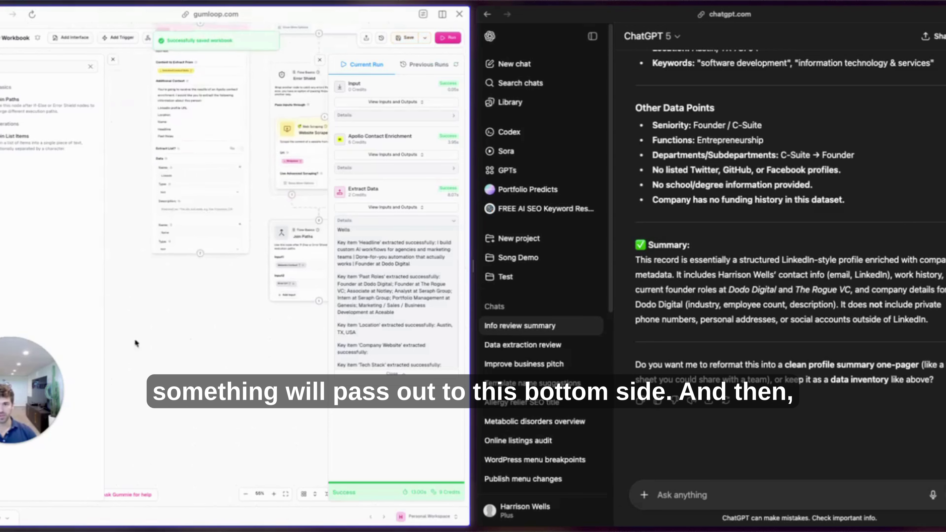
Add an Ask AI node from the Using AI category below Join Paths.
{"action": "scroll", "coordinate": [189, 332], "scroll_direction": "right", "scroll_amount": 3}
{"action": "left_click", "coordinate": [90, 66]}
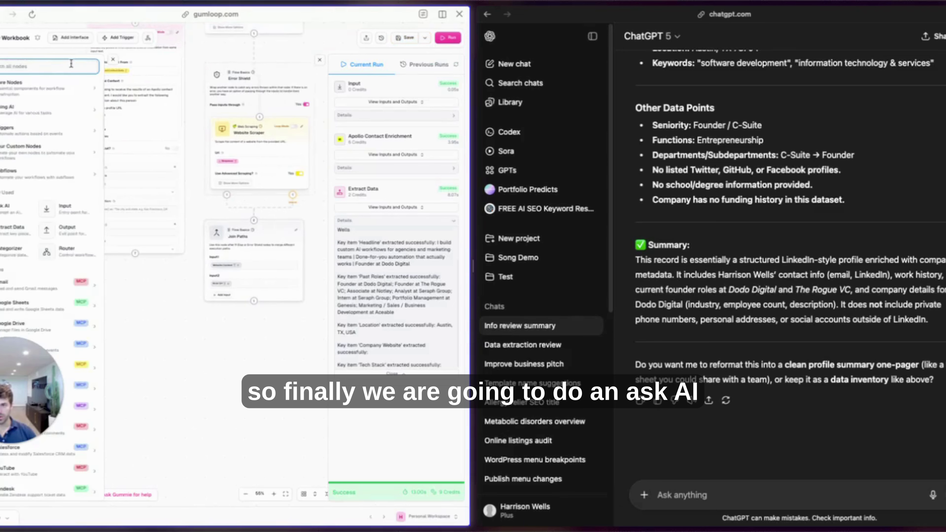
{"action": "left_click", "coordinate": [66, 111]}
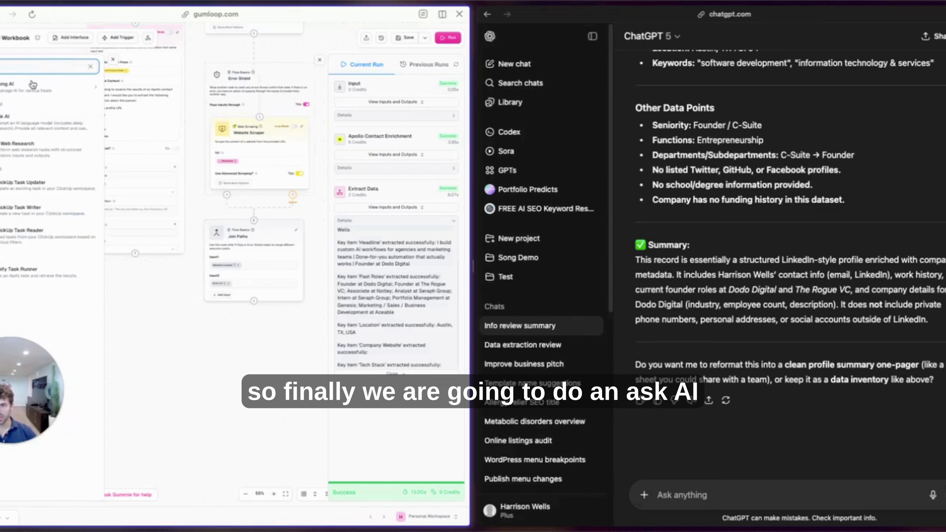
{"action": "left_click_drag", "start_coordinate": [23, 106], "coordinate": [292, 201]}
{"action": "left_click", "coordinate": [155, 294]}
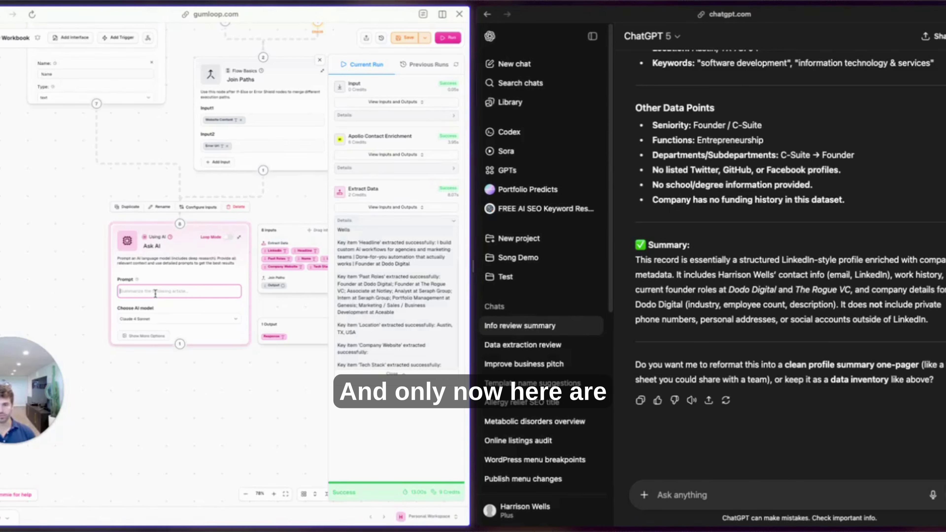
Paste the lead-assessment prompt with an <inputs> section holding the LinkedIn fields and Join Paths Output.
{"action": "type", "text": "I want you to review this and to help me understand whether this person is a good contender and a decision maker for my business, which does AI training for executives, sales, and marketing teams.  If they are, I want you to give me a comprehensive summary about this person based on the information that you have, the website that they have, et cetera.  If they aren't, then you can just output \"no\" and only \"no\"."}
{"action": "type", "text": "<"}
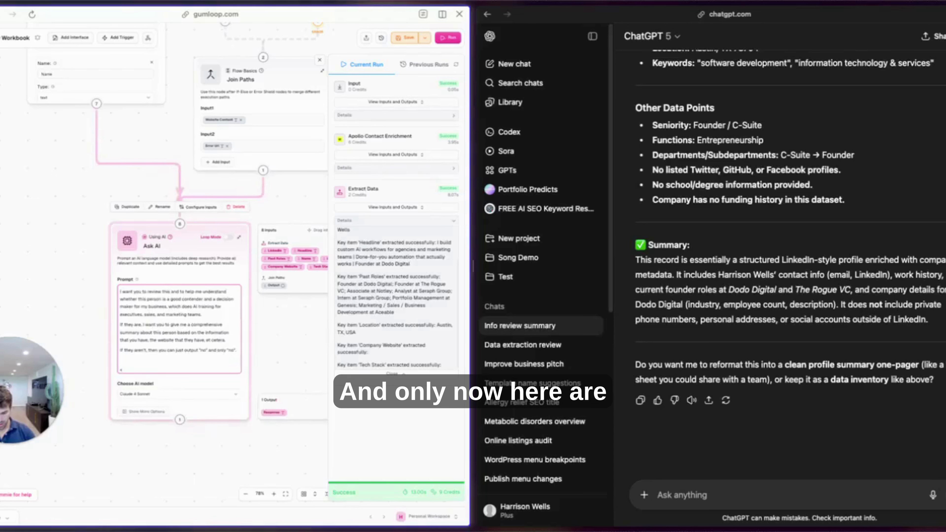
{"action": "type", "text": "inputs>"}
{"action": "key", "text": "Return"}
{"action": "key", "text": "Return"}
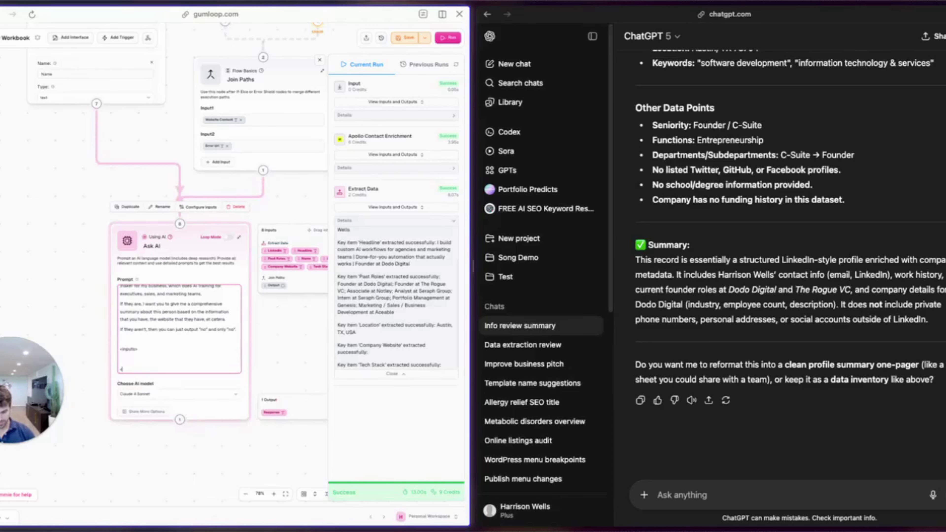
{"action": "left_click_drag", "start_coordinate": [274, 251], "coordinate": [152, 358]}
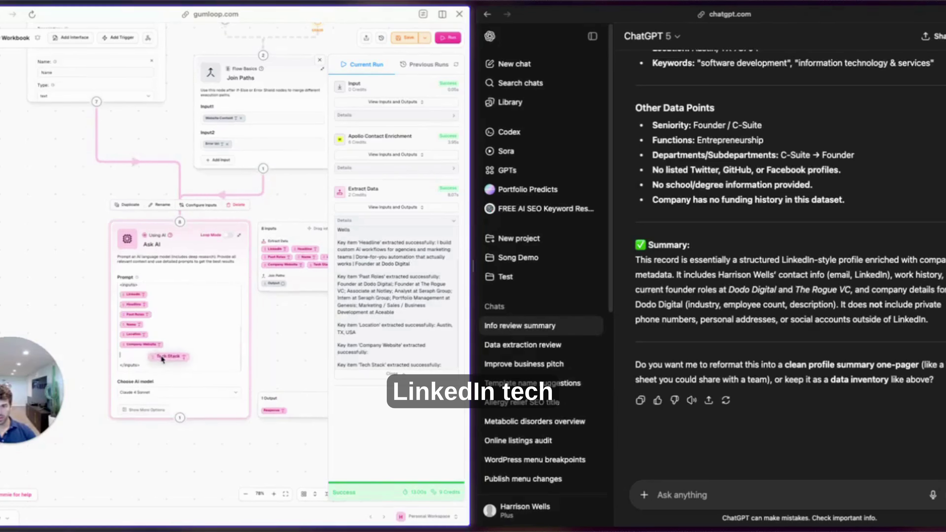
{"action": "key", "text": "Return"}
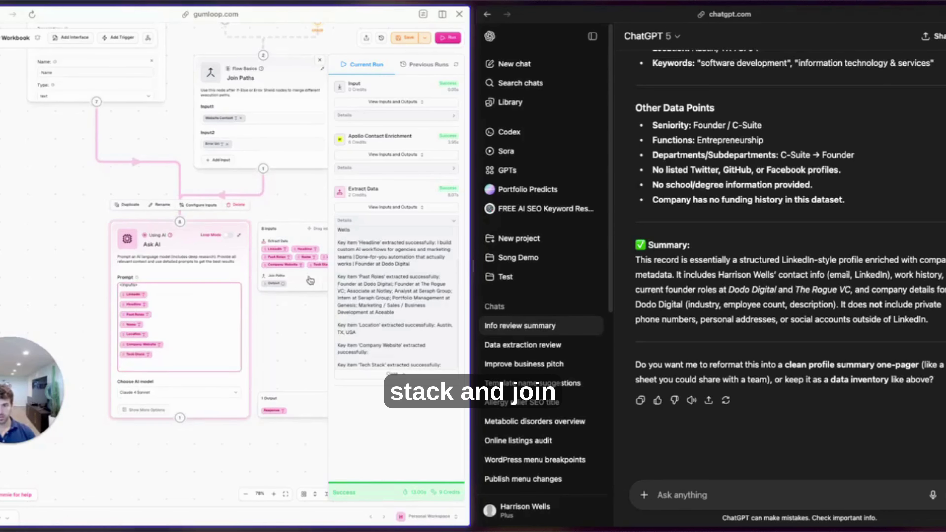
{"action": "left_click_drag", "start_coordinate": [274, 283], "coordinate": [149, 354]}
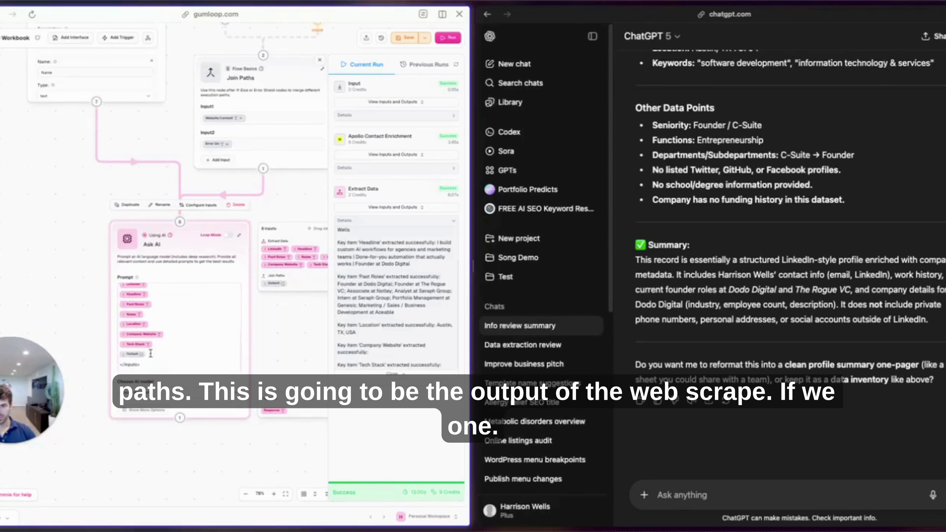
{"action": "scroll", "coordinate": [32, 269], "scroll_direction": "down", "scroll_amount": 5}
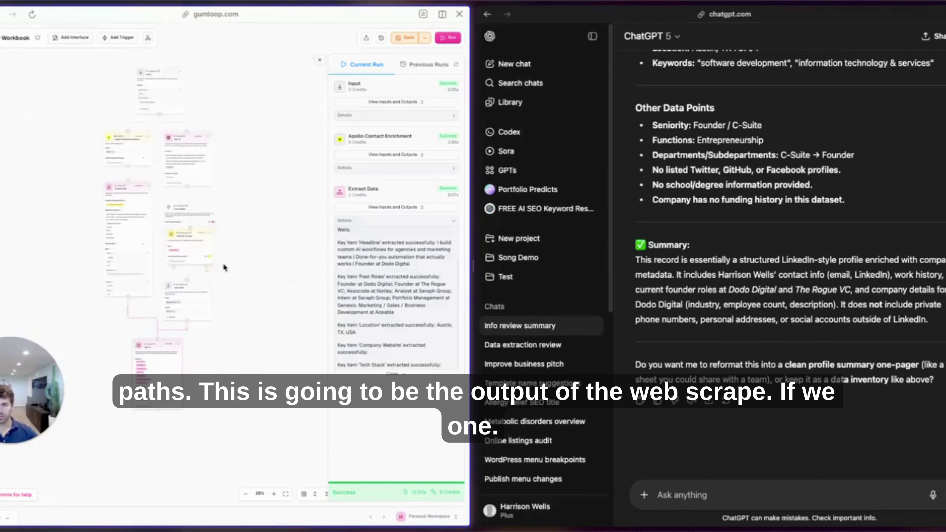
Save the workbook and run the whole workflow.
{"action": "left_click", "coordinate": [405, 38]}
{"action": "left_click", "coordinate": [451, 38]}
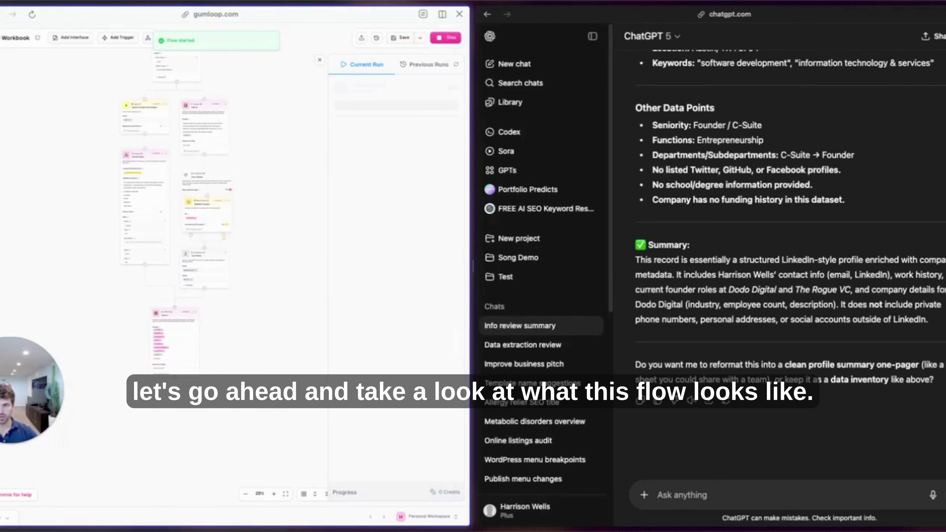
{"action": "mouse_move", "coordinate": [2, 212]}
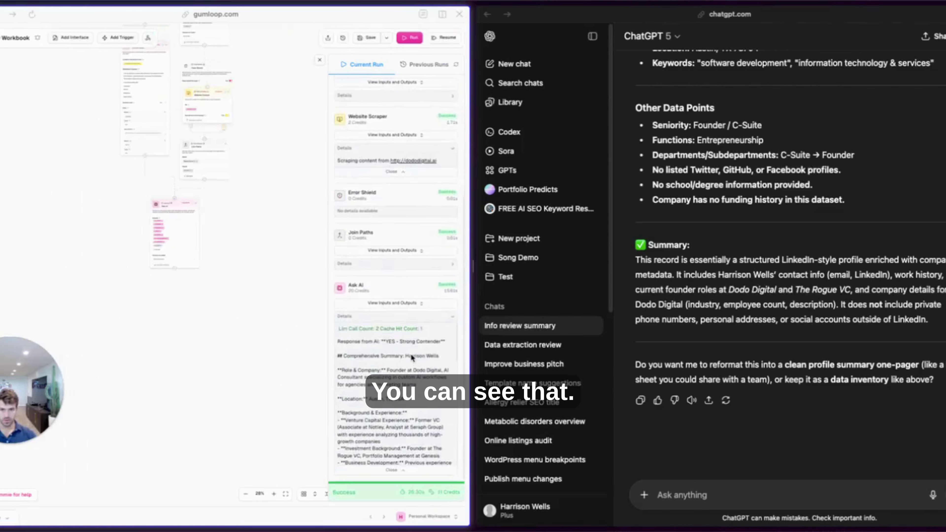
Review the Ask AI response rating the lead 'YES - Strong Contender' with its profile summary.
{"action": "left_click", "coordinate": [395, 302]}
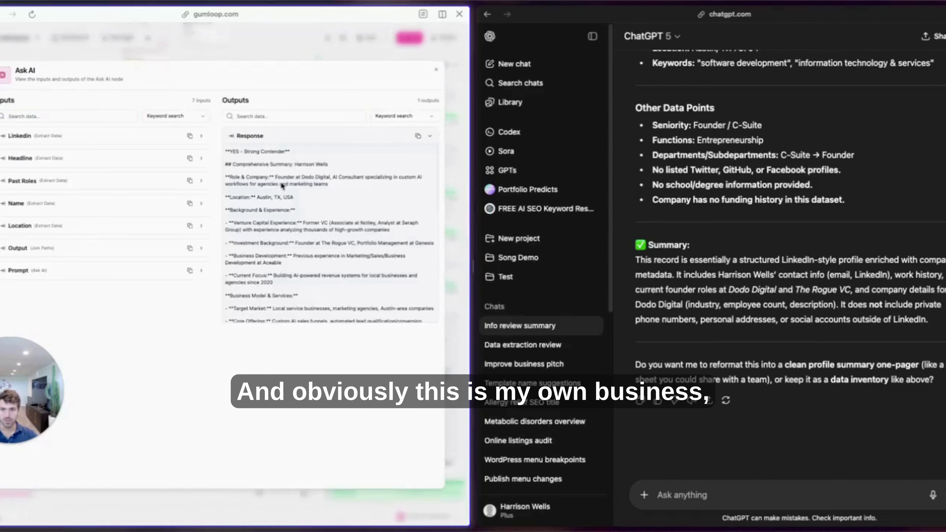
{"action": "left_click_drag", "start_coordinate": [327, 184], "coordinate": [327, 205]}
{"action": "scroll", "coordinate": [291, 202], "scroll_direction": "down", "scroll_amount": 2}
{"action": "left_click_drag", "start_coordinate": [248, 218], "coordinate": [272, 219]}
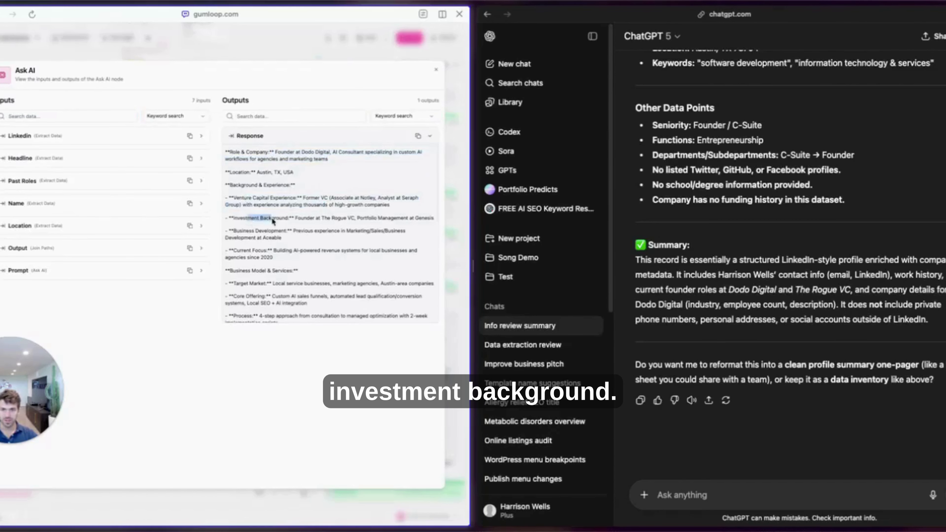
{"action": "scroll", "coordinate": [312, 268], "scroll_direction": "down", "scroll_amount": 5}
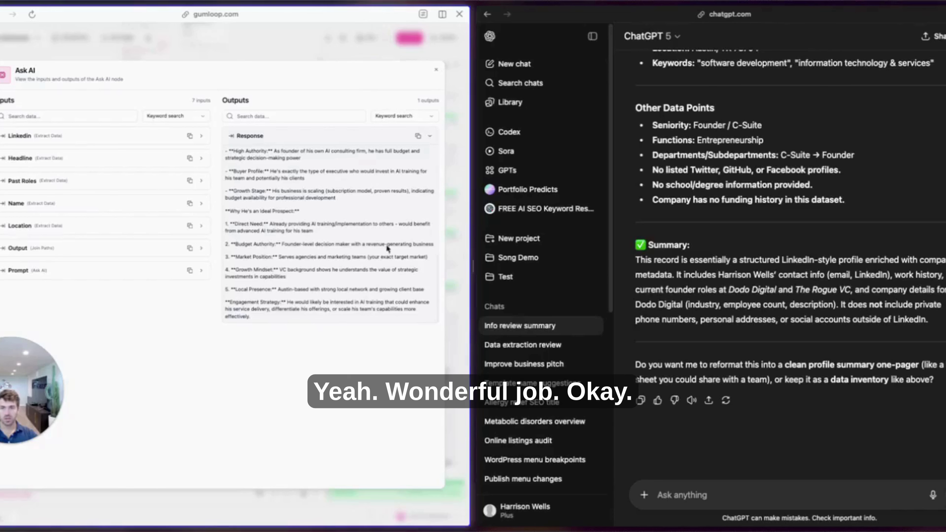
{"action": "scroll", "coordinate": [388, 248], "scroll_direction": "down", "scroll_amount": 2}
{"action": "key", "text": "Escape"}
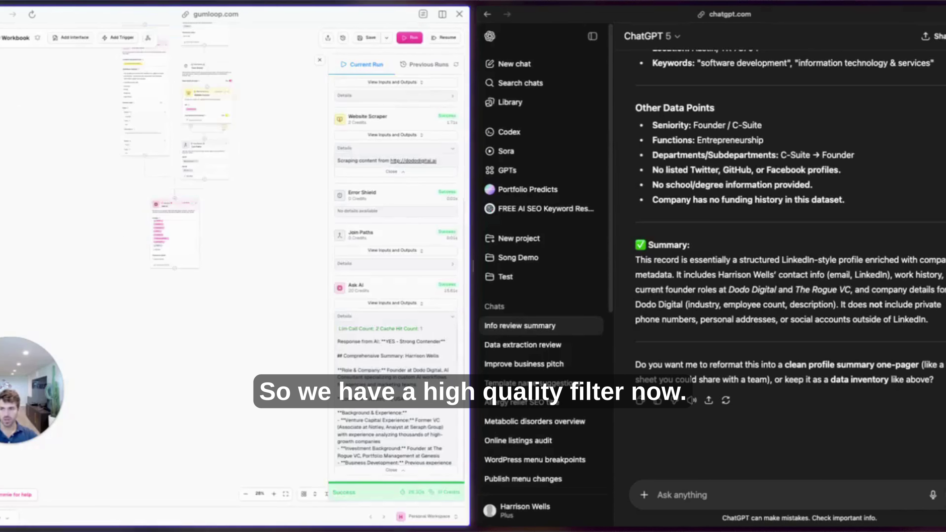
Add a Router node and set both Not and Good Contender routes to evaluate 'response'.
{"action": "key", "text": "ctrl+k"}
{"action": "type", "text": "r"}
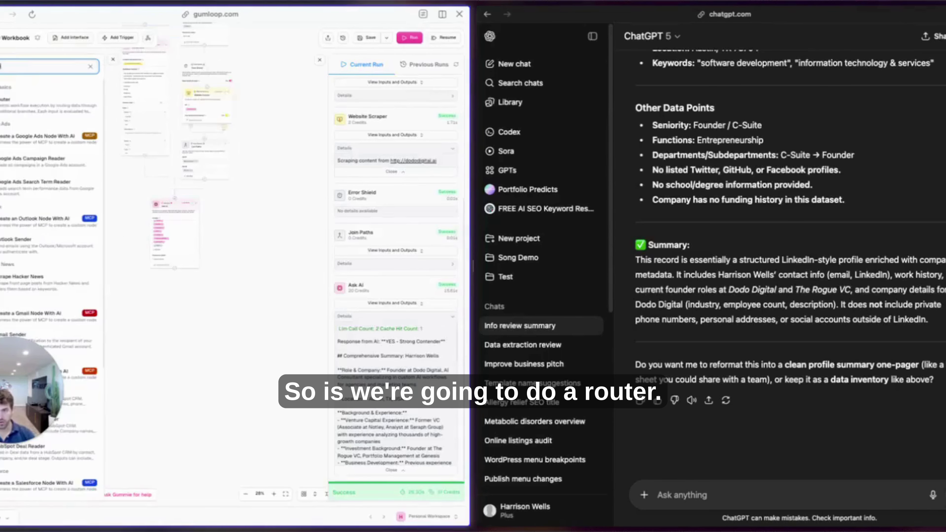
{"action": "key", "text": "Return"}
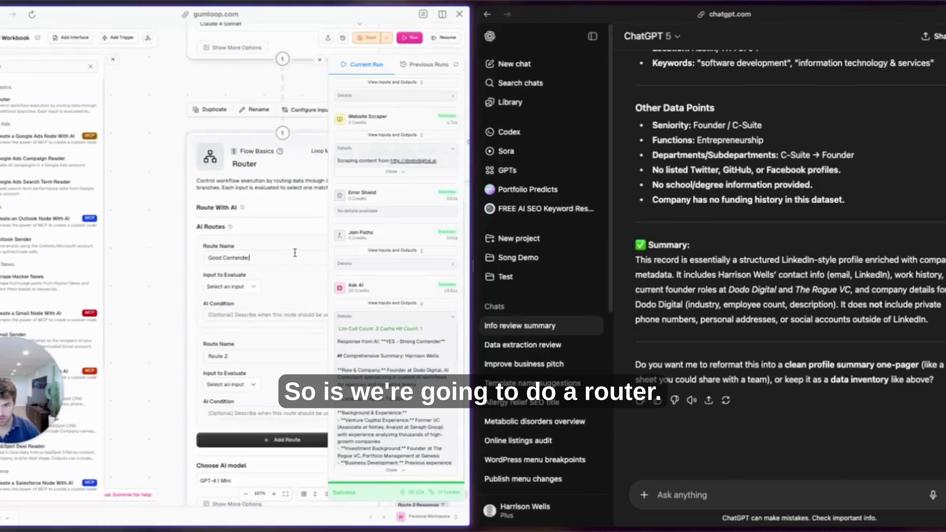
{"action": "type", "text": "Not"}
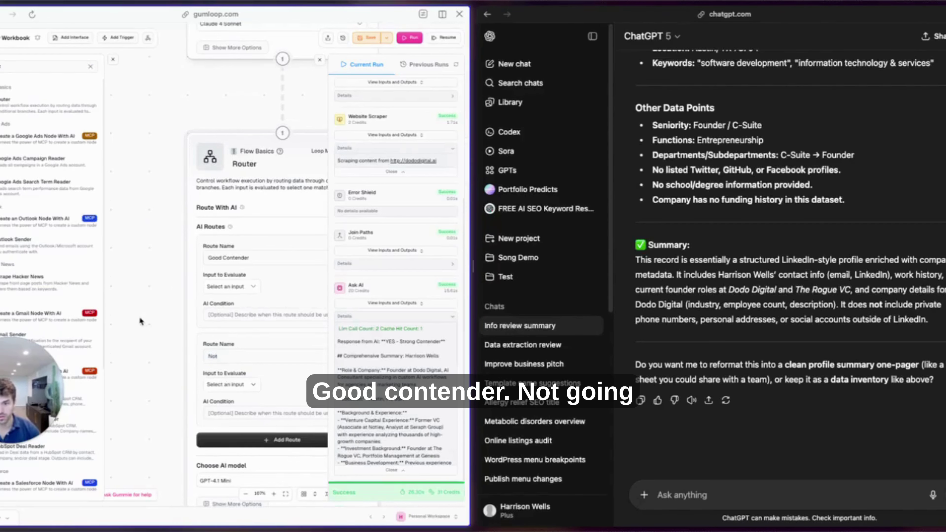
{"action": "scroll", "coordinate": [257, 336], "scroll_direction": "down", "scroll_amount": 3}
{"action": "left_click", "coordinate": [231, 298]}
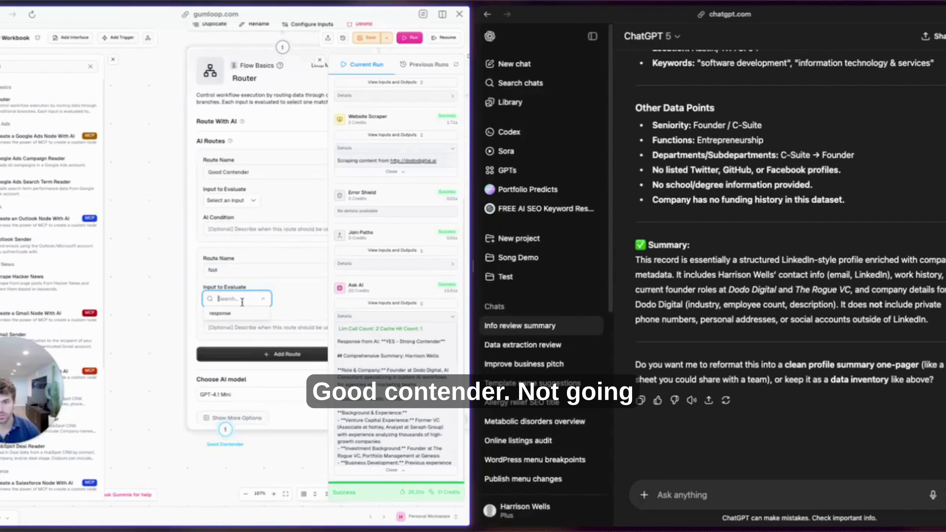
{"action": "left_click", "coordinate": [221, 313]}
{"action": "left_click", "coordinate": [228, 202]}
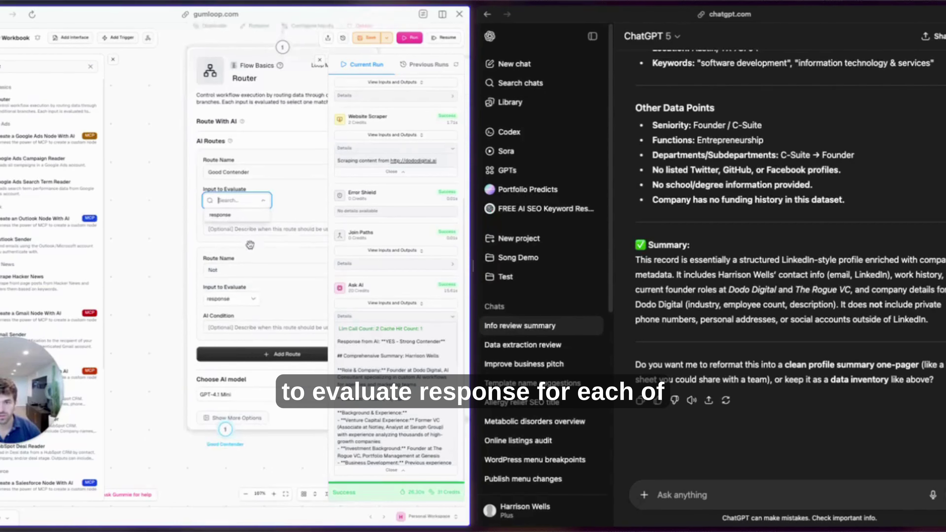
{"action": "left_click", "coordinate": [236, 220]}
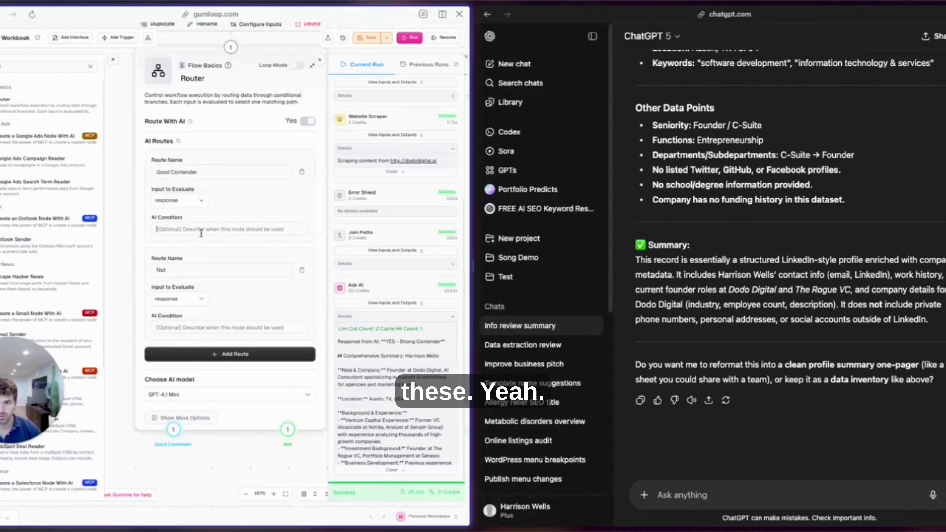
Switch the Router's AI model to GPT-5 Mini.
{"action": "left_click", "coordinate": [205, 395]}
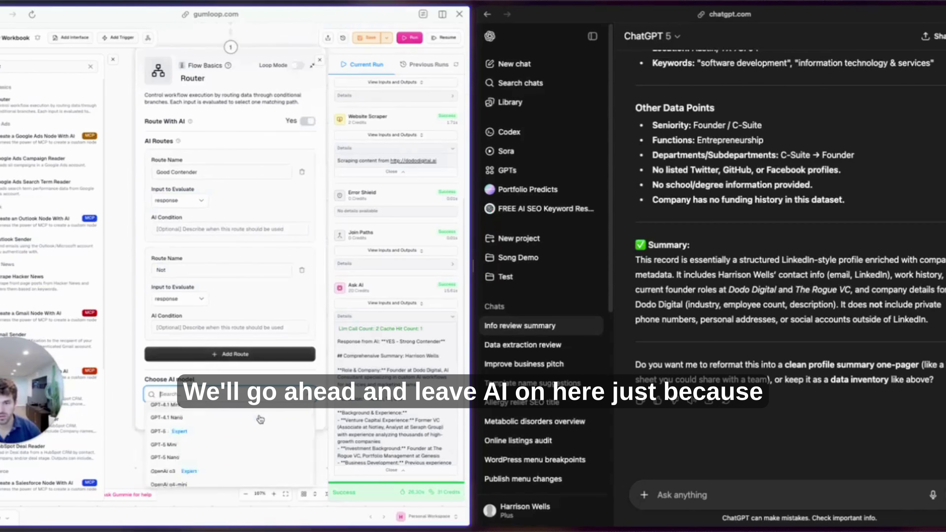
{"action": "scroll", "coordinate": [260, 419], "scroll_direction": "down", "scroll_amount": 5}
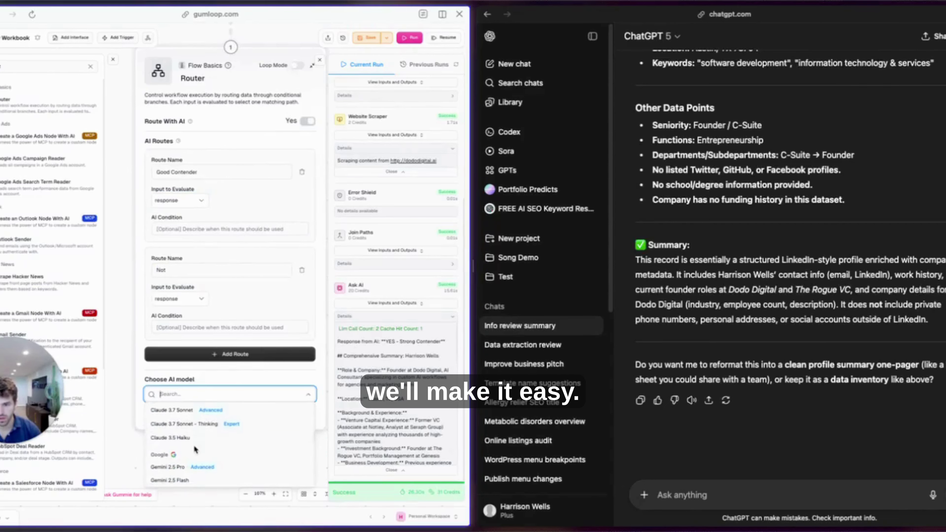
{"action": "scroll", "coordinate": [194, 447], "scroll_direction": "up", "scroll_amount": 5}
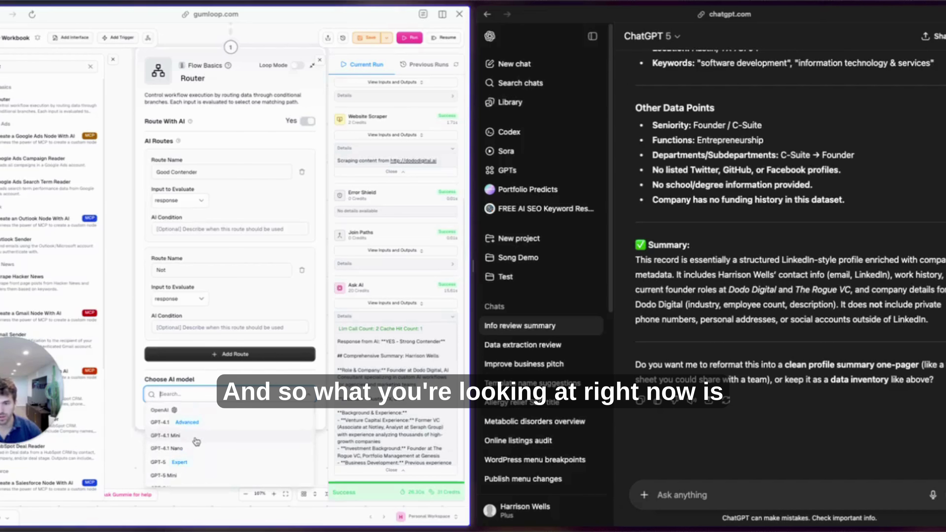
{"action": "left_click", "coordinate": [197, 441]}
Reopen the Router node, then open the Ask AI node to review its prompt.
{"action": "left_click", "coordinate": [127, 411]}
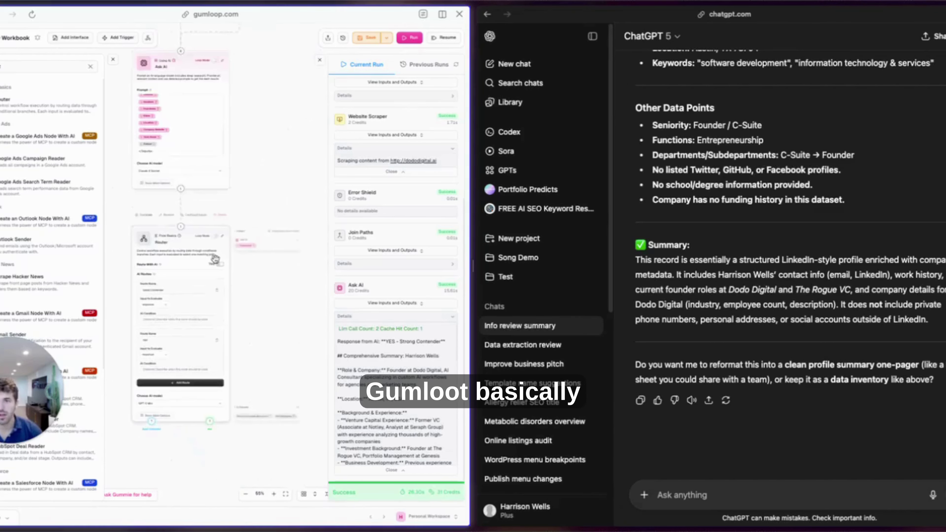
{"action": "scroll", "coordinate": [261, 294], "scroll_direction": "down", "scroll_amount": 3}
{"action": "left_click", "coordinate": [223, 405]}
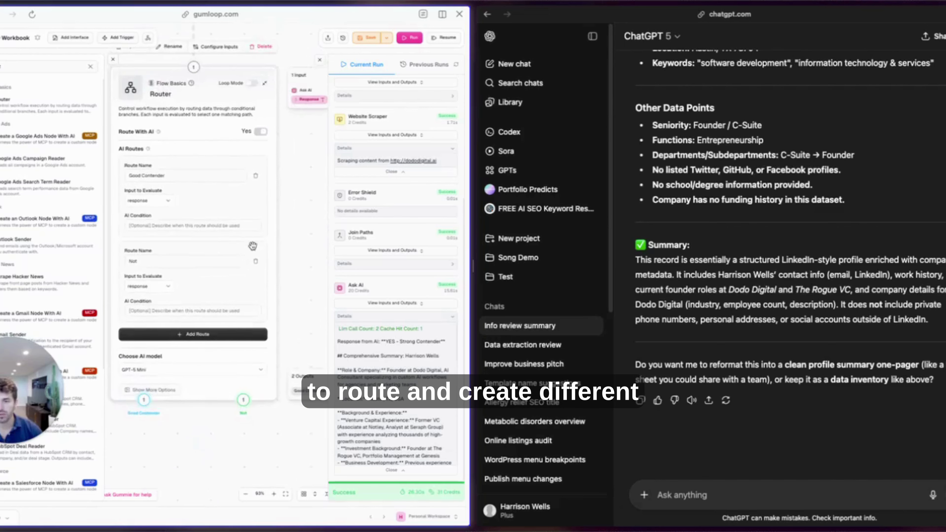
{"action": "scroll", "coordinate": [307, 284], "scroll_direction": "down", "scroll_amount": 5}
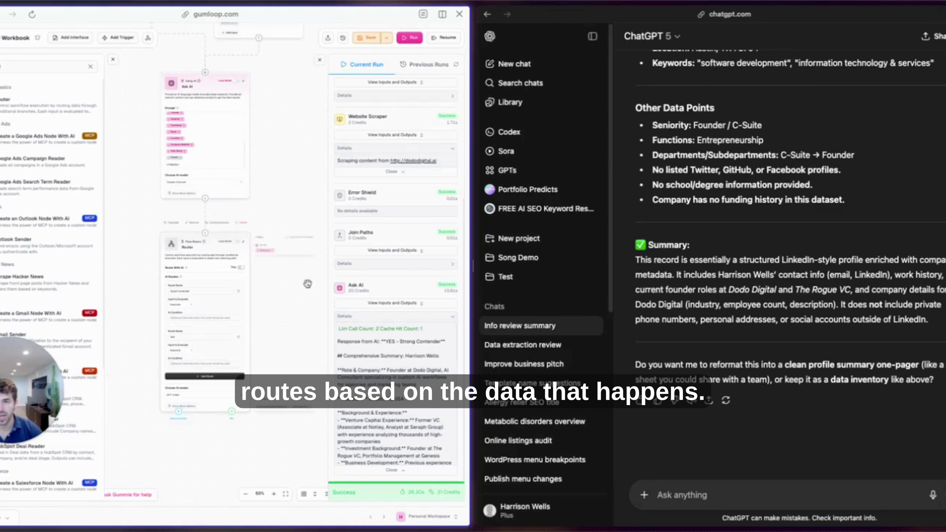
{"action": "left_click", "coordinate": [186, 142]}
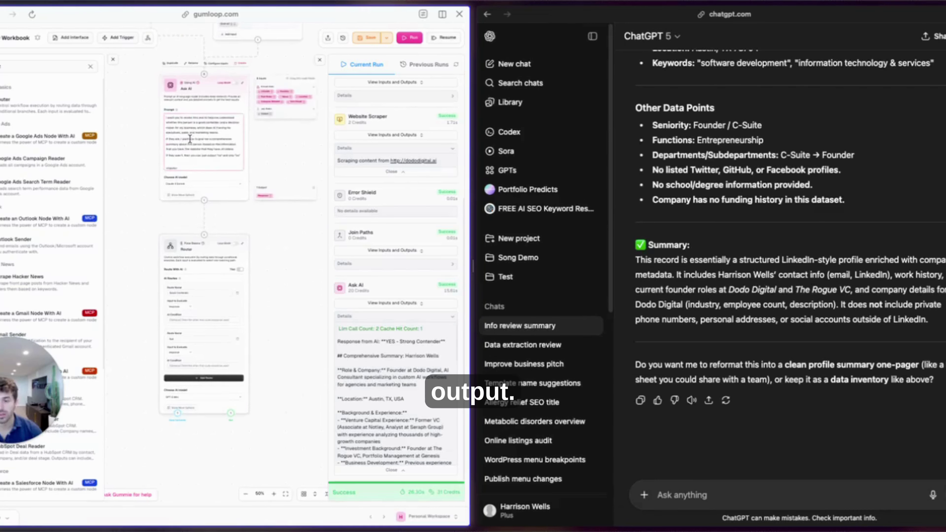
Write AI conditions for the Not and Good Contender routes.
{"action": "scroll", "coordinate": [269, 248], "scroll_direction": "down", "scroll_amount": 5}
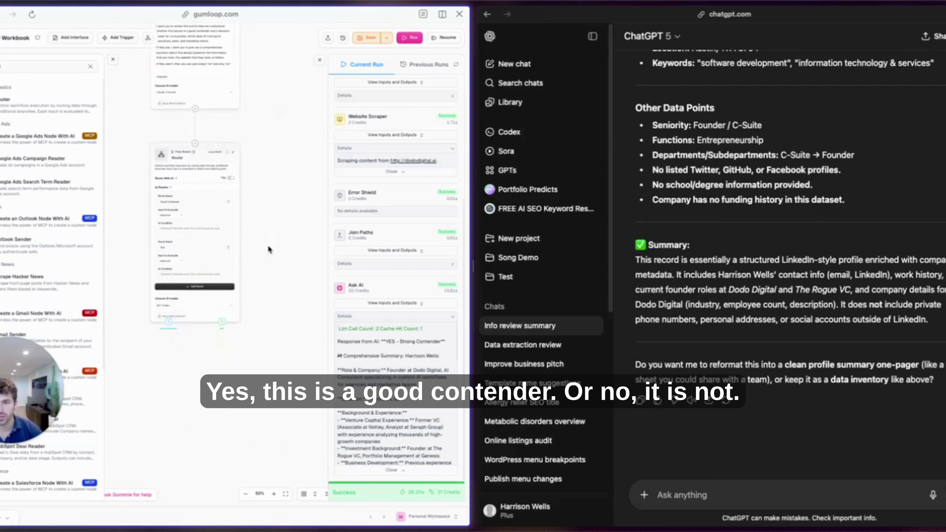
{"action": "scroll", "coordinate": [211, 361], "scroll_direction": "up", "scroll_amount": 5}
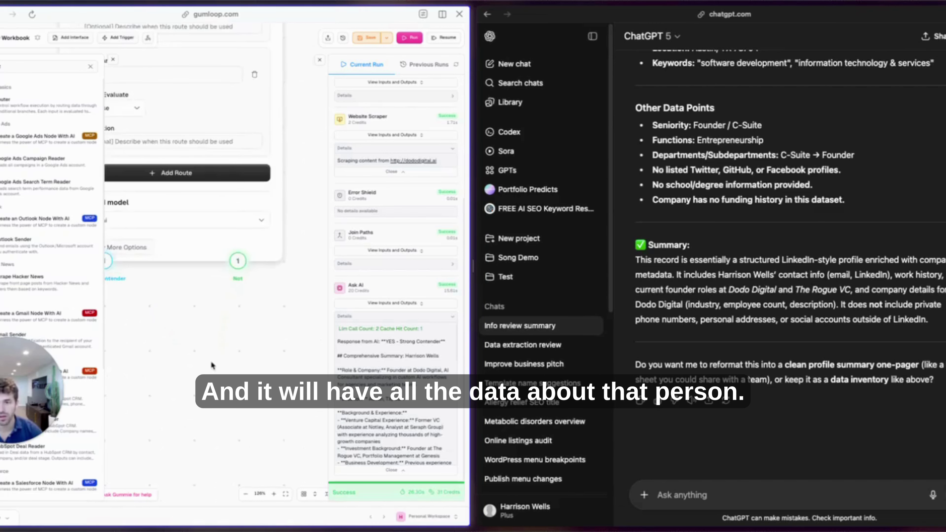
{"action": "scroll", "coordinate": [203, 177], "scroll_direction": "up", "scroll_amount": 3}
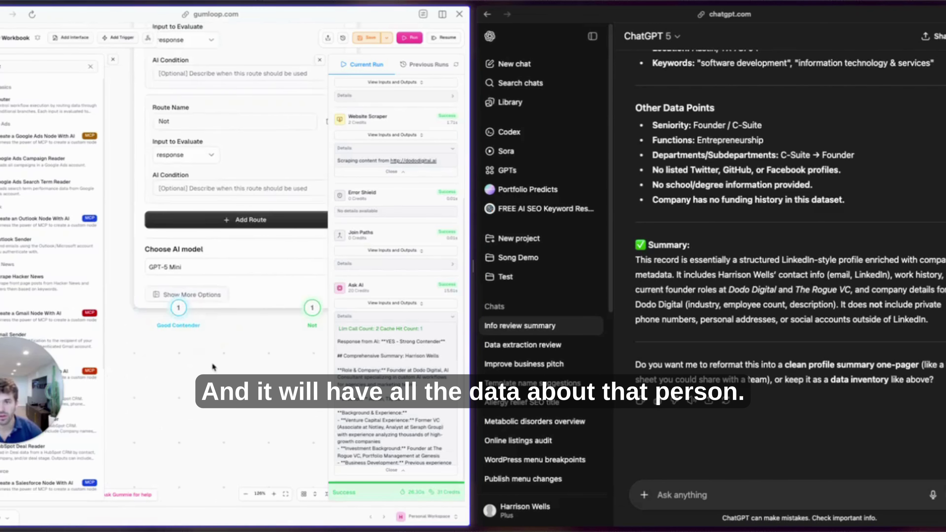
{"action": "left_click", "coordinate": [209, 190]}
{"action": "type", "text": "If they are not a good contender, then move them to not."}
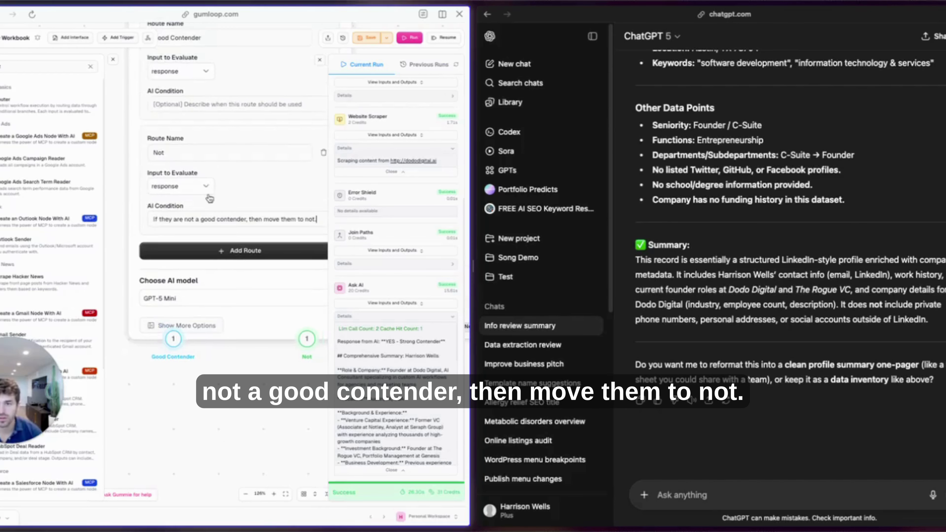
{"action": "left_click", "coordinate": [194, 104]}
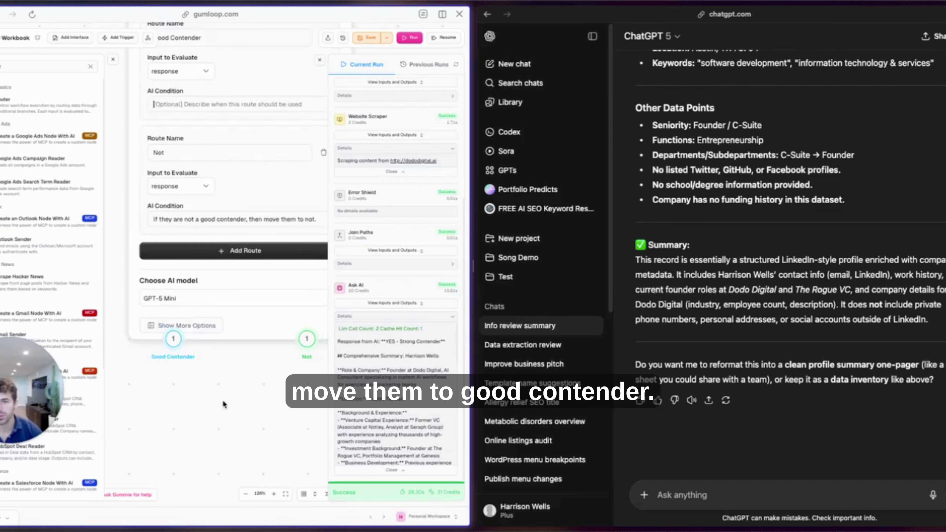
Resume the run so the lead goes down the Good Contender route.
{"action": "scroll", "coordinate": [225, 425], "scroll_direction": "down", "scroll_amount": 5}
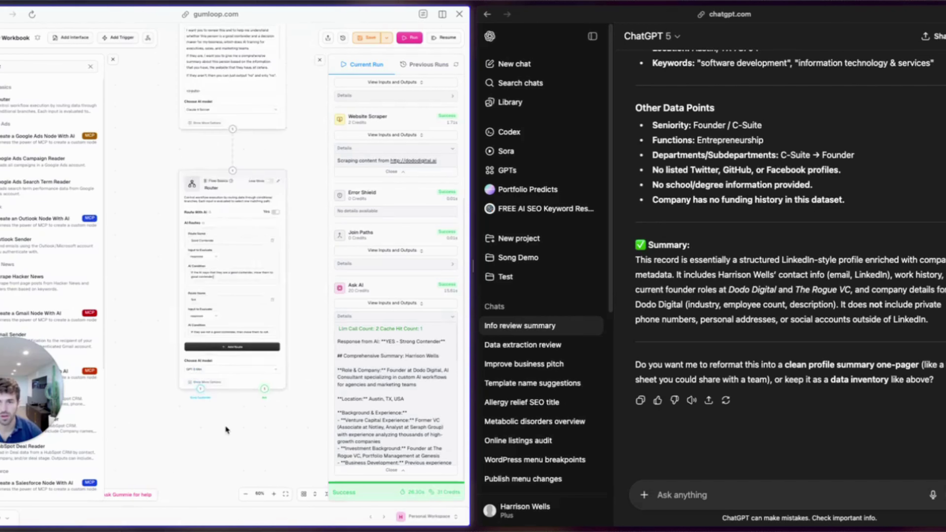
{"action": "left_click", "coordinate": [442, 39]}
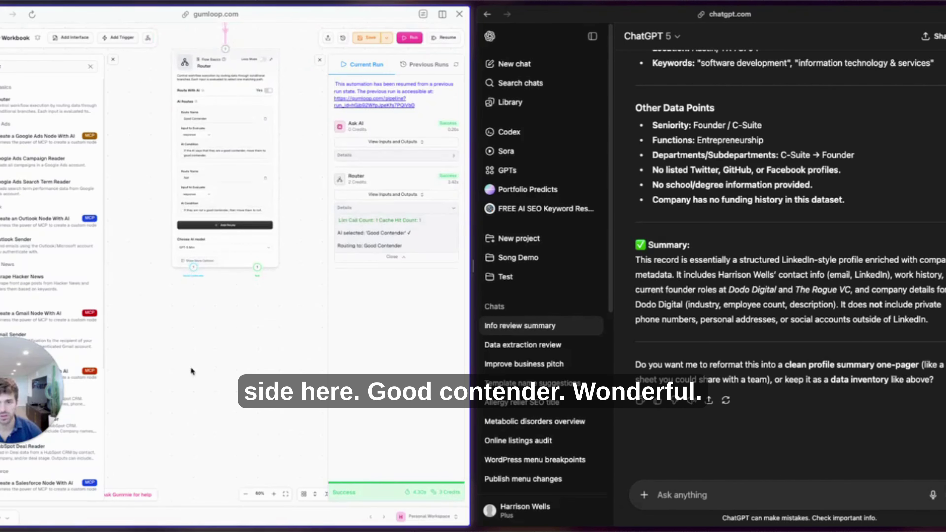
{"action": "scroll", "coordinate": [320, 353], "scroll_direction": "down", "scroll_amount": 2}
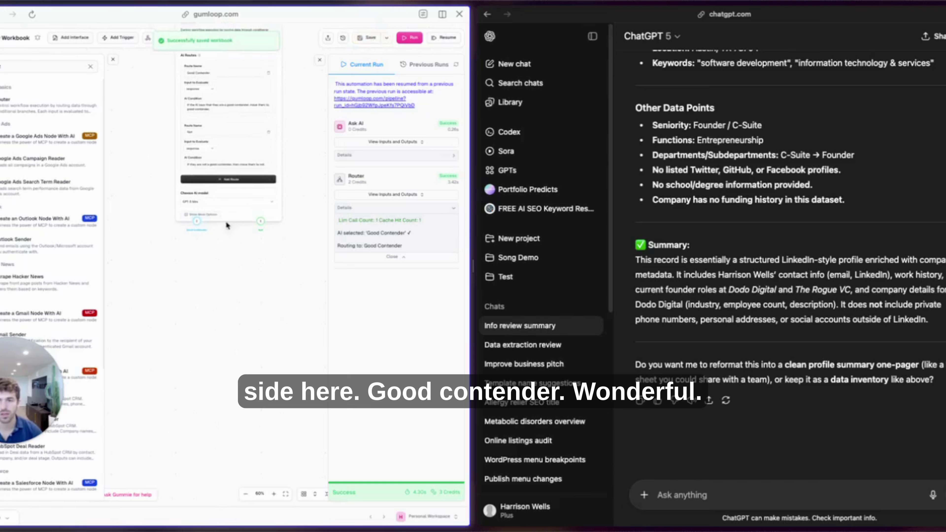
Add an Output node under Good Contender, fed by the router's response.
{"action": "left_click", "coordinate": [91, 66]}
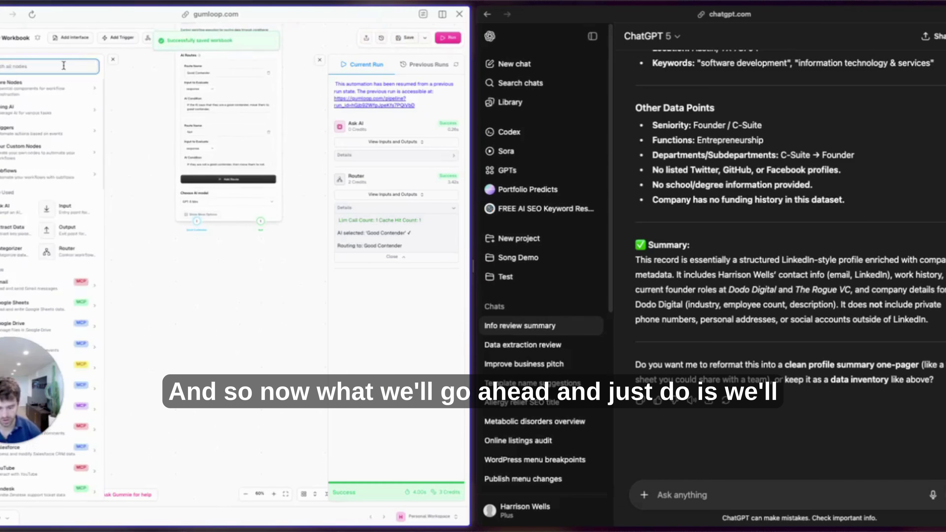
{"action": "left_click_drag", "start_coordinate": [11, 99], "coordinate": [157, 319]}
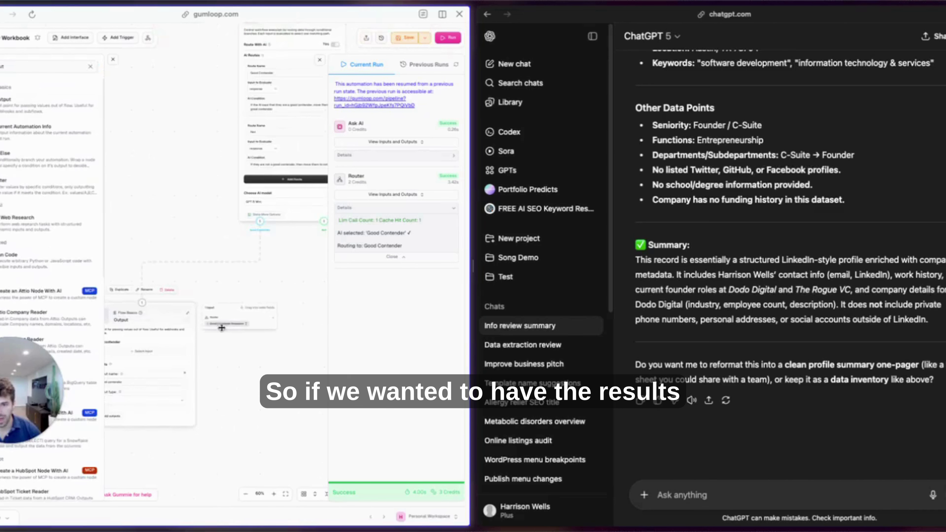
{"action": "left_click_drag", "start_coordinate": [226, 325], "coordinate": [146, 352]}
Save the workbook and drop a new Ask AI node beside the Output node.
{"action": "key", "text": "ctrl+s"}
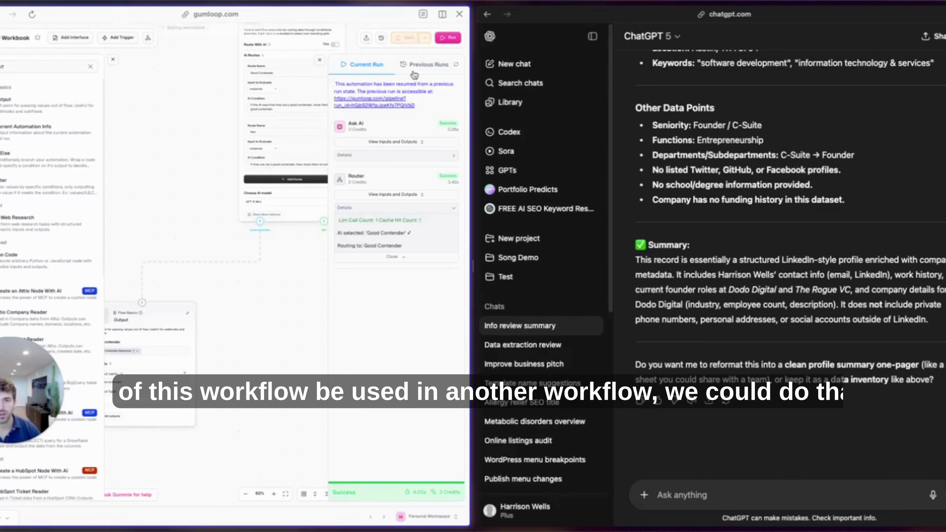
{"action": "left_click", "coordinate": [89, 68]}
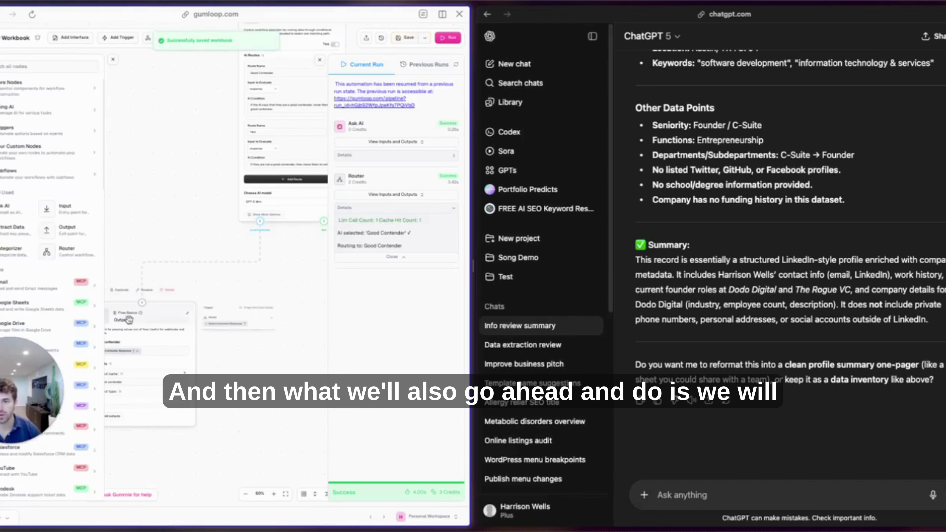
{"action": "left_click_drag", "start_coordinate": [1, 109], "coordinate": [270, 309]}
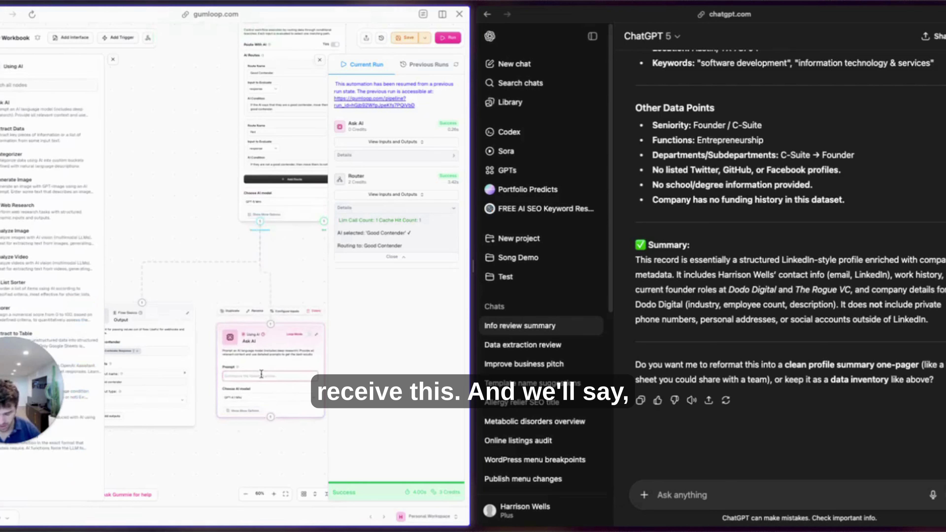
Paste the email-drafting prompt and insert the Good Contender Response as its input.
{"action": "left_click", "coordinate": [261, 373]}
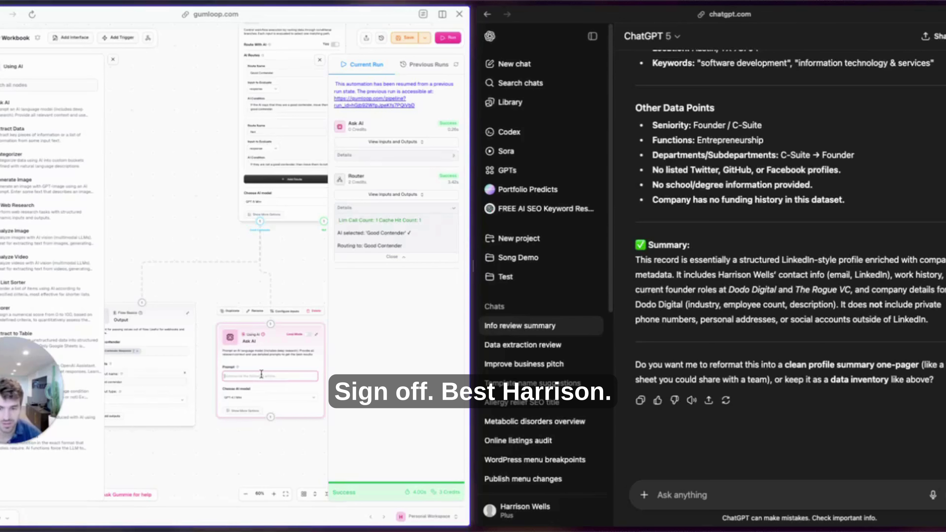
{"action": "key", "text": "ctrl+v"}
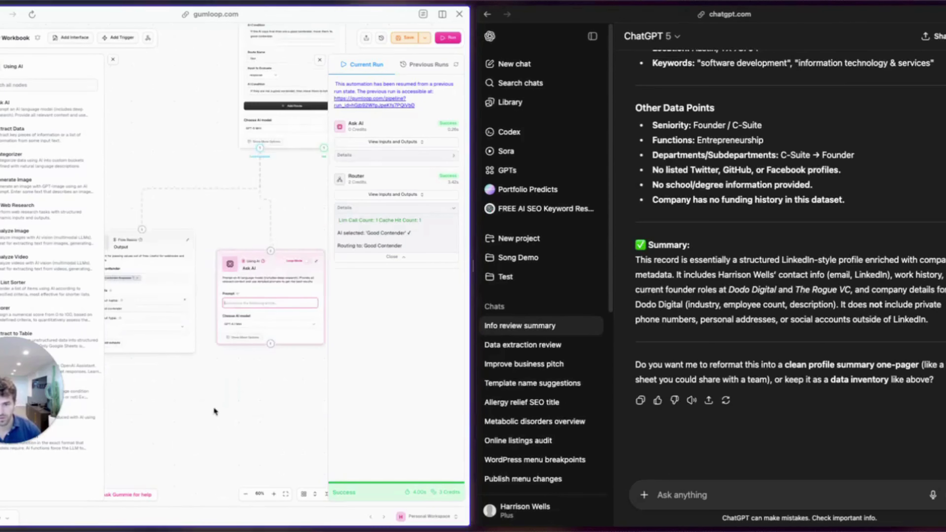
{"action": "key", "text": "Return"}
{"action": "key", "text": "Return"}
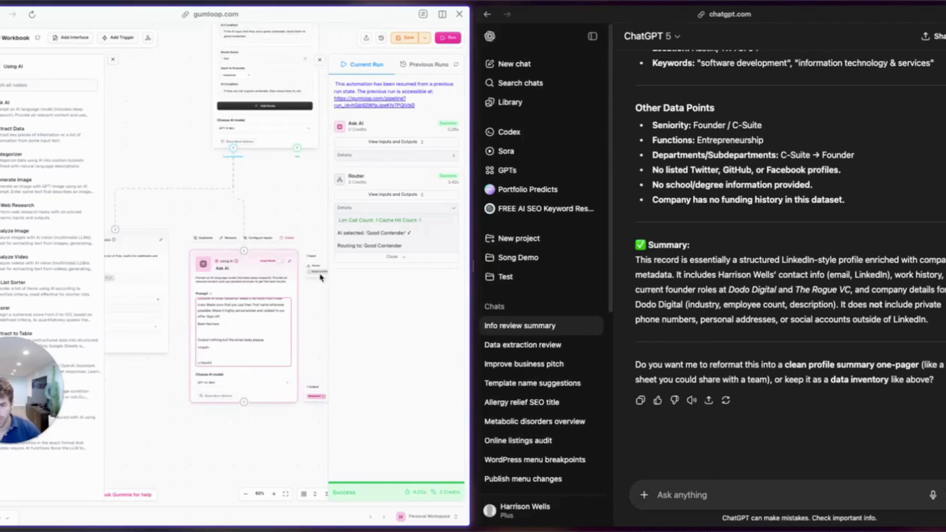
{"action": "left_click", "coordinate": [232, 356]}
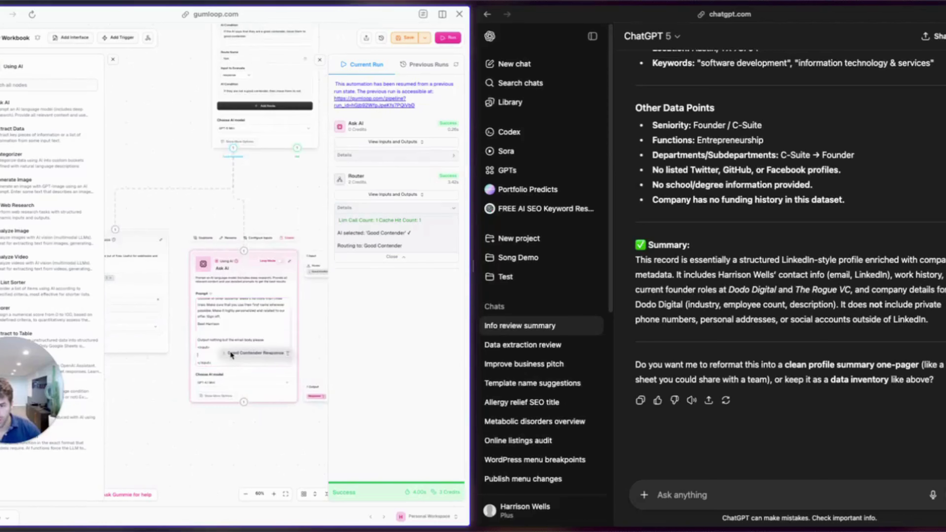
Set the email node's AI model to Claude 4 Sonnet.
{"action": "scroll", "coordinate": [210, 215], "scroll_direction": "right", "scroll_amount": 2}
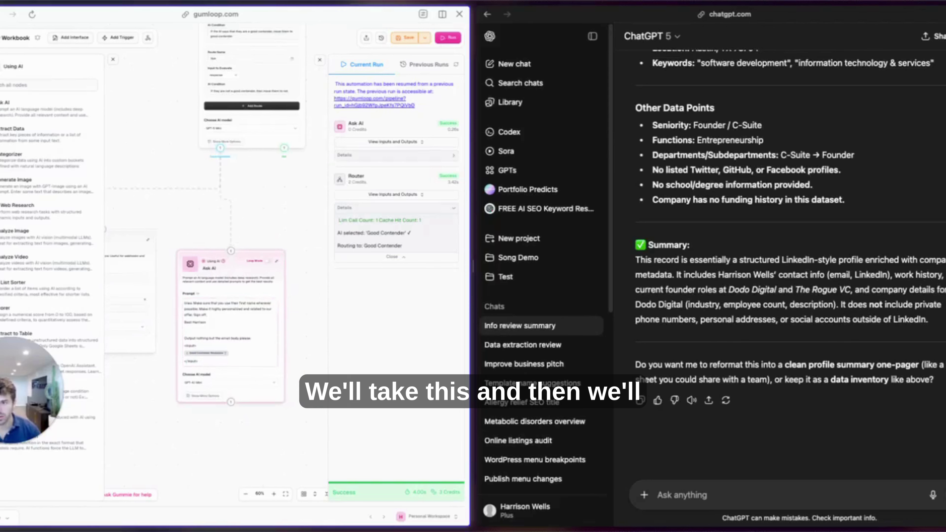
{"action": "scroll", "coordinate": [150, 432], "scroll_direction": "down", "scroll_amount": 3}
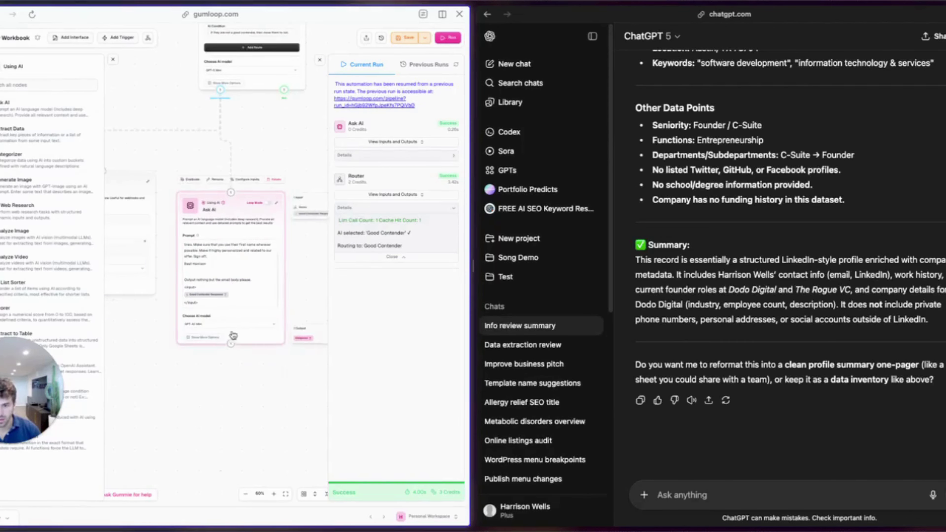
{"action": "left_click", "coordinate": [230, 324]}
{"action": "scroll", "coordinate": [227, 389], "scroll_direction": "down", "scroll_amount": 5}
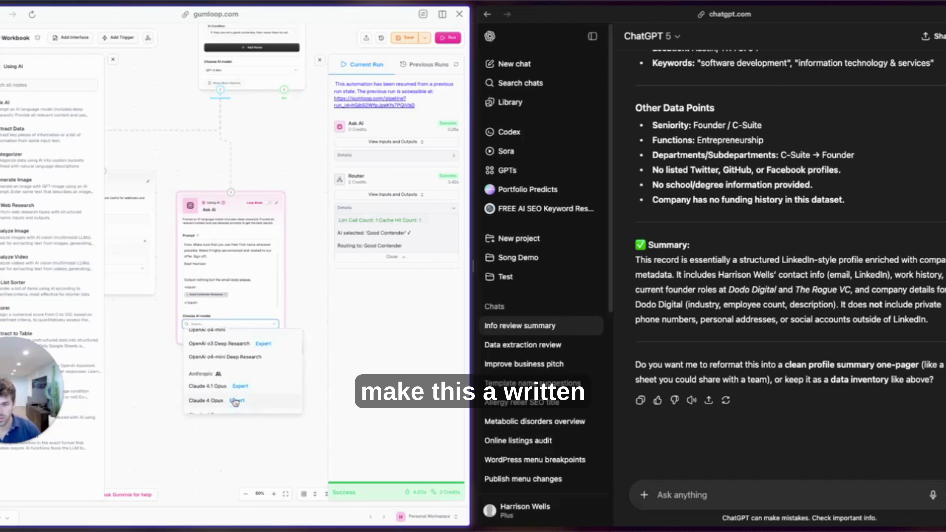
{"action": "left_click", "coordinate": [215, 377]}
{"action": "scroll", "coordinate": [198, 396], "scroll_direction": "down", "scroll_amount": 5}
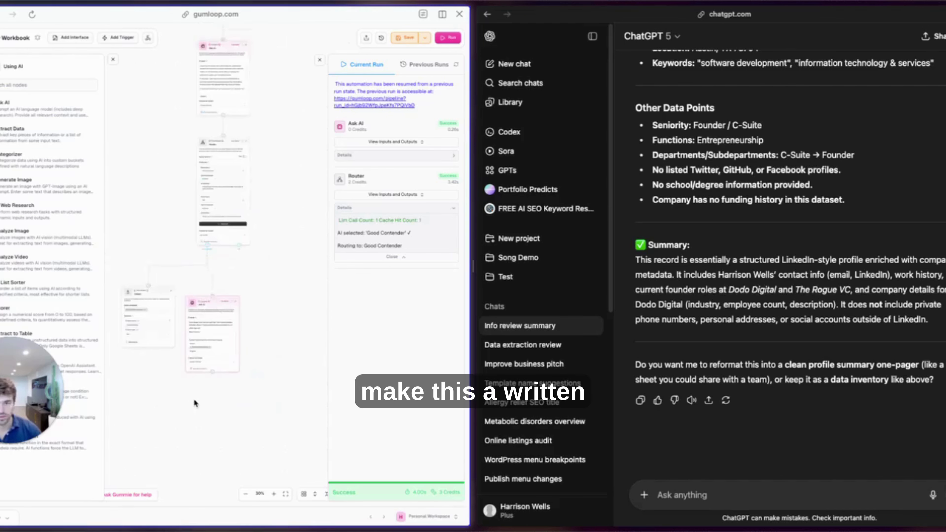
Shift the email node left, add an Ask AI node below, and write a subject-line-only prompt.
{"action": "left_click_drag", "start_coordinate": [195, 287], "coordinate": [166, 281]}
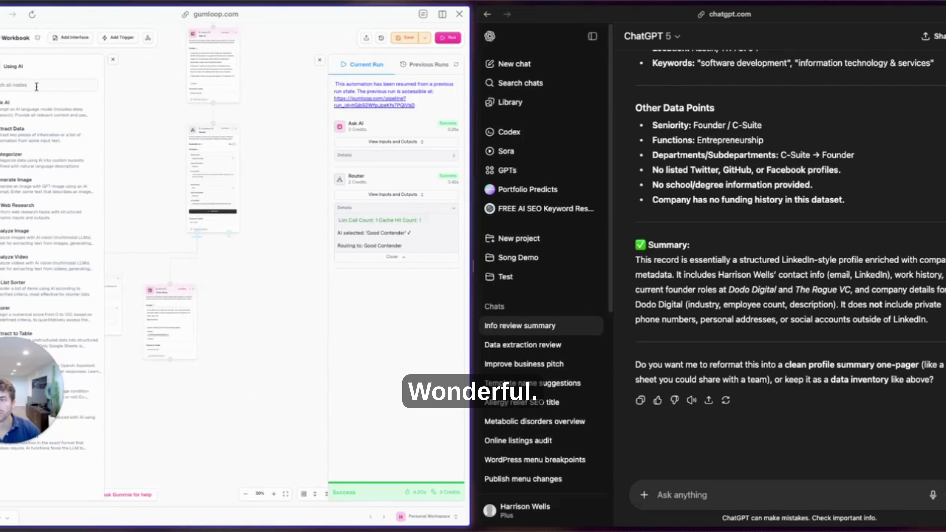
{"action": "left_click_drag", "start_coordinate": [33, 107], "coordinate": [159, 372]}
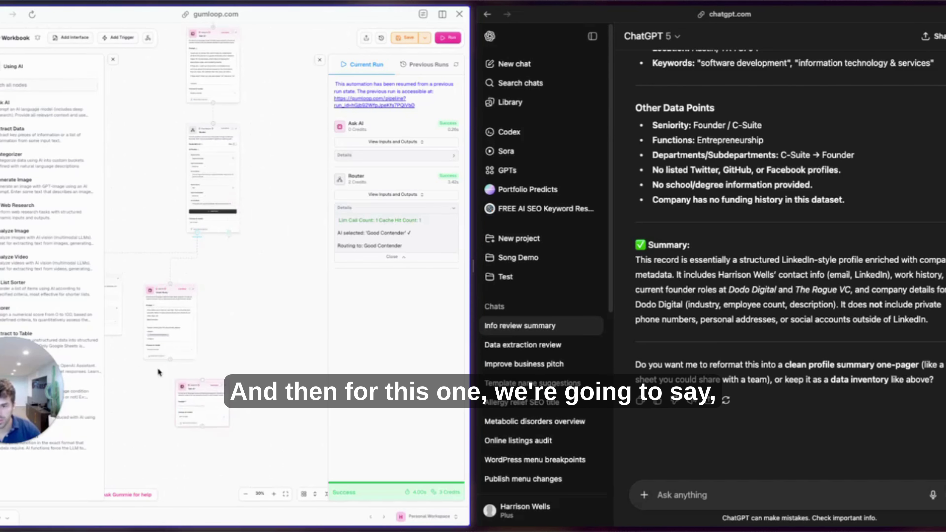
{"action": "left_click", "coordinate": [201, 406]}
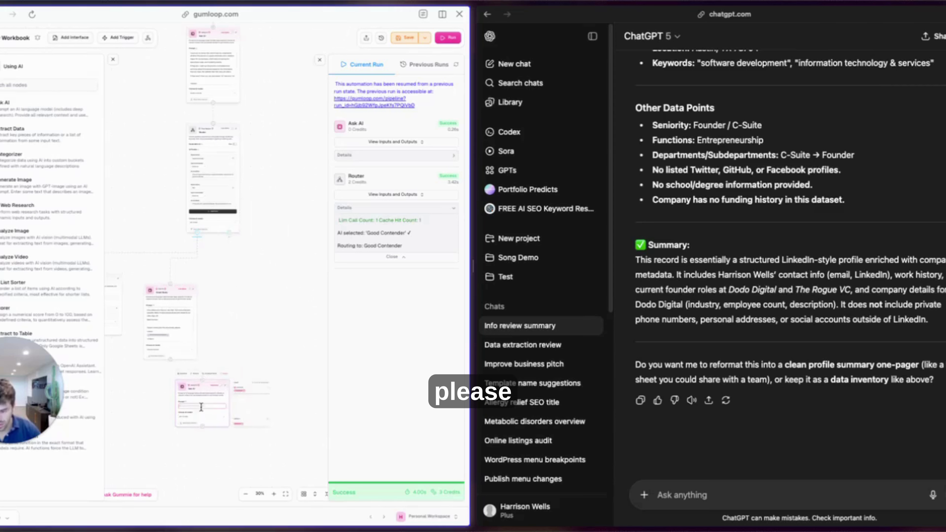
{"action": "scroll", "coordinate": [208, 335], "scroll_direction": "down", "scroll_amount": 1}
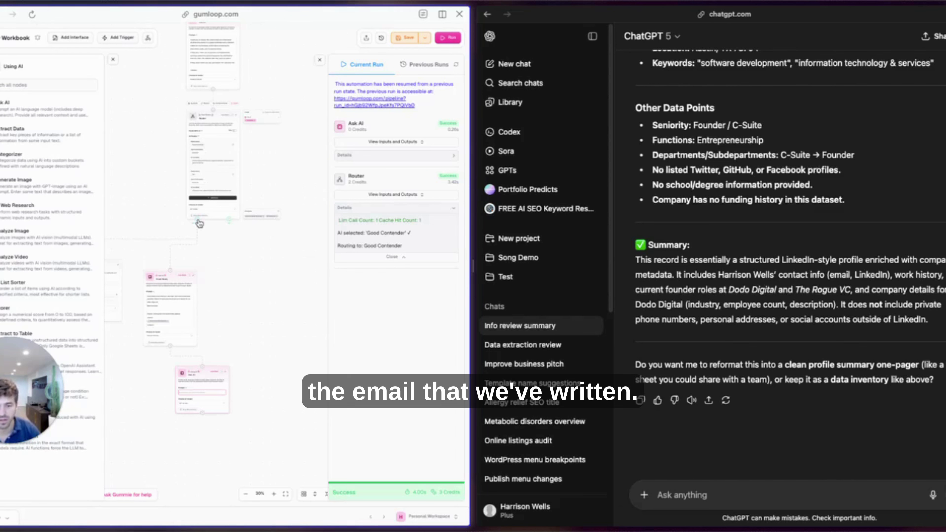
{"action": "left_click", "coordinate": [211, 394]}
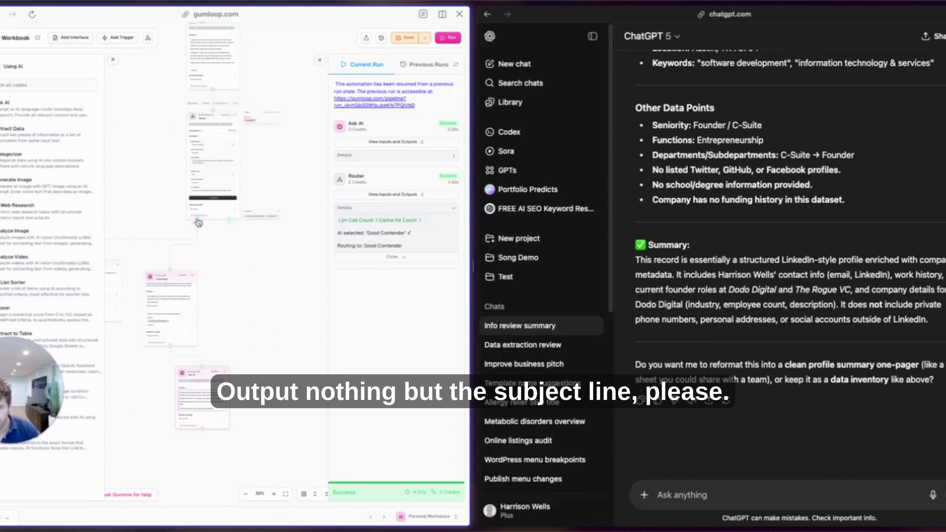
Wrap the email Response in <email body> and Good Contender Response in <context> tags, then save.
{"action": "left_click", "coordinate": [204, 364]}
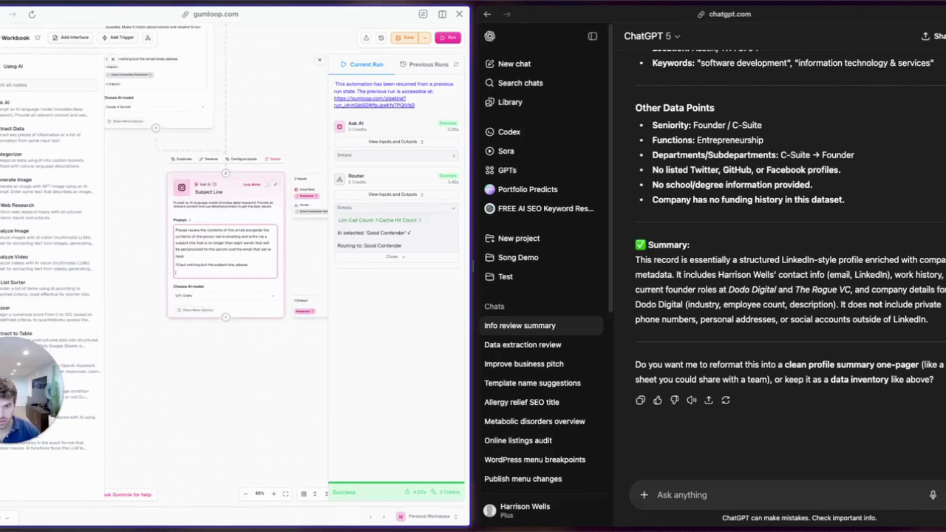
{"action": "left_click_drag", "start_coordinate": [314, 195], "coordinate": [226, 268]}
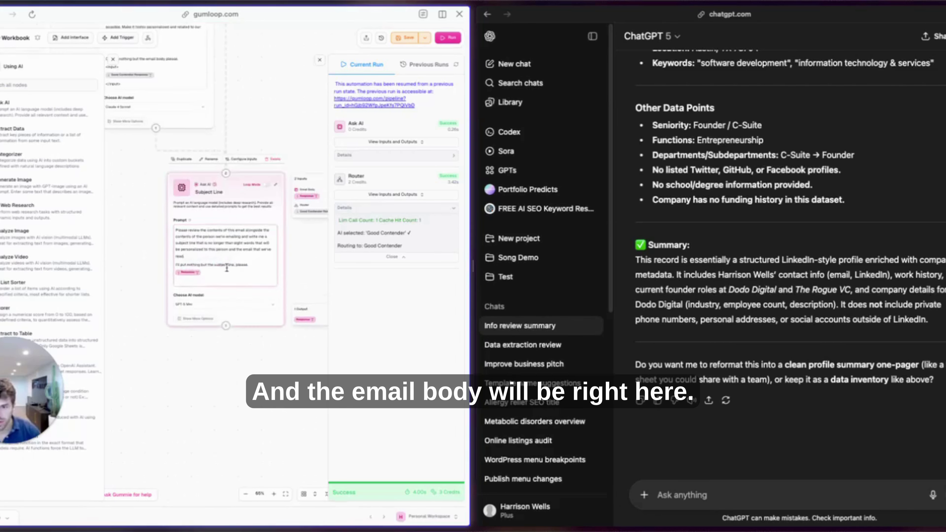
{"action": "type", "text": "<email body>  </email body> <context>  </context>"}
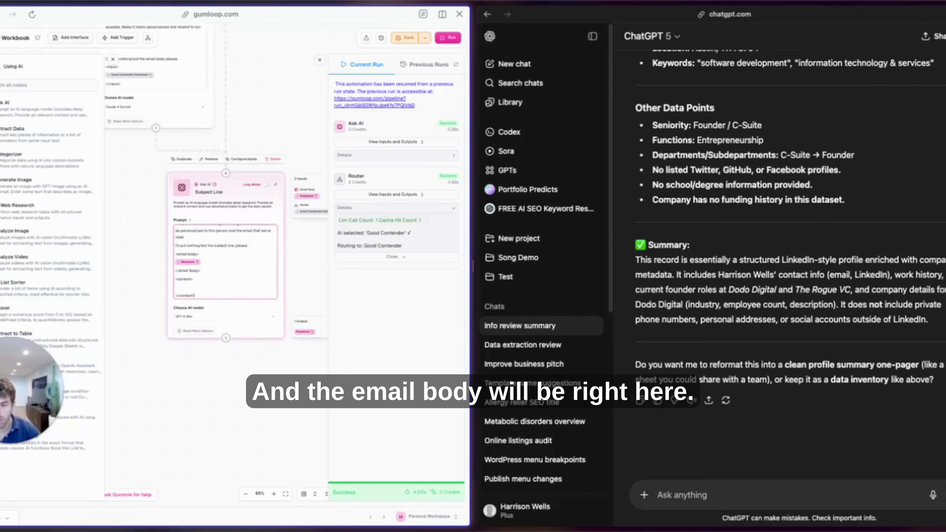
{"action": "left_click_drag", "start_coordinate": [300, 211], "coordinate": [209, 274]}
{"action": "left_click", "coordinate": [209, 257]}
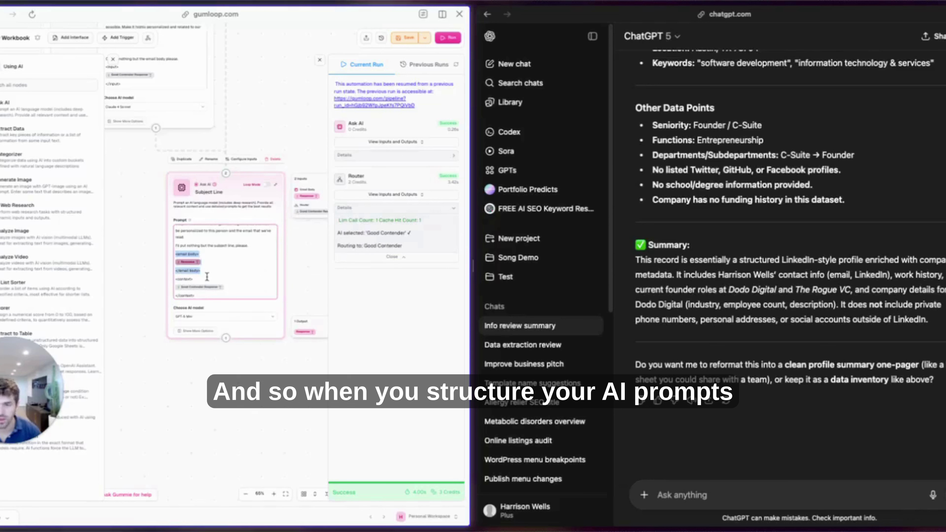
{"action": "left_click", "coordinate": [403, 41]}
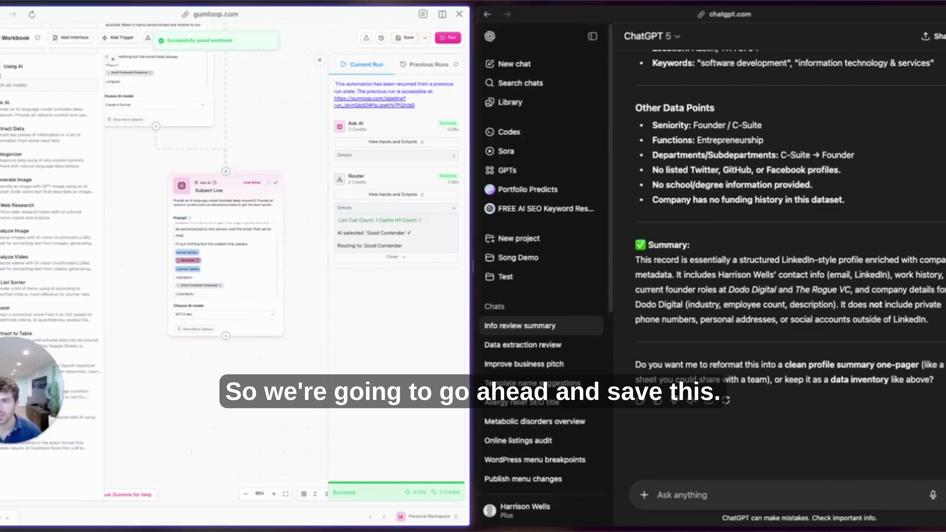
{"action": "left_click", "coordinate": [1, 72]}
Add a Gmail Sender node found via 'gmail' below the Subject Line step.
{"action": "left_click", "coordinate": [4, 67]}
{"action": "type", "text": "gma"}
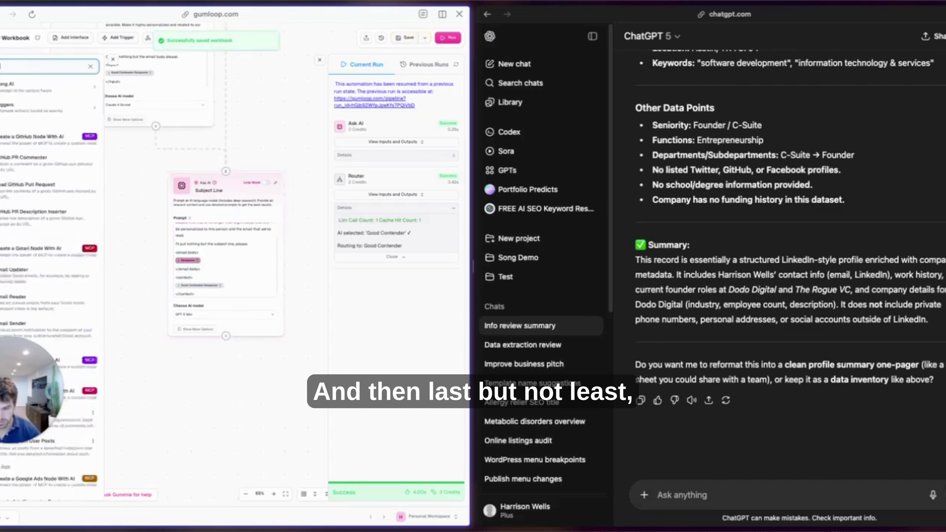
{"action": "type", "text": "il"}
{"action": "left_click", "coordinate": [30, 175]}
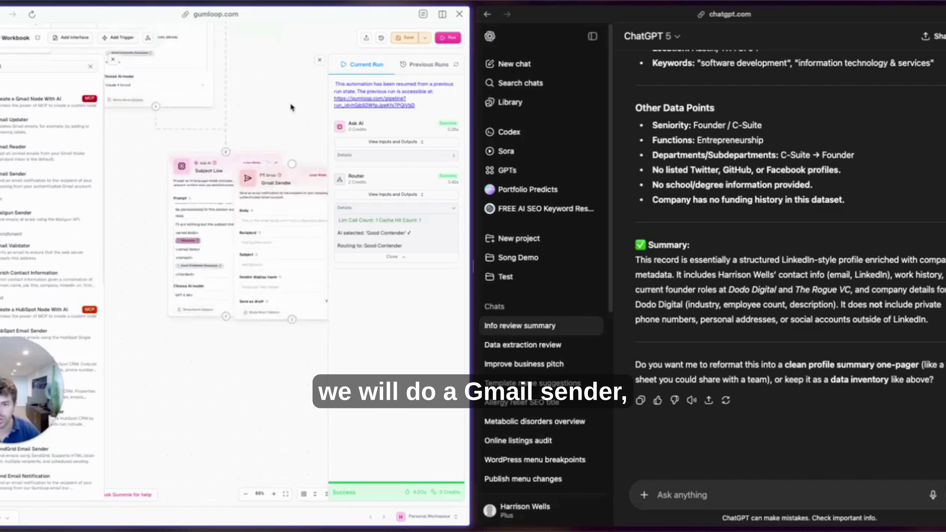
{"action": "scroll", "coordinate": [292, 108], "scroll_direction": "down", "scroll_amount": 3}
{"action": "left_click_drag", "start_coordinate": [292, 108], "coordinate": [187, 294]}
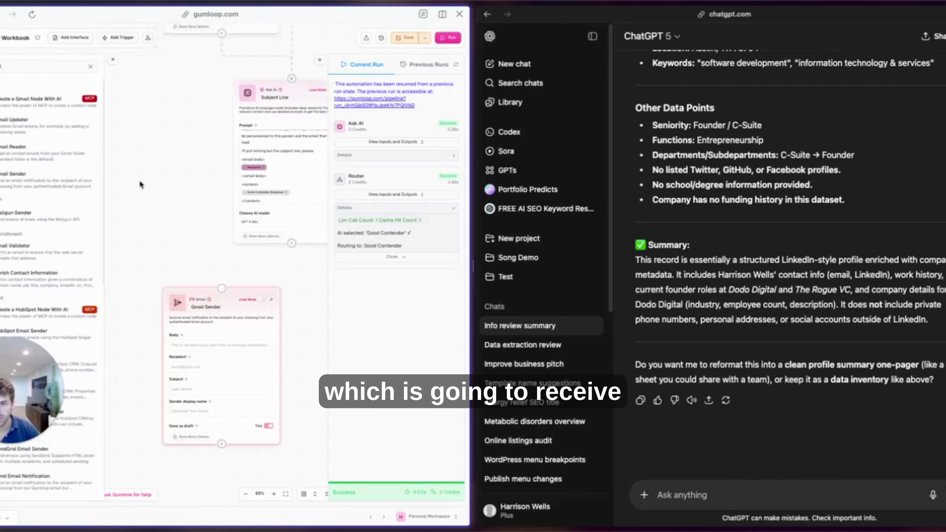
Connect both Ask AI steps, mapping the subject Response to Subject and email Response to Body.
{"action": "left_click_drag", "start_coordinate": [292, 243], "coordinate": [229, 304]}
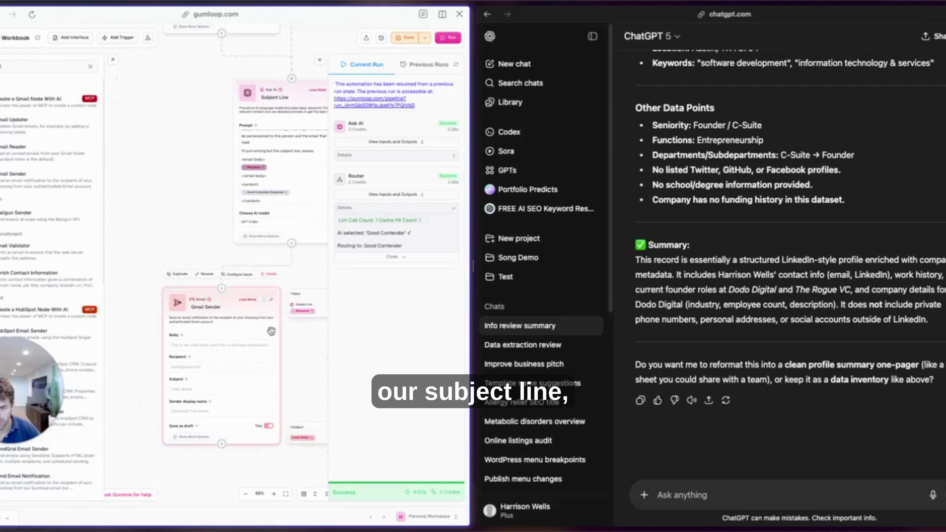
{"action": "left_click_drag", "start_coordinate": [302, 311], "coordinate": [184, 389]}
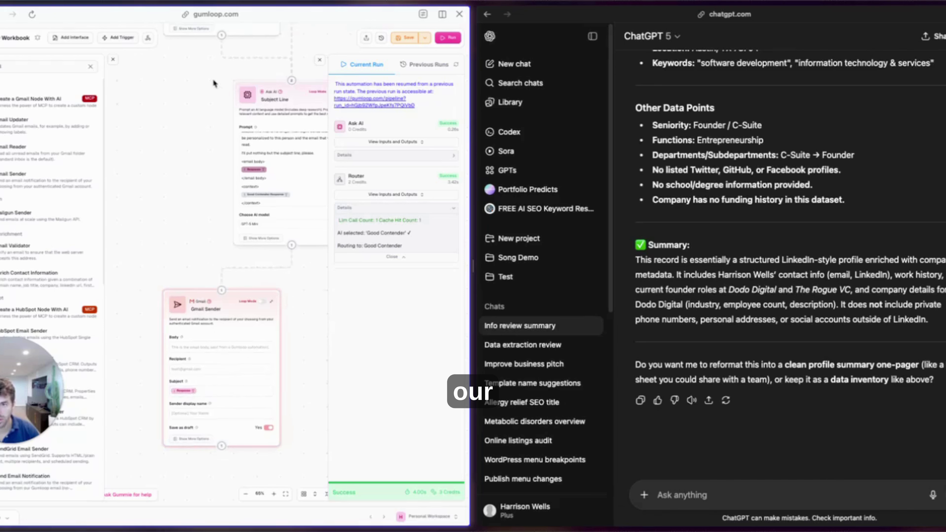
{"action": "left_click_drag", "start_coordinate": [222, 35], "coordinate": [228, 293]}
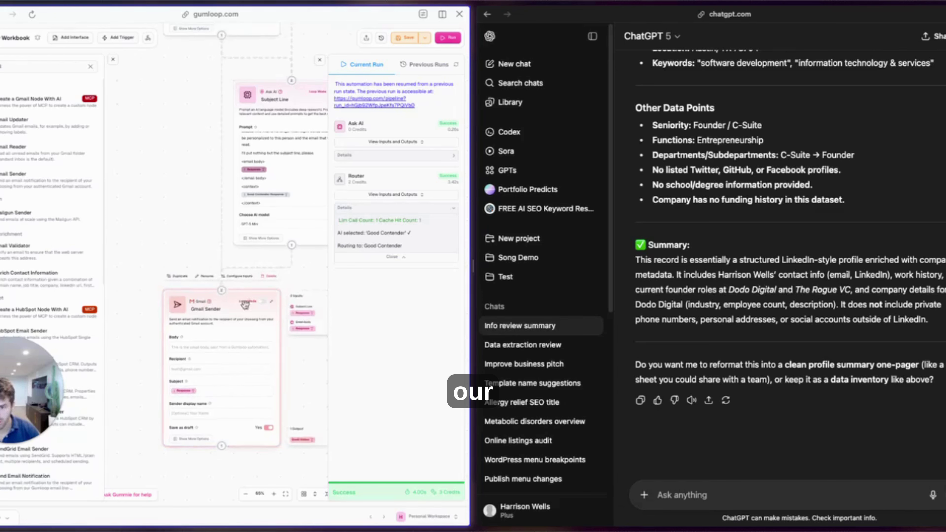
{"action": "left_click_drag", "start_coordinate": [208, 349], "coordinate": [208, 348]}
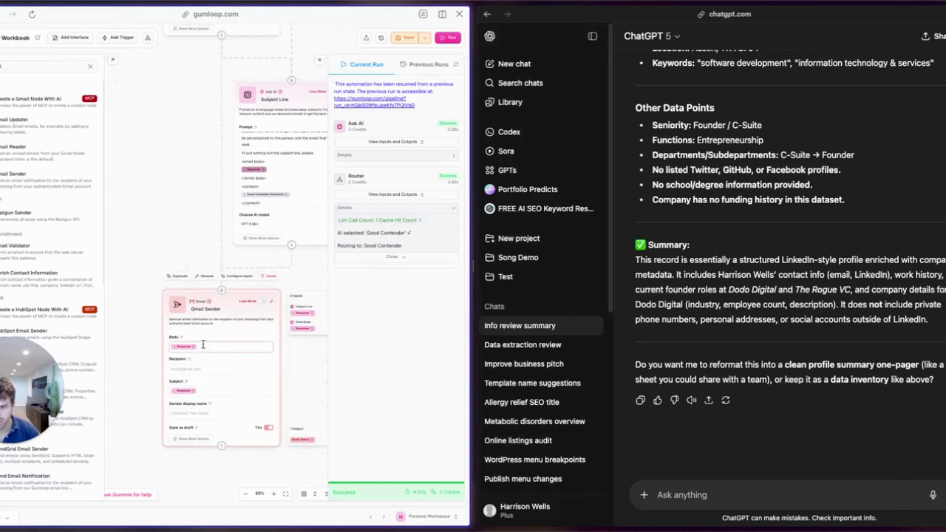
{"action": "scroll", "coordinate": [193, 141], "scroll_direction": "down", "scroll_amount": 5}
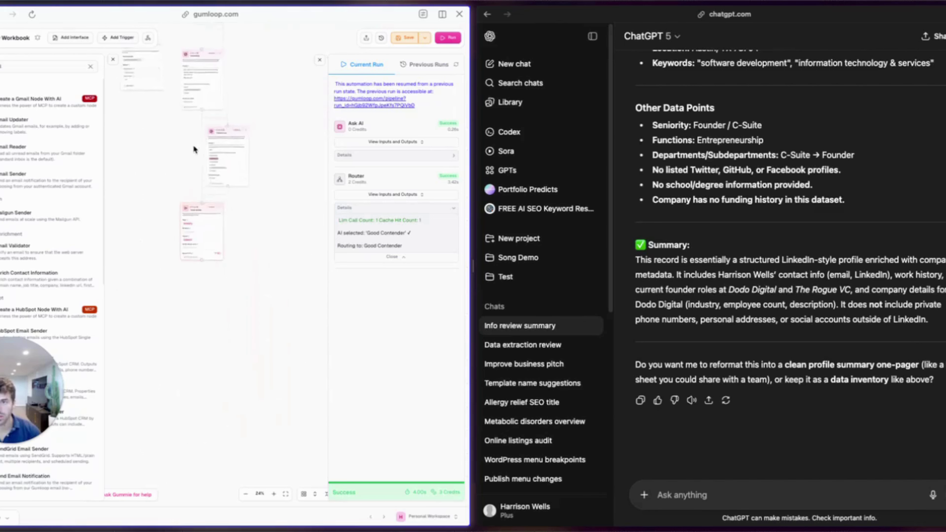
{"action": "scroll", "coordinate": [265, 156], "scroll_direction": "up", "scroll_amount": 5}
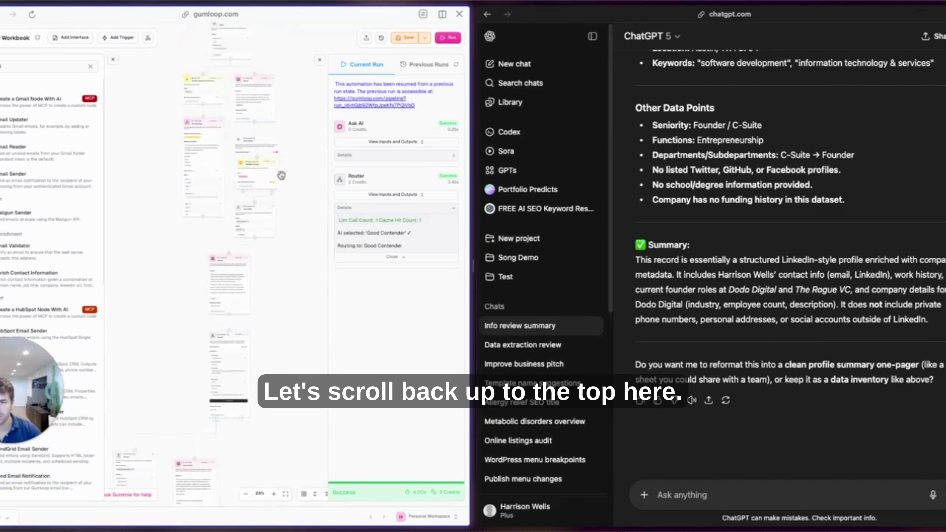
{"action": "scroll", "coordinate": [284, 253], "scroll_direction": "down", "scroll_amount": 3}
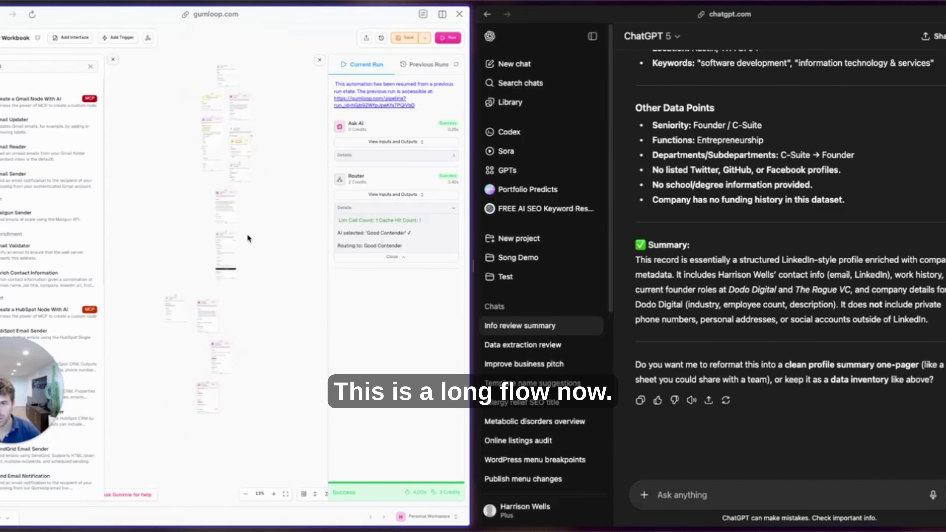
{"action": "left_click", "coordinate": [213, 142]}
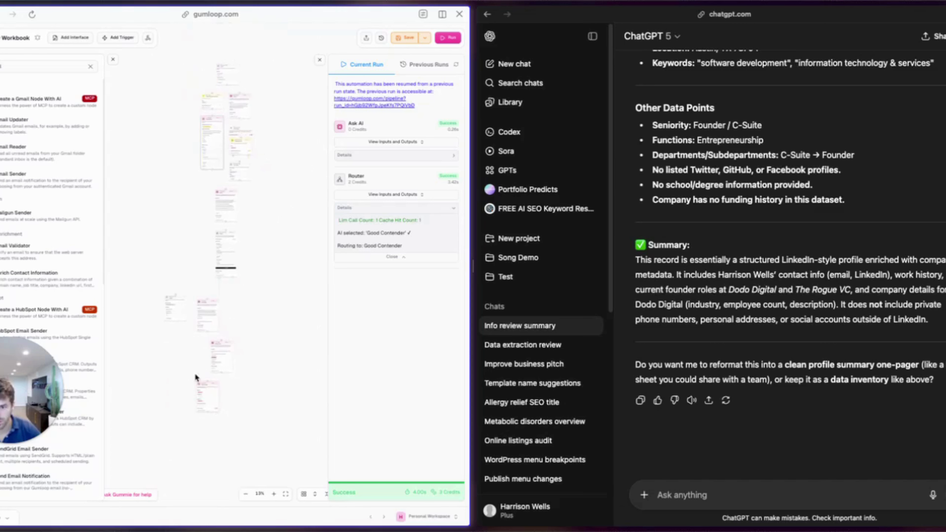
{"action": "scroll", "coordinate": [191, 378], "scroll_direction": "up", "scroll_amount": 3}
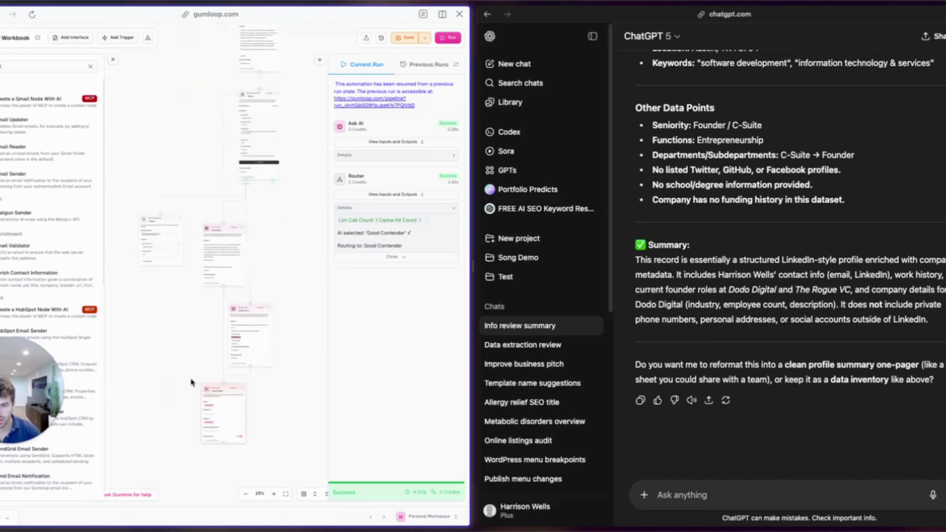
{"action": "scroll", "coordinate": [176, 416], "scroll_direction": "up", "scroll_amount": 5}
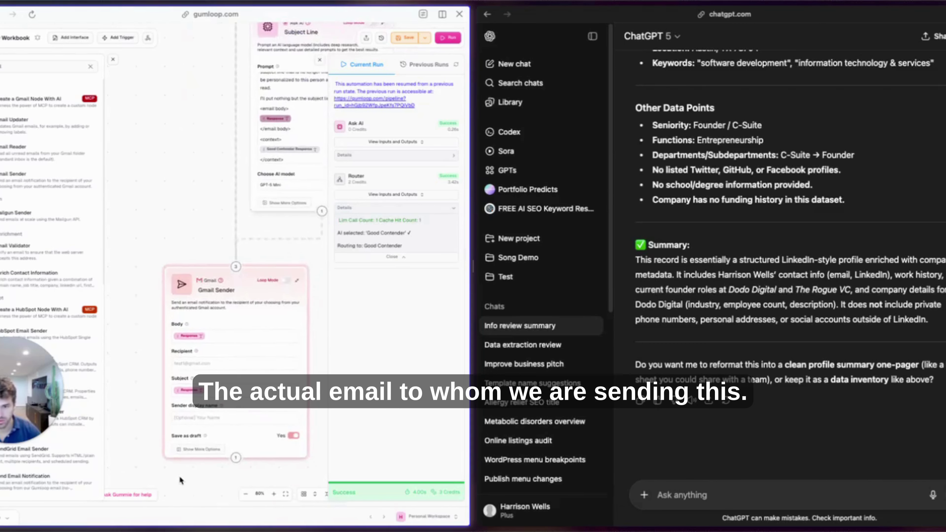
Set the Gmail Sender recipient to the lead's Email and the display name to the sender's name and company.
{"action": "left_click", "coordinate": [267, 322]}
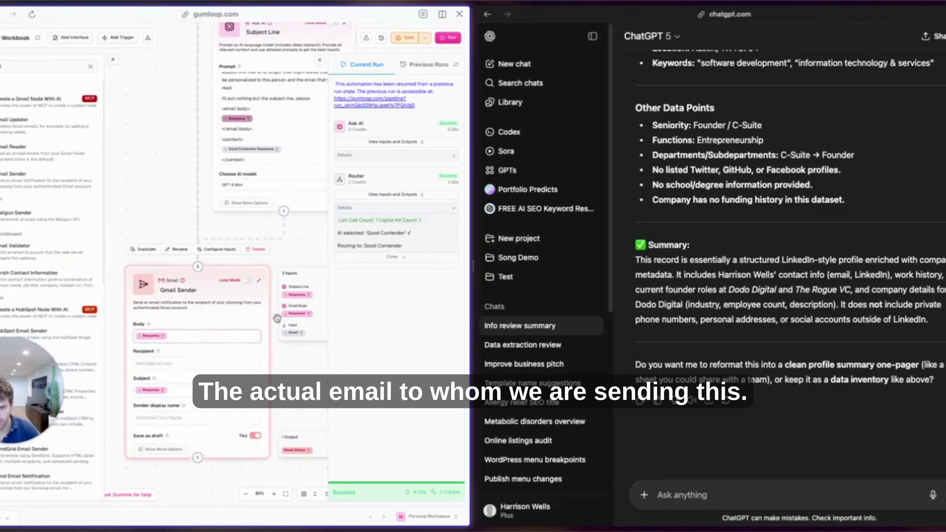
{"action": "left_click_drag", "start_coordinate": [291, 333], "coordinate": [153, 363]}
{"action": "left_click", "coordinate": [171, 418]}
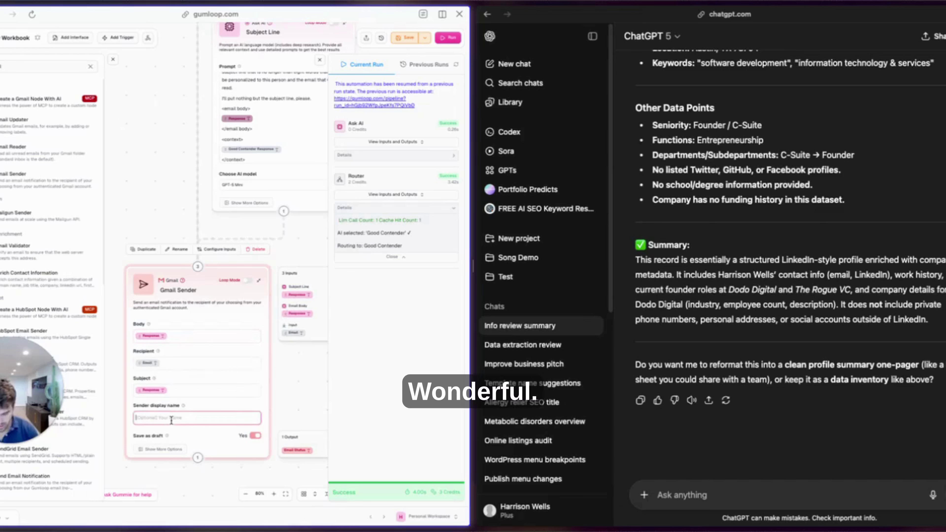
{"action": "type", "text": "Harrison"}
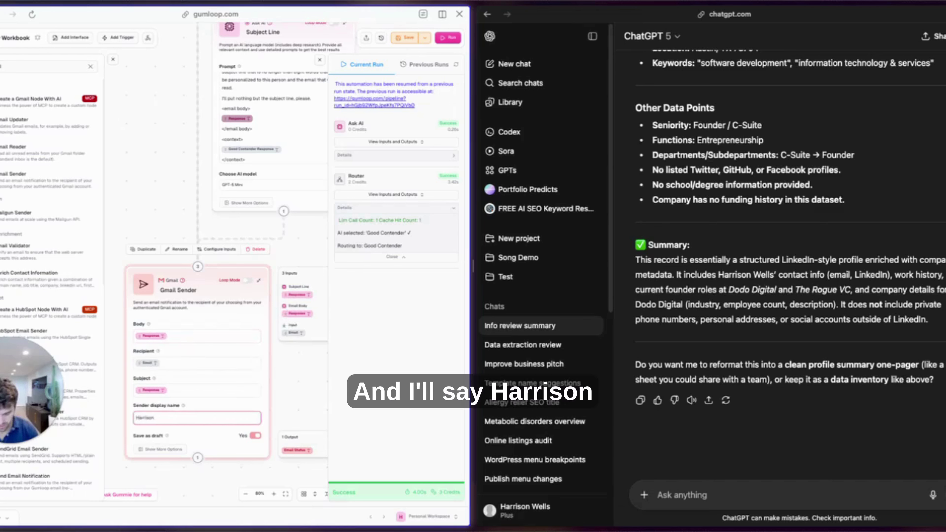
{"action": "type", "text": " @ Dodo"}
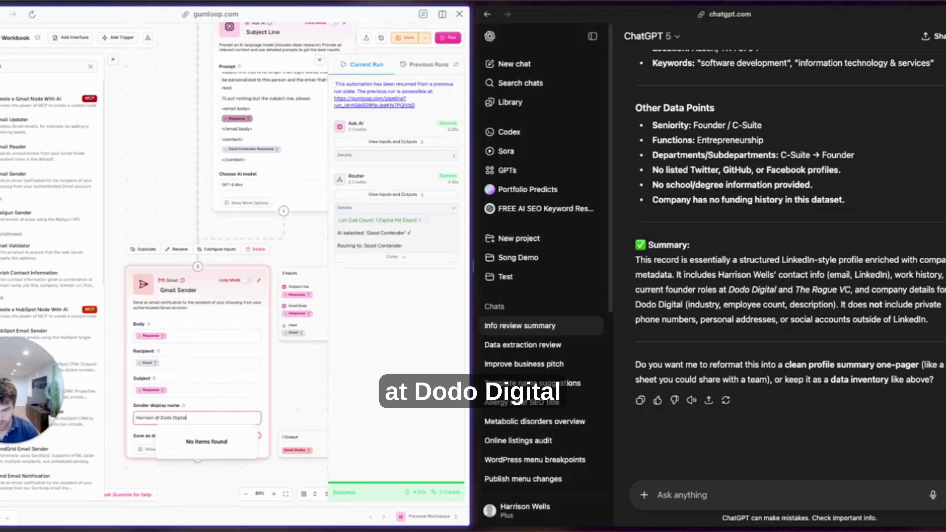
{"action": "type", "text": " Digital"}
{"action": "key", "text": "Escape"}
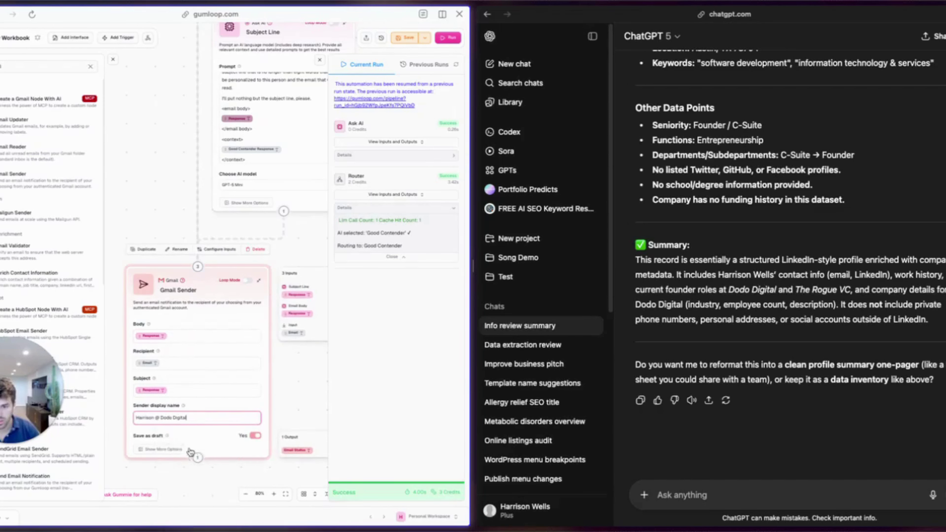
Save the workbook with Save as draft left on.
{"action": "key", "text": "ctrl+s"}
{"action": "left_click", "coordinate": [316, 295]}
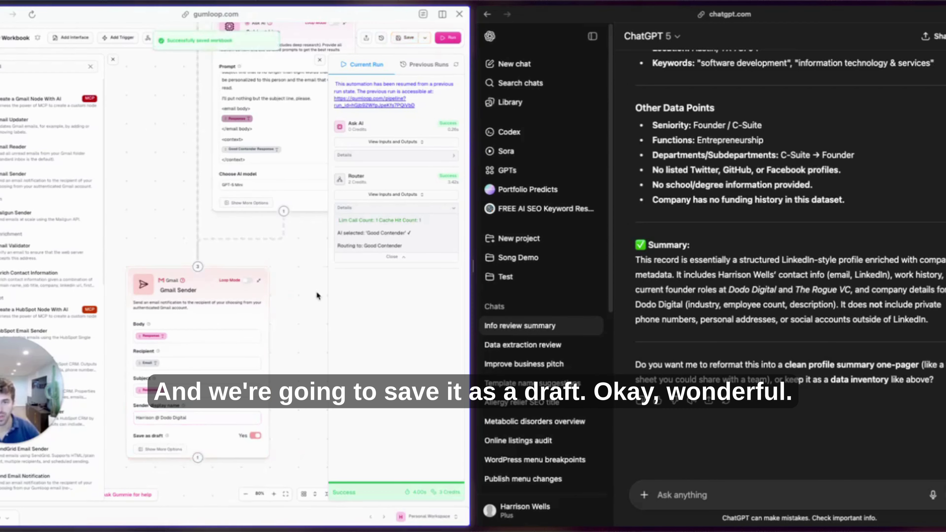
{"action": "scroll", "coordinate": [316, 292], "scroll_direction": "down", "scroll_amount": 10}
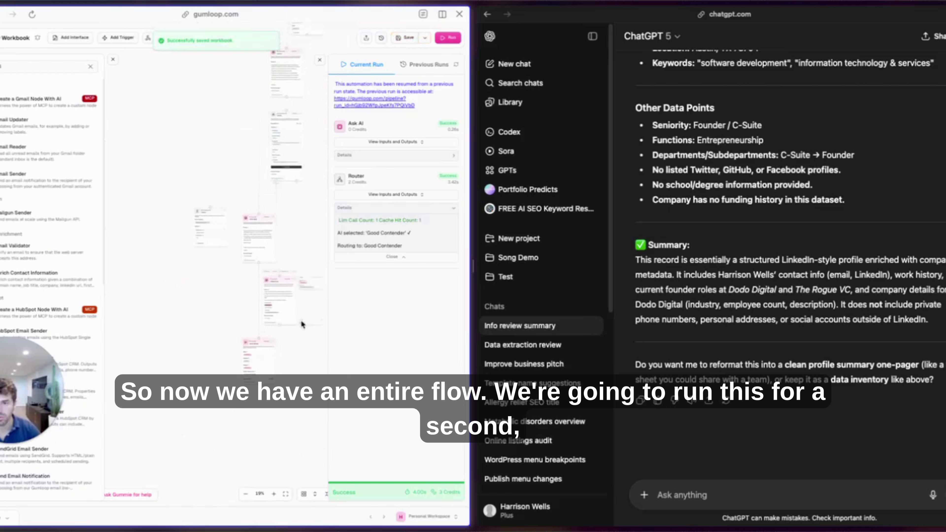
{"action": "scroll", "coordinate": [292, 206], "scroll_direction": "up", "scroll_amount": 5}
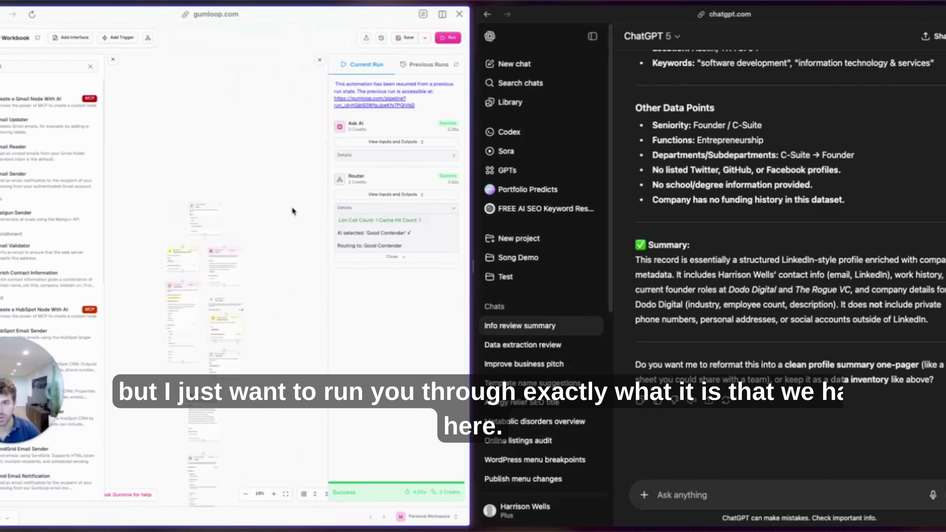
{"action": "scroll", "coordinate": [253, 210], "scroll_direction": "up", "scroll_amount": 2}
{"action": "scroll", "coordinate": [252, 208], "scroll_direction": "down", "scroll_amount": 3}
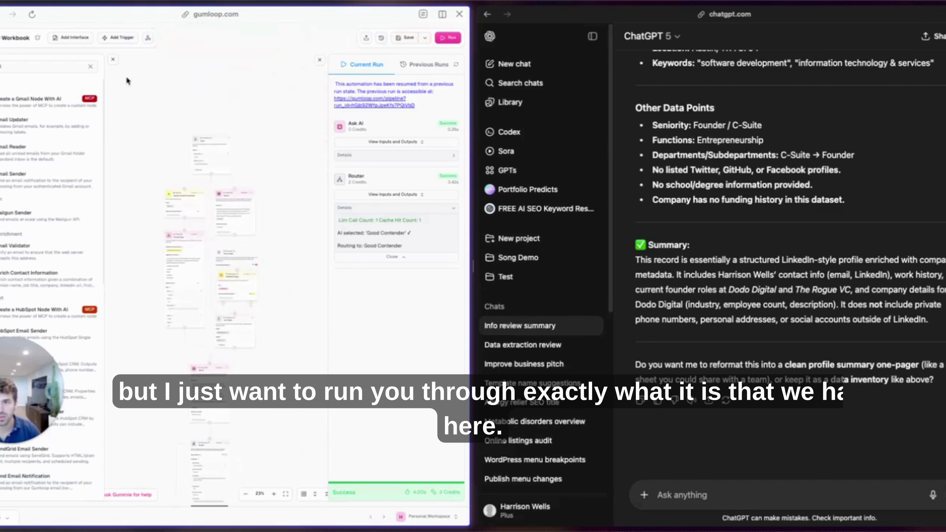
{"action": "left_click", "coordinate": [116, 61]}
{"action": "left_click", "coordinate": [320, 60]}
{"action": "scroll", "coordinate": [269, 144], "scroll_direction": "up", "scroll_amount": 5}
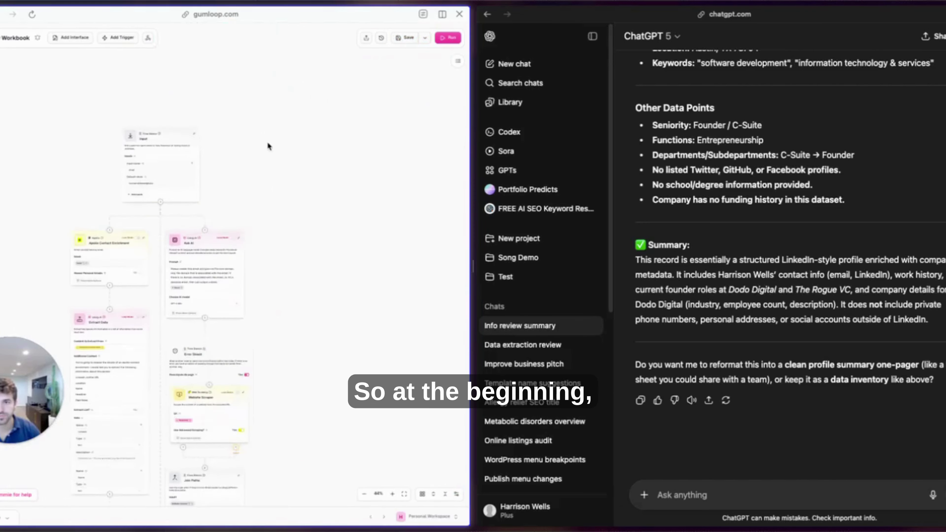
{"action": "scroll", "coordinate": [268, 145], "scroll_direction": "up", "scroll_amount": 4}
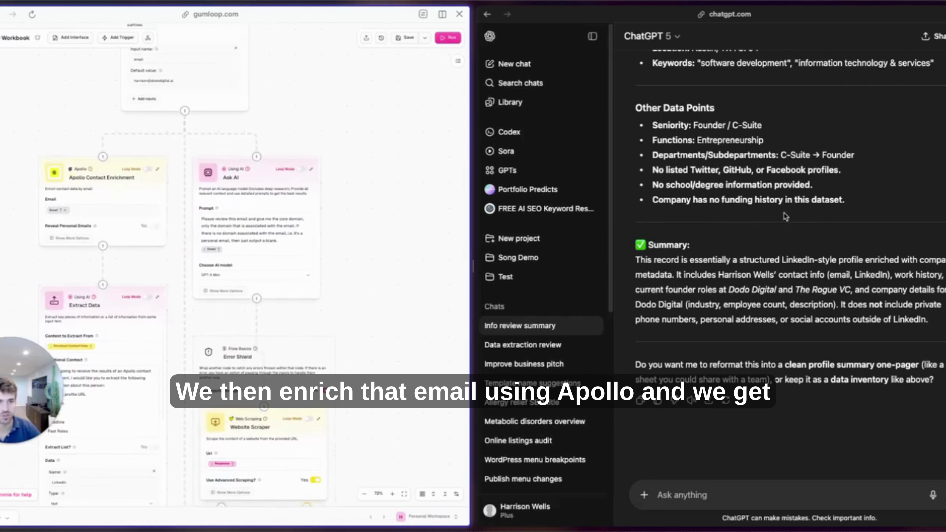
{"action": "scroll", "coordinate": [786, 216], "scroll_direction": "up", "scroll_amount": 10}
{"action": "scroll", "coordinate": [786, 216], "scroll_direction": "up", "scroll_amount": 1}
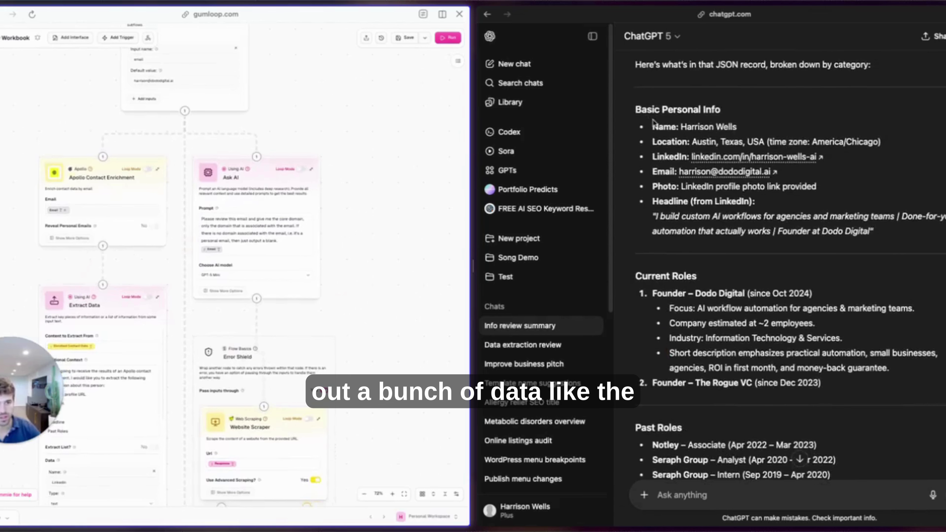
{"action": "left_click_drag", "start_coordinate": [654, 123], "coordinate": [873, 233]}
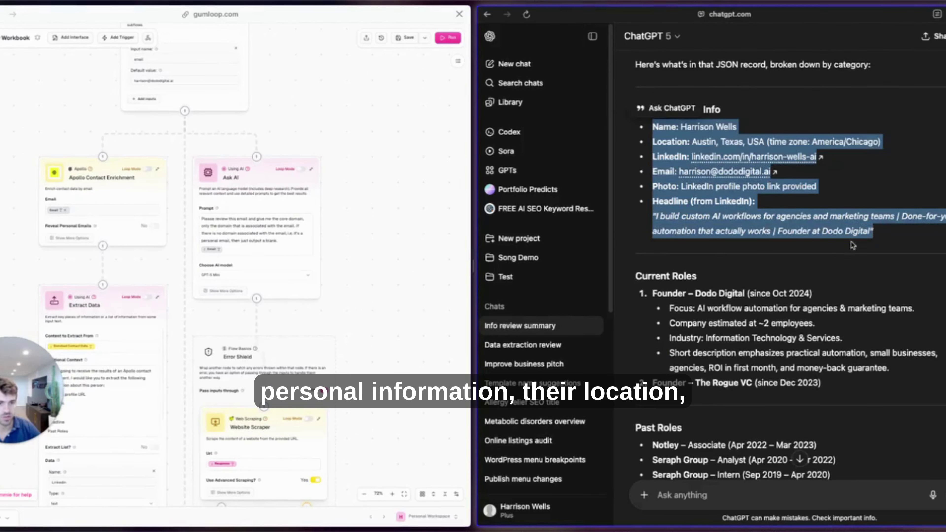
{"action": "scroll", "coordinate": [753, 227], "scroll_direction": "down", "scroll_amount": 2}
{"action": "left_click_drag", "start_coordinate": [658, 235], "coordinate": [822, 325]}
{"action": "scroll", "coordinate": [858, 321], "scroll_direction": "down", "scroll_amount": 3}
{"action": "left_click_drag", "start_coordinate": [660, 278], "coordinate": [871, 322]}
{"action": "scroll", "coordinate": [694, 298], "scroll_direction": "down", "scroll_amount": 3}
{"action": "left_click_drag", "start_coordinate": [658, 287], "coordinate": [805, 394]}
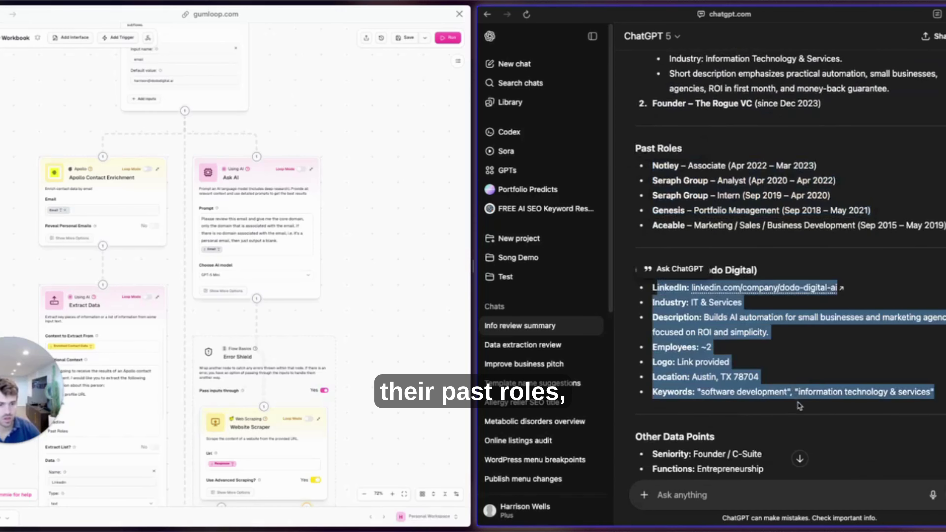
{"action": "scroll", "coordinate": [748, 295], "scroll_direction": "down", "scroll_amount": 5}
{"action": "scroll", "coordinate": [710, 280], "scroll_direction": "down", "scroll_amount": 2}
{"action": "left_click_drag", "start_coordinate": [652, 186], "coordinate": [844, 262]}
{"action": "scroll", "coordinate": [383, 327], "scroll_direction": "down", "scroll_amount": 2}
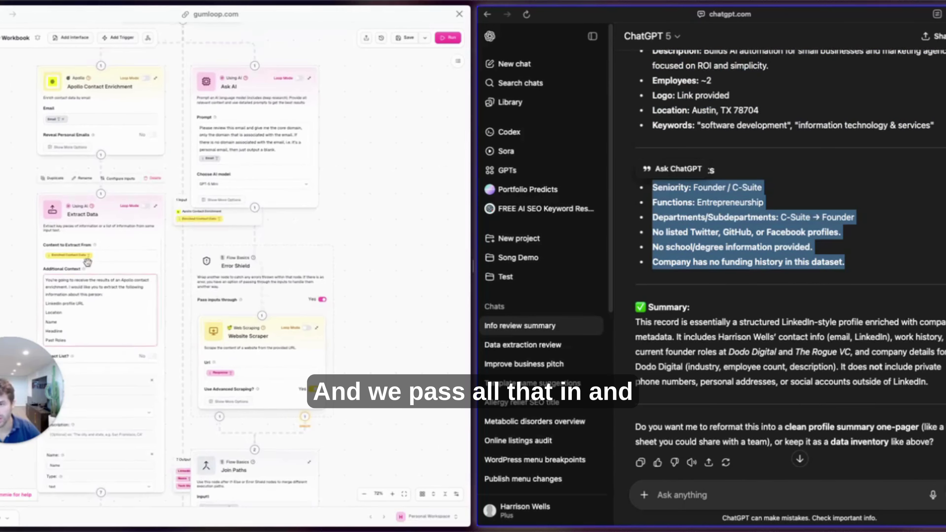
{"action": "scroll", "coordinate": [112, 298], "scroll_direction": "down", "scroll_amount": 1}
{"action": "scroll", "coordinate": [315, 210], "scroll_direction": "up", "scroll_amount": 1}
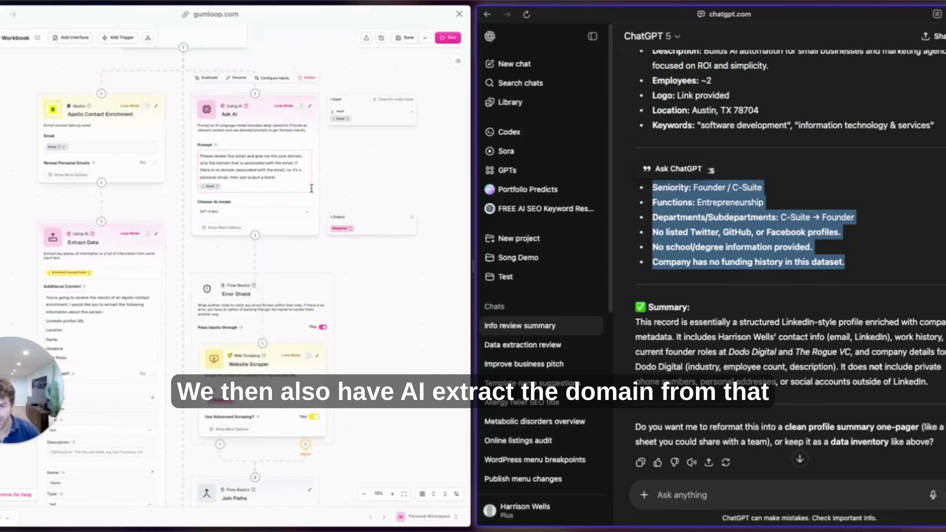
{"action": "scroll", "coordinate": [354, 224], "scroll_direction": "down", "scroll_amount": 5}
{"action": "scroll", "coordinate": [372, 298], "scroll_direction": "down", "scroll_amount": 10}
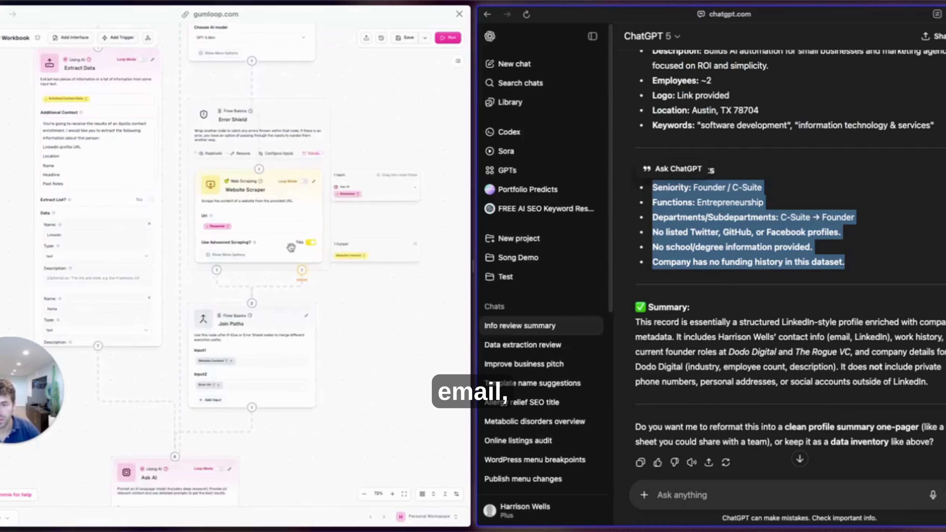
{"action": "left_click", "coordinate": [223, 197]}
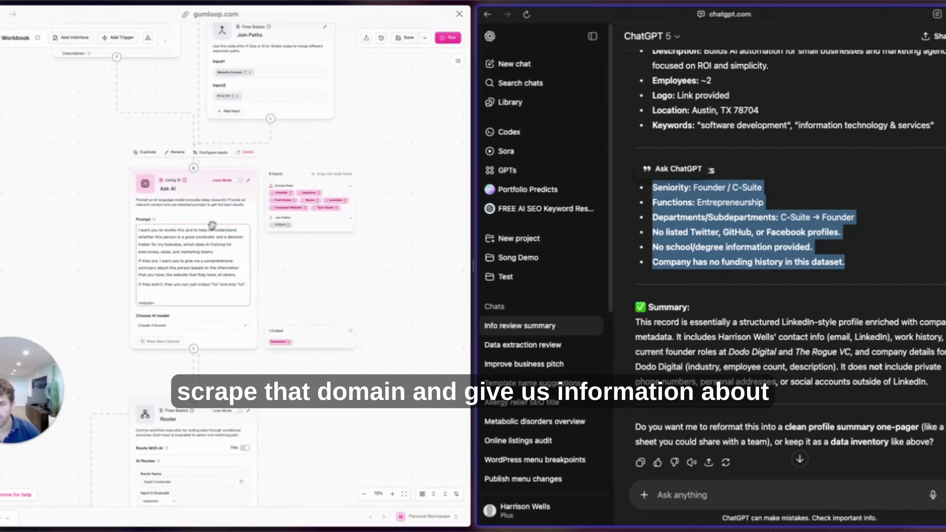
Rename the lead-judging Ask AI node to 'Summarize and Filter'.
{"action": "left_click", "coordinate": [176, 153]}
{"action": "type", "text": "Summary"}
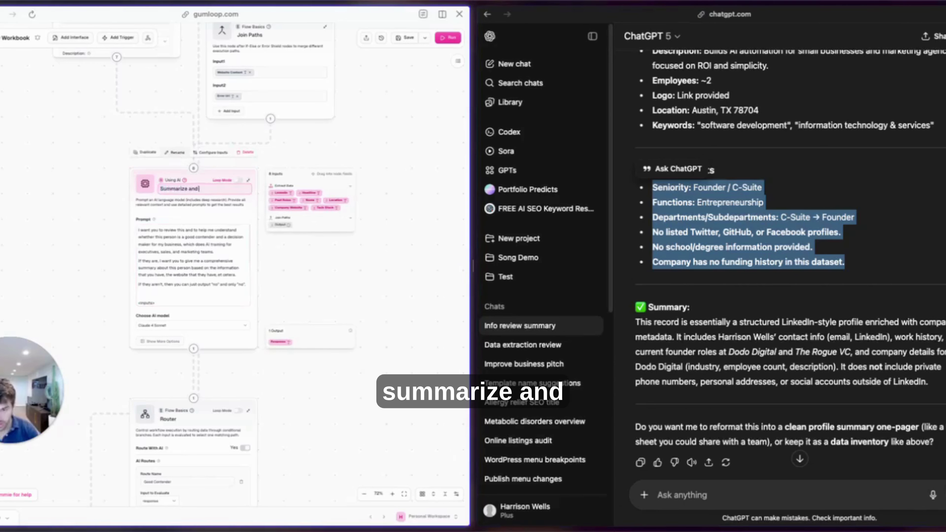
{"action": "key", "text": "Return"}
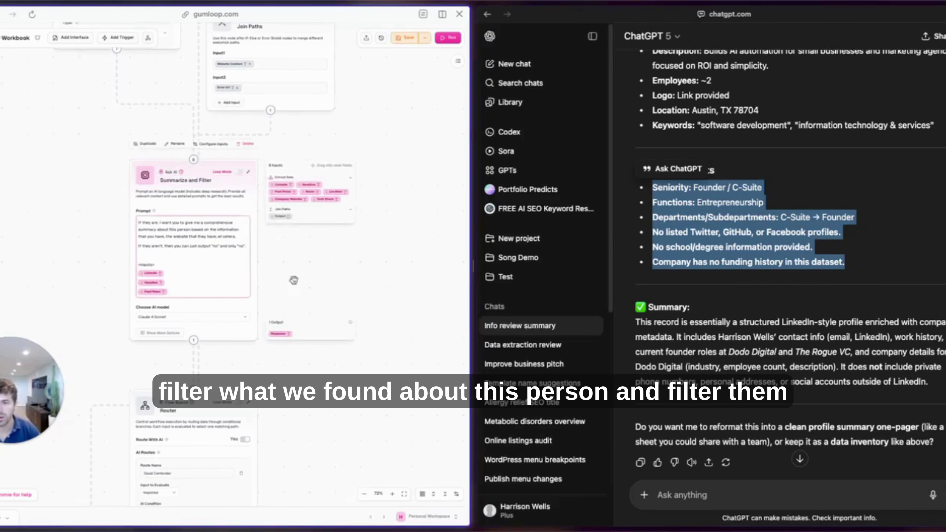
Add an Output node named 'Not Good' below the Router, connected to its second (Not) route.
{"action": "scroll", "coordinate": [329, 293], "scroll_direction": "down", "scroll_amount": 1}
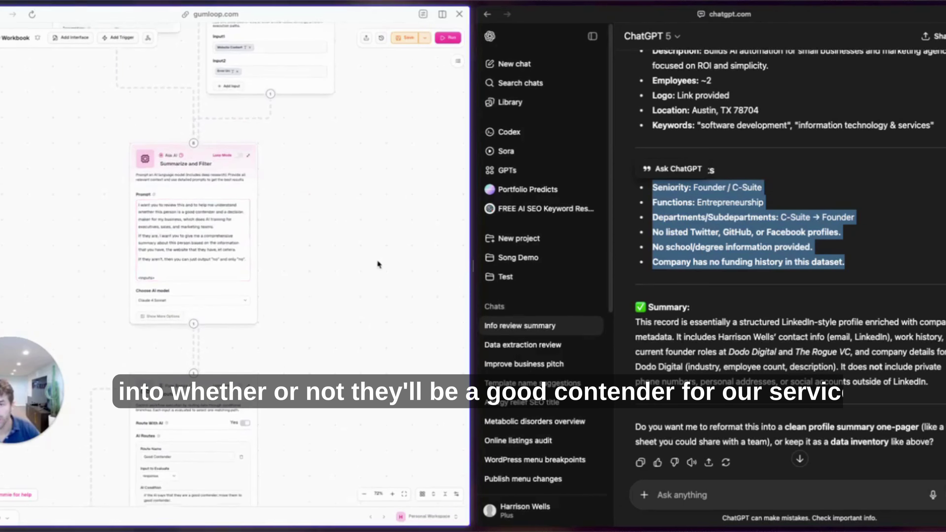
{"action": "scroll", "coordinate": [377, 260], "scroll_direction": "down", "scroll_amount": 3}
{"action": "scroll", "coordinate": [374, 266], "scroll_direction": "down", "scroll_amount": 10}
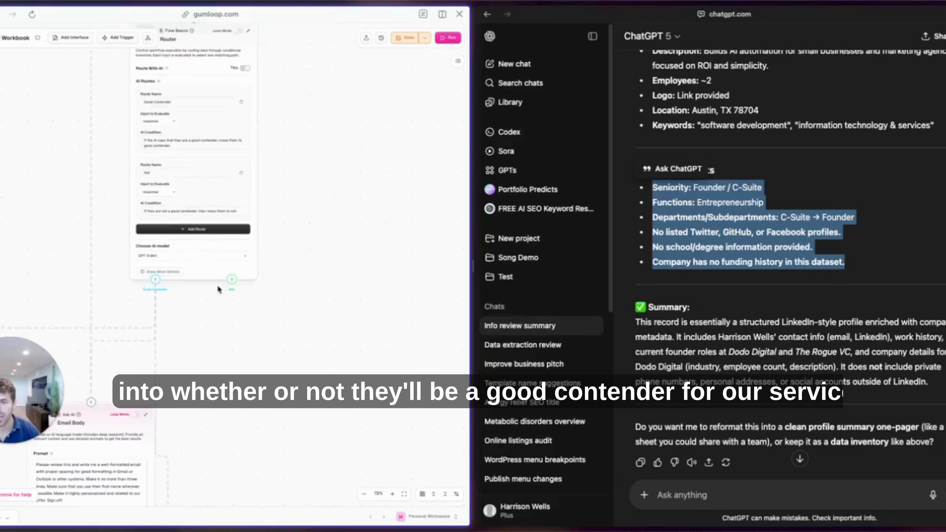
{"action": "mouse_move", "coordinate": [11, 78]}
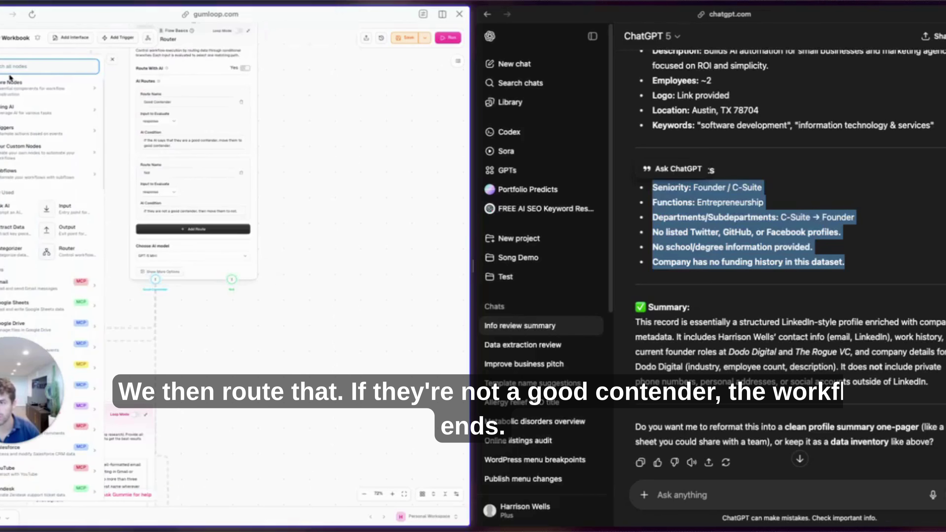
{"action": "type", "text": "output"}
{"action": "left_click", "coordinate": [22, 104]}
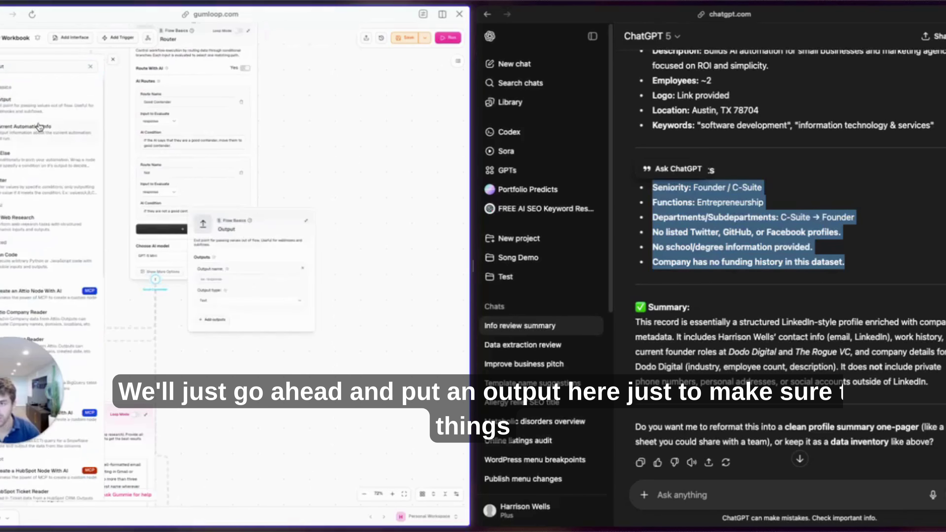
{"action": "left_click_drag", "start_coordinate": [288, 227], "coordinate": [332, 318]}
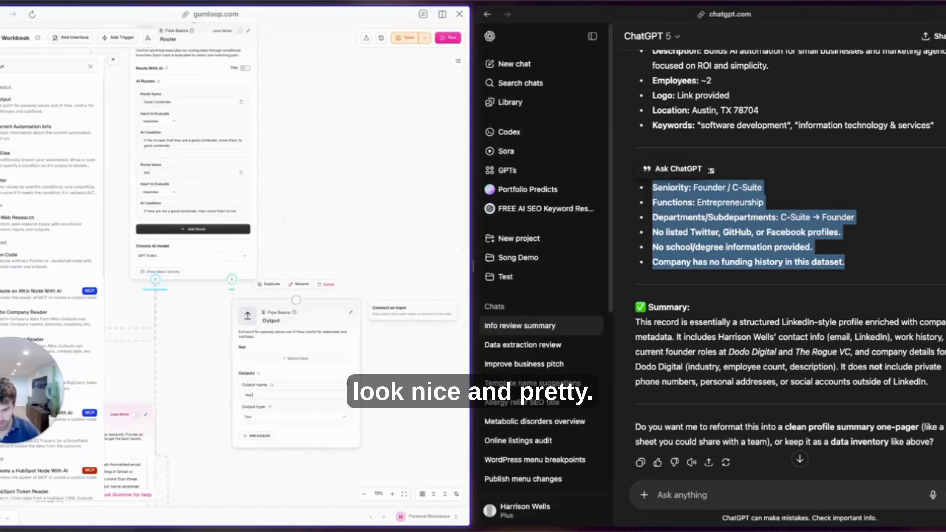
{"action": "type", "text": "Good"}
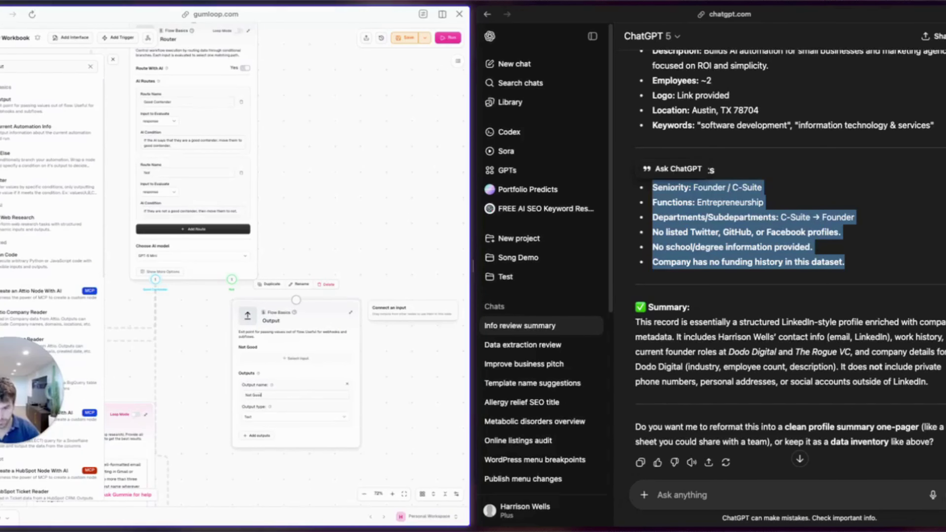
{"action": "left_click_drag", "start_coordinate": [232, 279], "coordinate": [296, 300]}
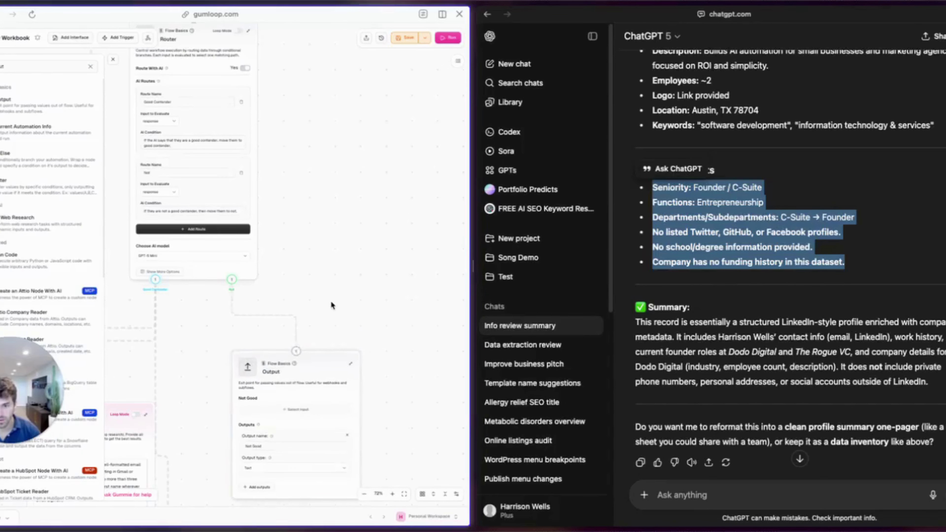
{"action": "scroll", "coordinate": [331, 304], "scroll_direction": "down", "scroll_amount": 8}
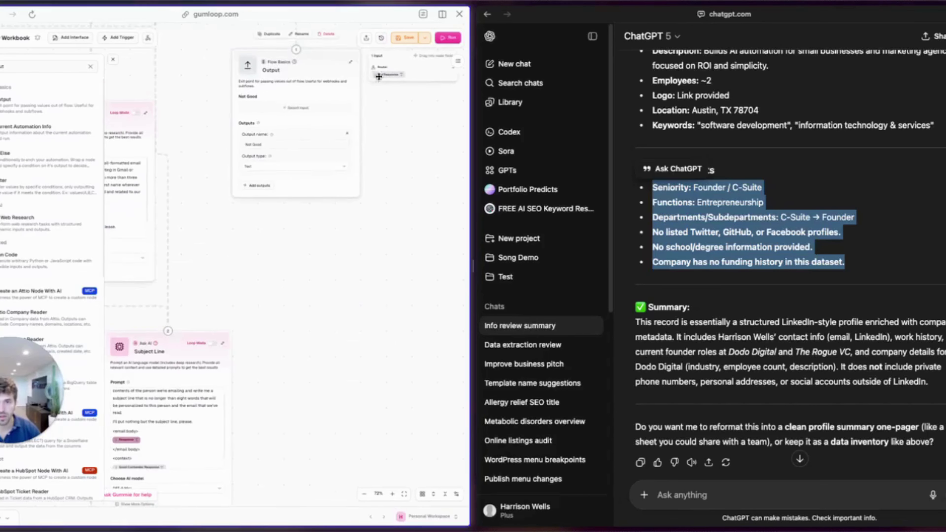
{"action": "scroll", "coordinate": [239, 257], "scroll_direction": "left", "scroll_amount": 3}
Zoom out over the full lead-qualification flow, save it, and launch a run.
{"action": "mouse_move", "coordinate": [241, 264]}
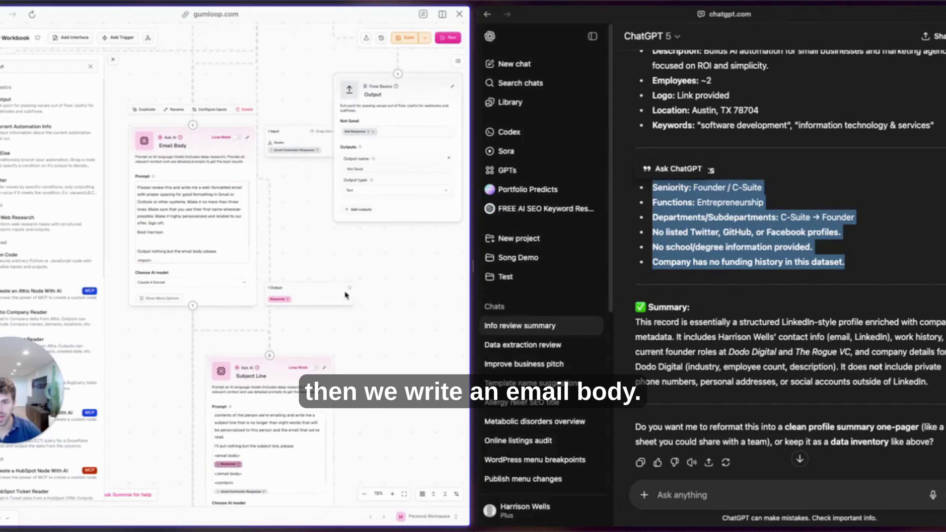
{"action": "scroll", "coordinate": [284, 305], "scroll_direction": "down", "scroll_amount": 5}
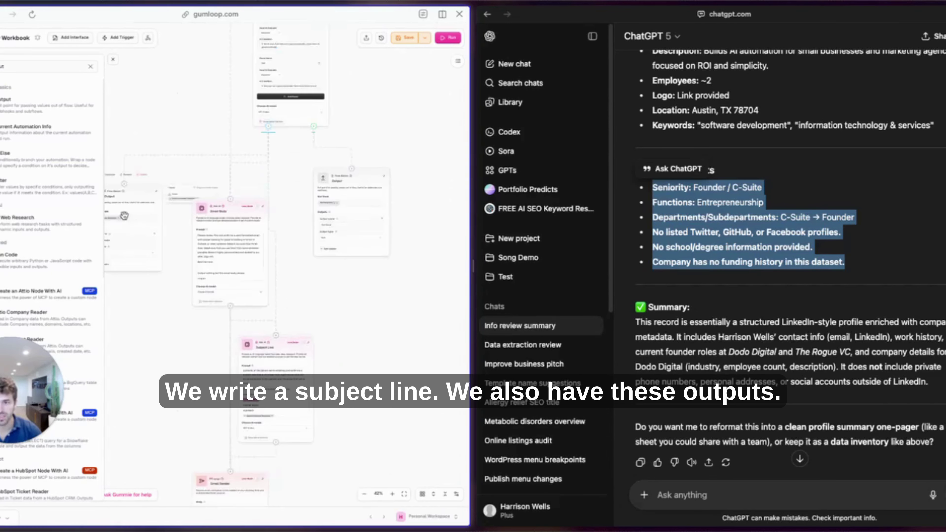
{"action": "scroll", "coordinate": [156, 343], "scroll_direction": "down", "scroll_amount": 5}
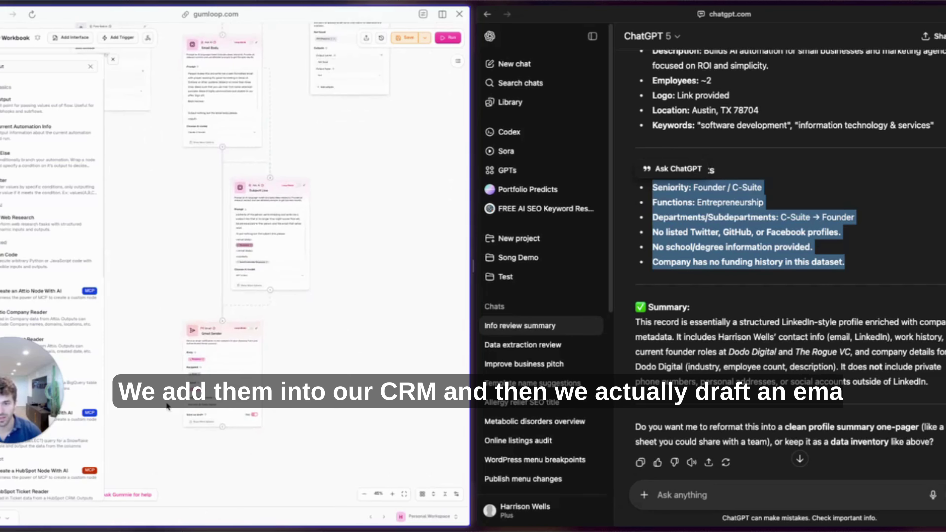
{"action": "left_click", "coordinate": [410, 38]}
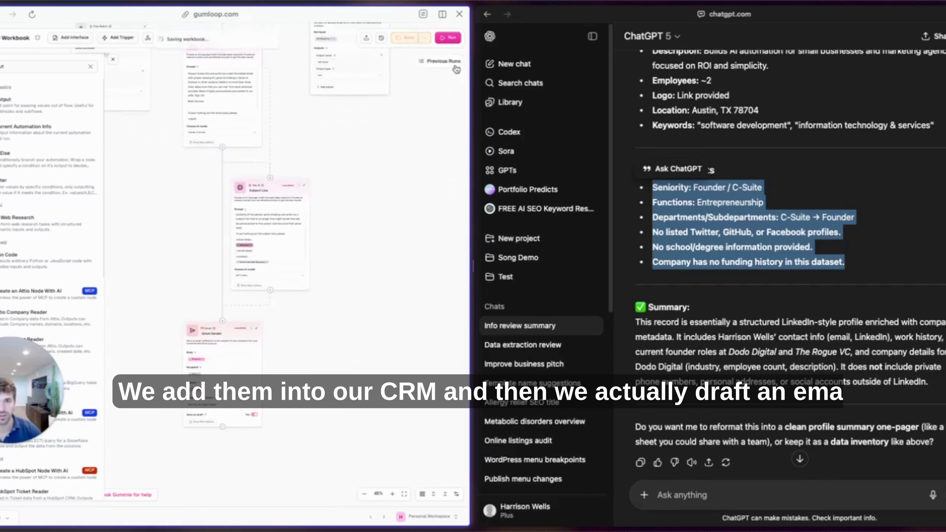
{"action": "left_click", "coordinate": [448, 39]}
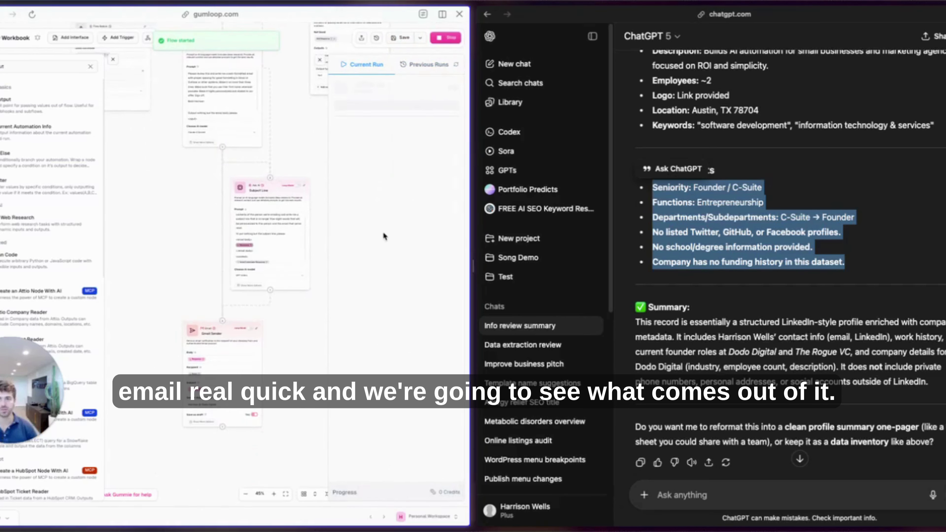
{"action": "mouse_move", "coordinate": [1, 224]}
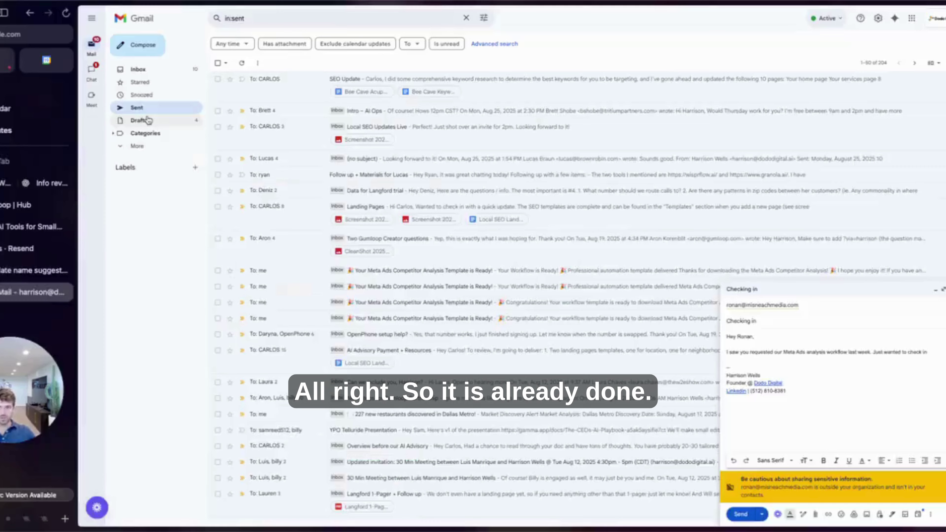
Review the 'Harrison — AI training to boost Dodo's bookings' Gmail draft, then go back to the Gumloop workbook.
{"action": "left_click", "coordinate": [141, 120]}
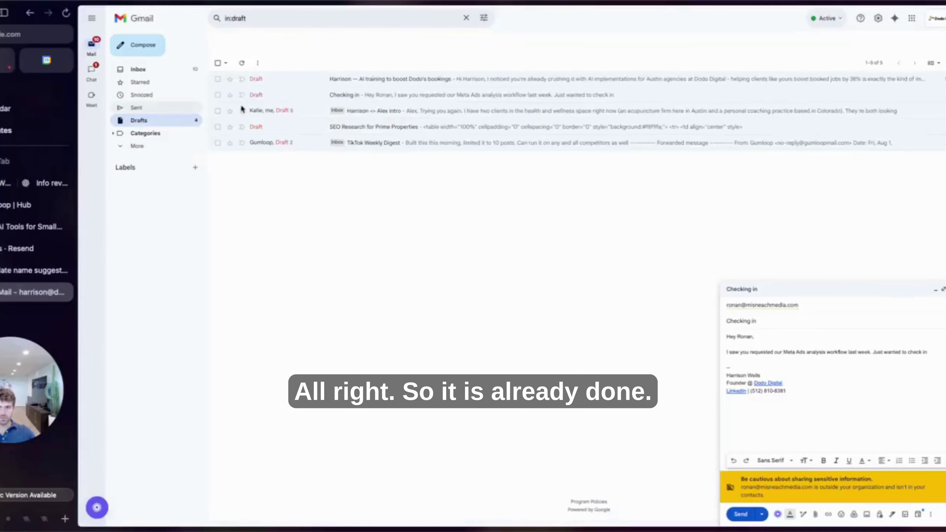
{"action": "left_click", "coordinate": [313, 79]}
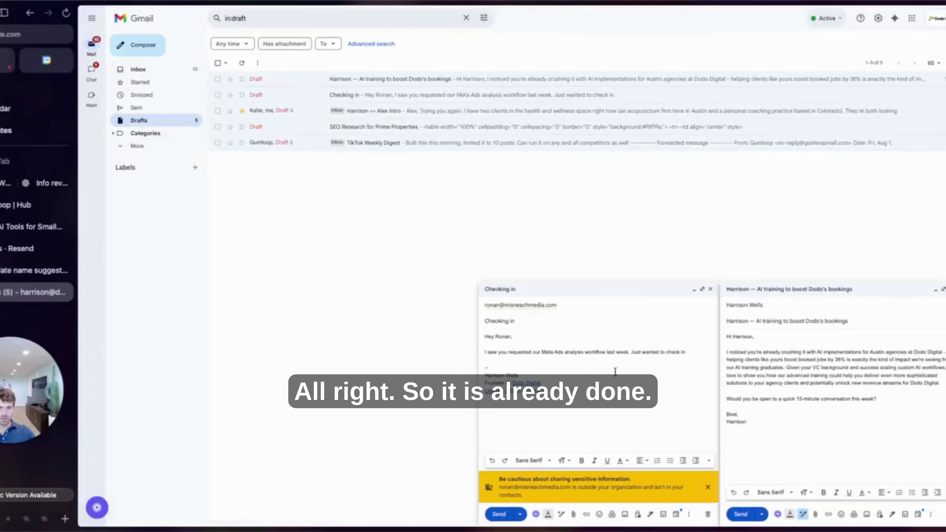
{"action": "left_click_drag", "start_coordinate": [853, 321], "coordinate": [688, 303]}
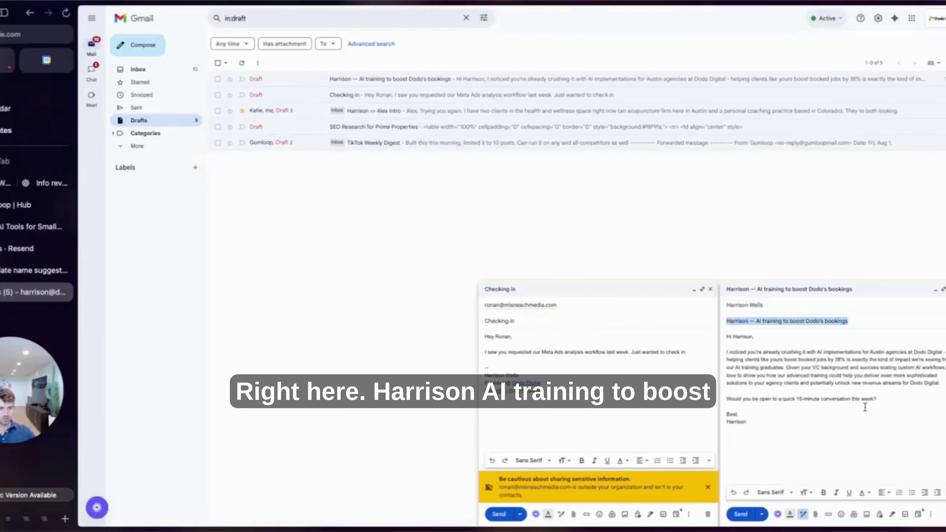
{"action": "mouse_move", "coordinate": [879, 423]}
{"action": "left_mouse_down"}
{"action": "mouse_move", "coordinate": [728, 397]}
{"action": "mouse_move", "coordinate": [736, 334]}
{"action": "mouse_move", "coordinate": [882, 423]}
{"action": "left_mouse_up"}
{"action": "left_click", "coordinate": [783, 367]}
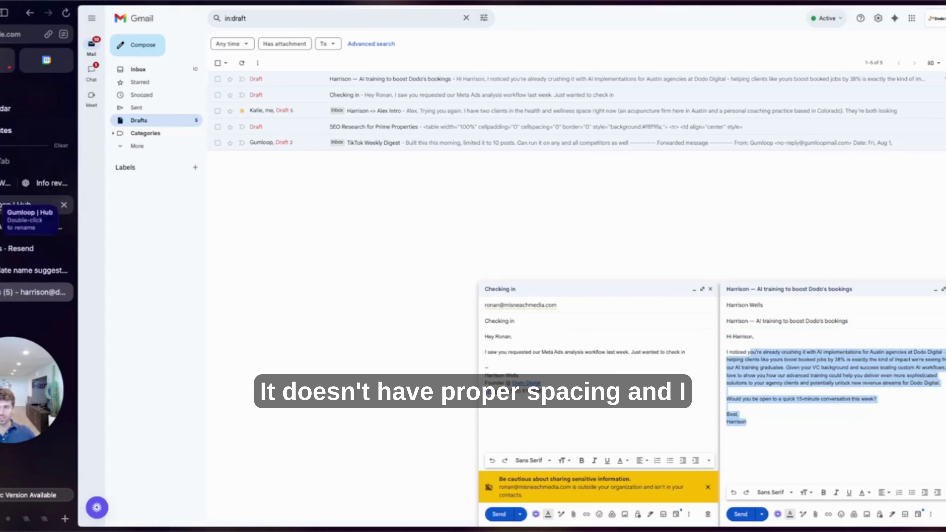
{"action": "left_click", "coordinate": [27, 205]}
{"action": "left_click", "coordinate": [45, 183]}
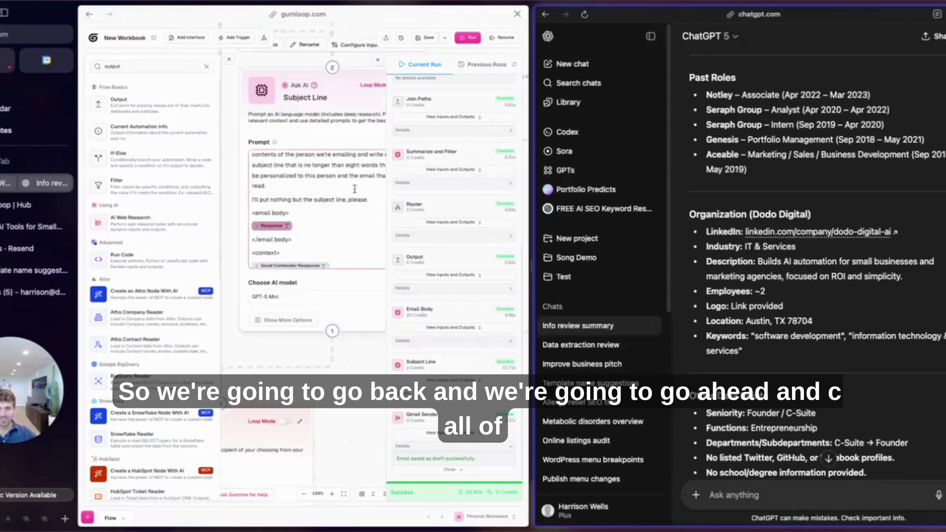
Append 'Never use an em dash.' to the end of the Subject Line prompt.
{"action": "left_click", "coordinate": [367, 231]}
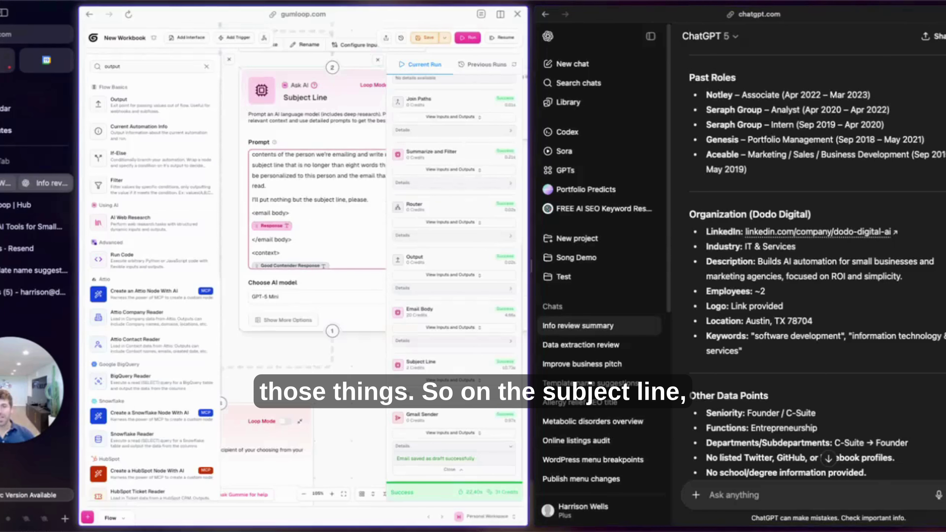
{"action": "left_click", "coordinate": [369, 200]}
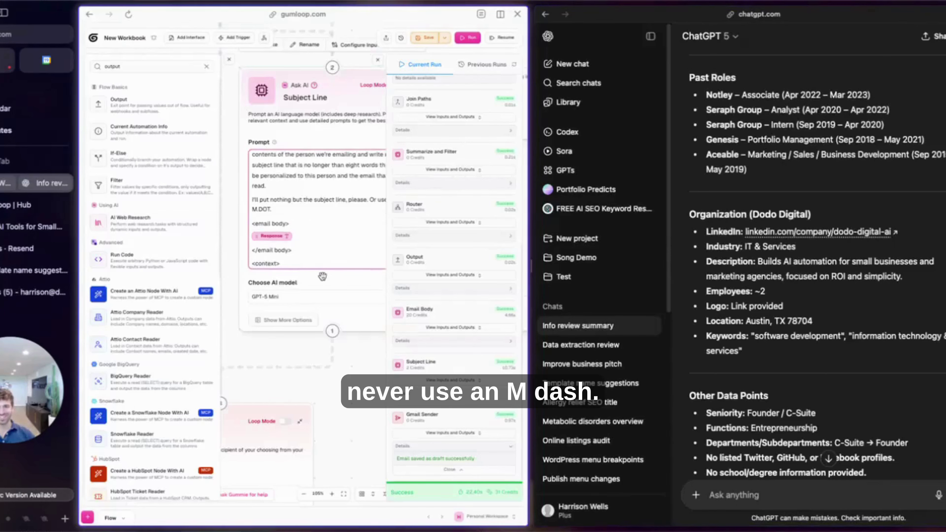
{"action": "type", "text": "Or use an DOT."}
{"action": "key", "text": "super+z"}
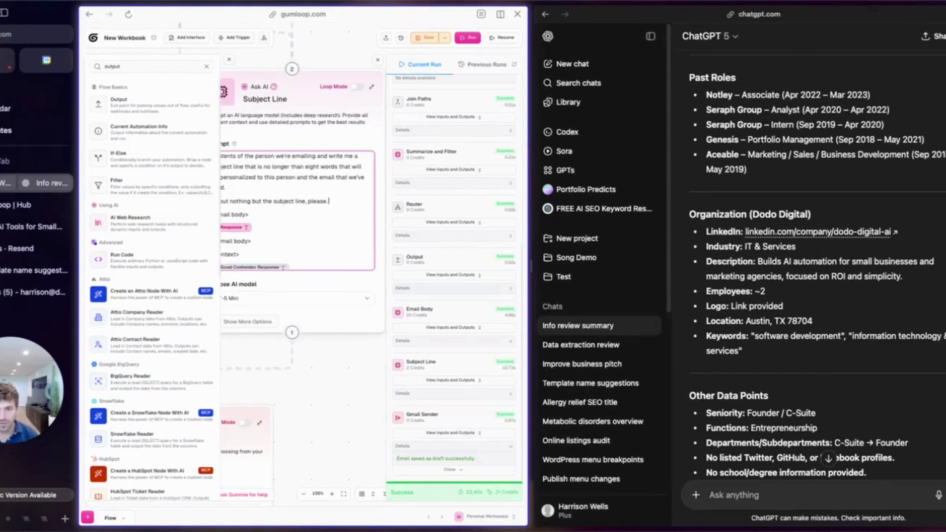
{"action": "type", "text": "Never use an em dash."}
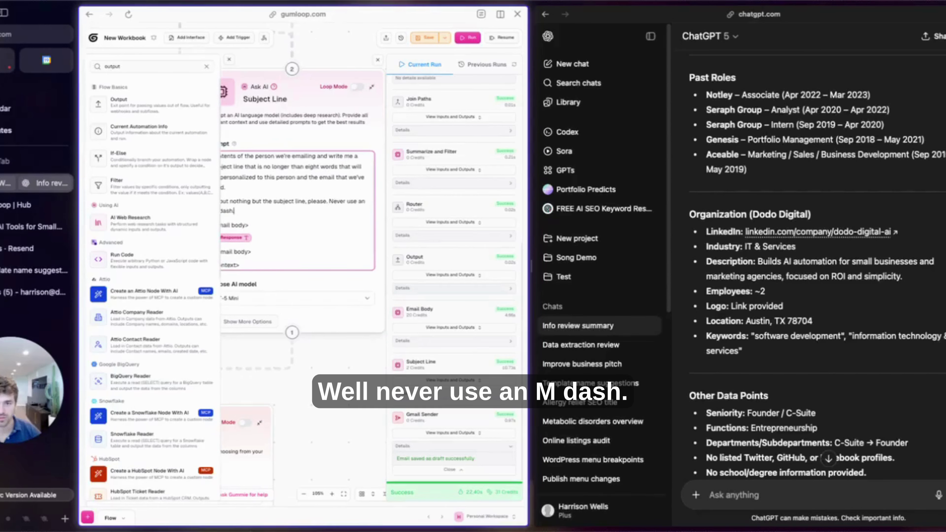
Add a new paragraph to the Email Body prompt capping emails at 50 words with proper spacing.
{"action": "scroll", "coordinate": [293, 409], "scroll_direction": "down", "scroll_amount": 5}
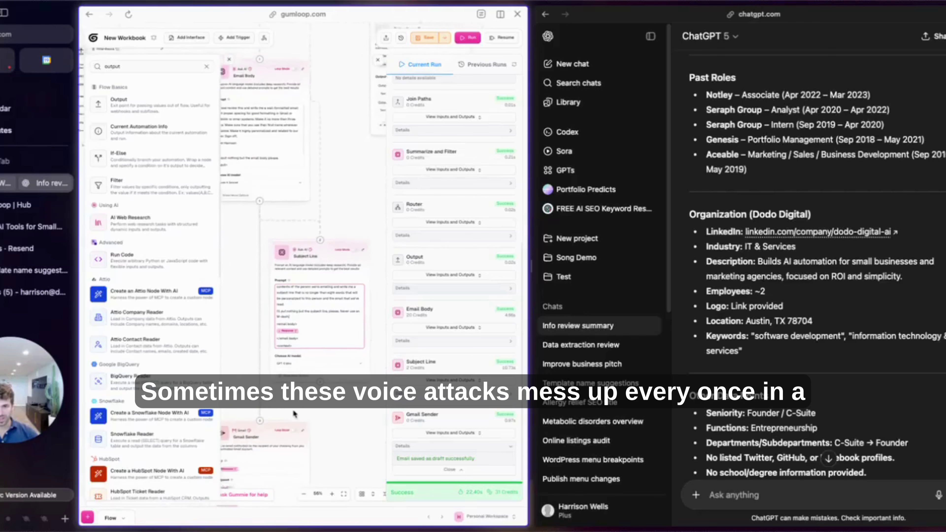
{"action": "scroll", "coordinate": [276, 350], "scroll_direction": "up", "scroll_amount": 2}
{"action": "left_click", "coordinate": [319, 188]}
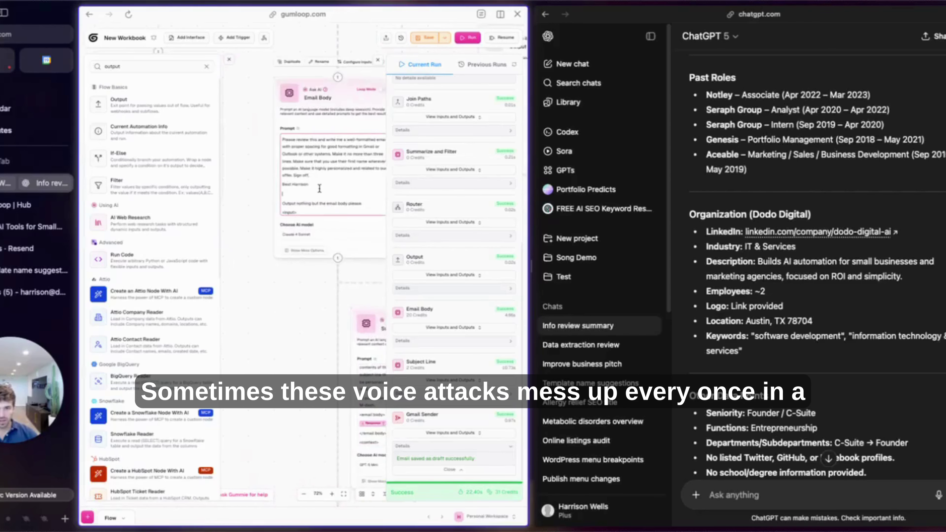
{"action": "key", "text": "Return"}
{"action": "key", "text": "Return"}
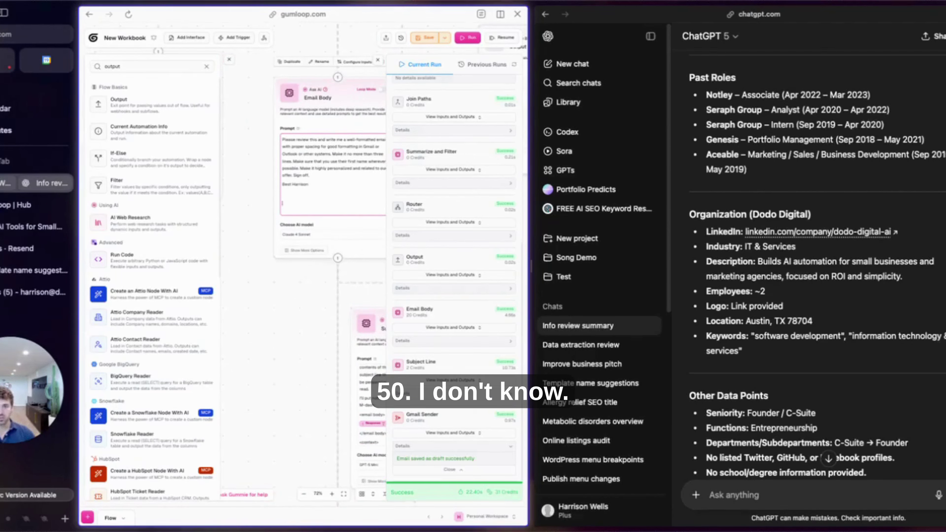
{"action": "type", "text": "Please make sure that the email is no longer than 50 words. That you use proper spacing. There should never be more than 20 words on a line."}
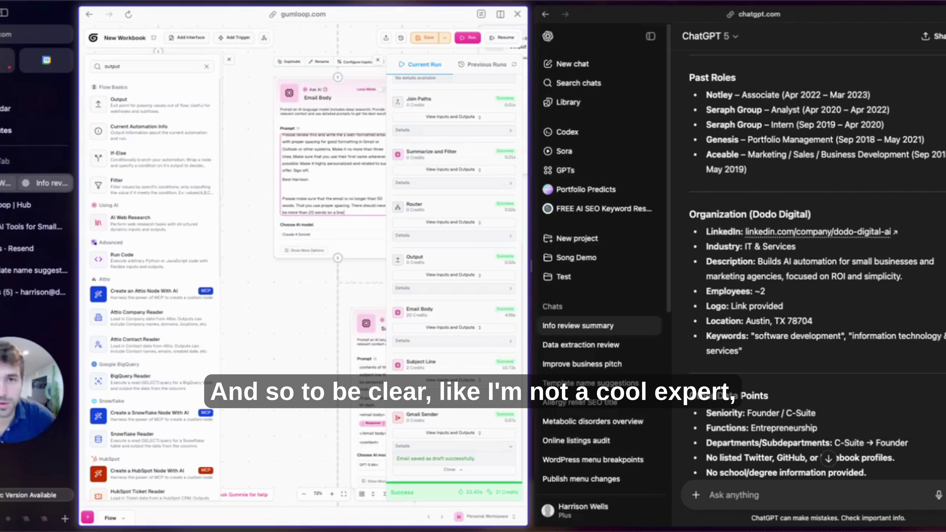
Save the workbook, rerun the workflow with the updated prompts, and switch to Gmail drafts.
{"action": "key", "text": "super+s"}
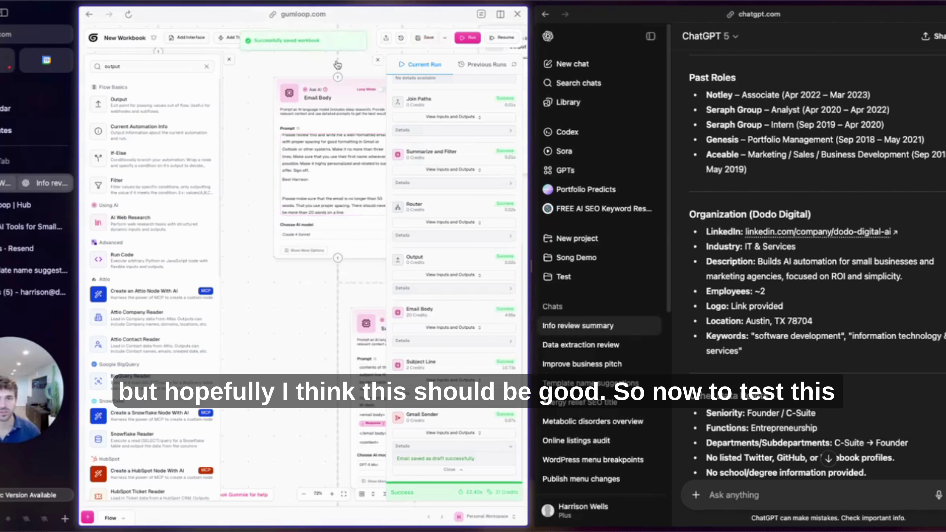
{"action": "scroll", "coordinate": [333, 66], "scroll_direction": "down", "scroll_amount": 1}
{"action": "left_click", "coordinate": [503, 38]}
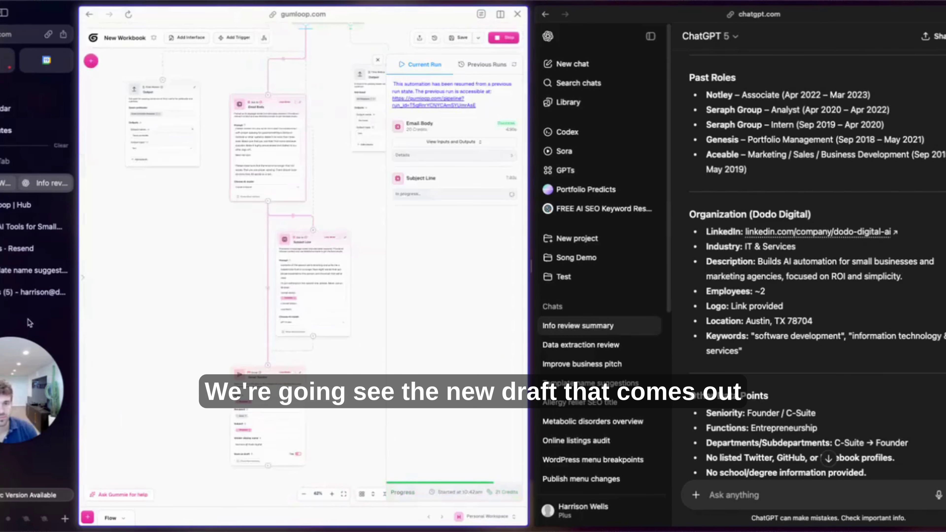
{"action": "left_click", "coordinate": [8, 297]}
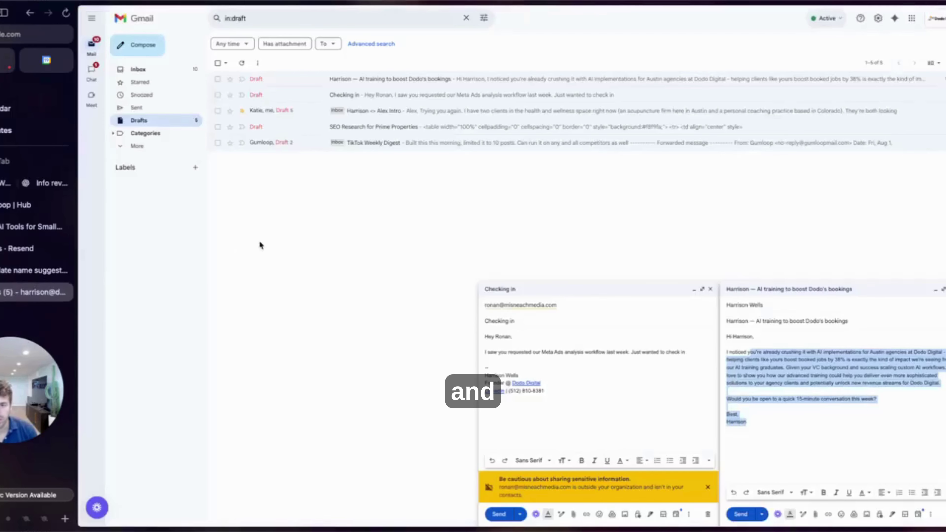
Open the 'Harrison, scale Dodo Digital with AI training' draft and delete its stray 'Subject:' line and blank line.
{"action": "left_click", "coordinate": [711, 288]}
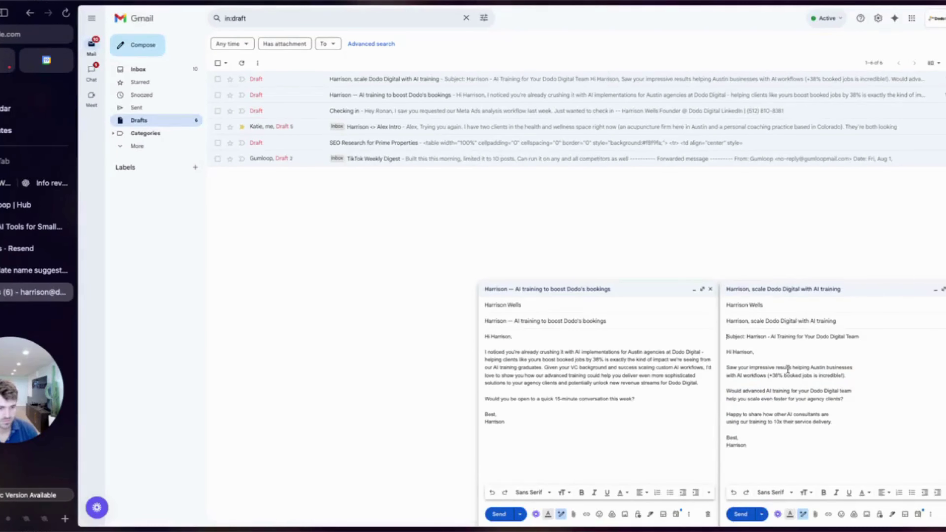
{"action": "triple_click", "coordinate": [804, 342]}
{"action": "key", "text": "BackSpace"}
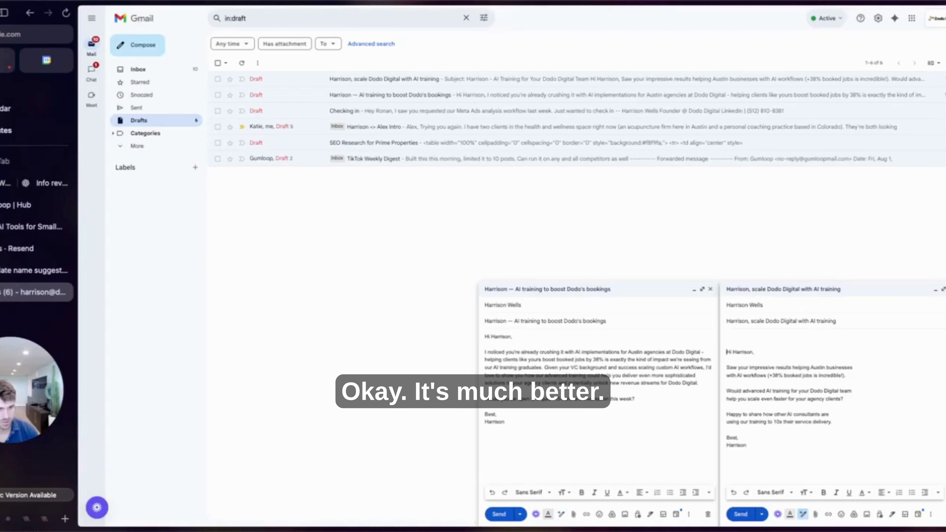
{"action": "key", "text": "BackSpace"}
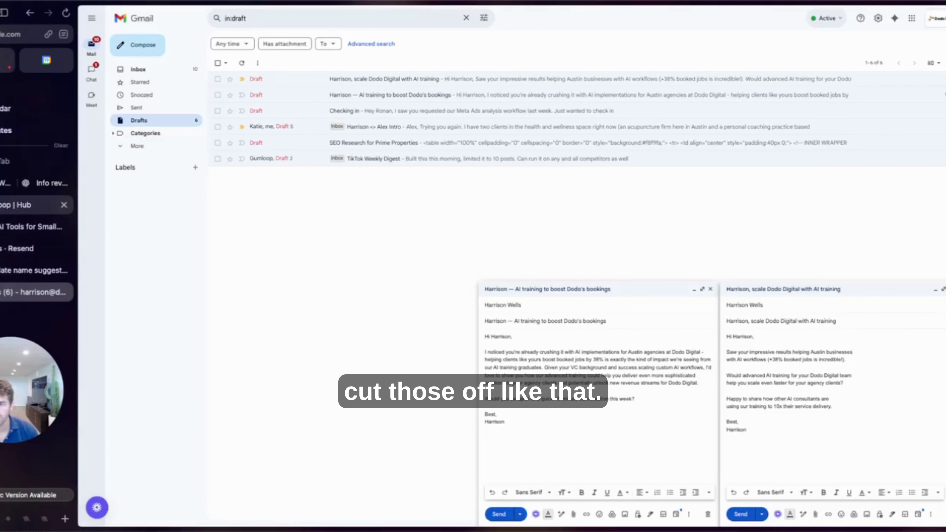
Paste the never-output-a-subject-line rule and line-break formatting instructions into the Email Body prompt, then save.
{"action": "left_click", "coordinate": [45, 183]}
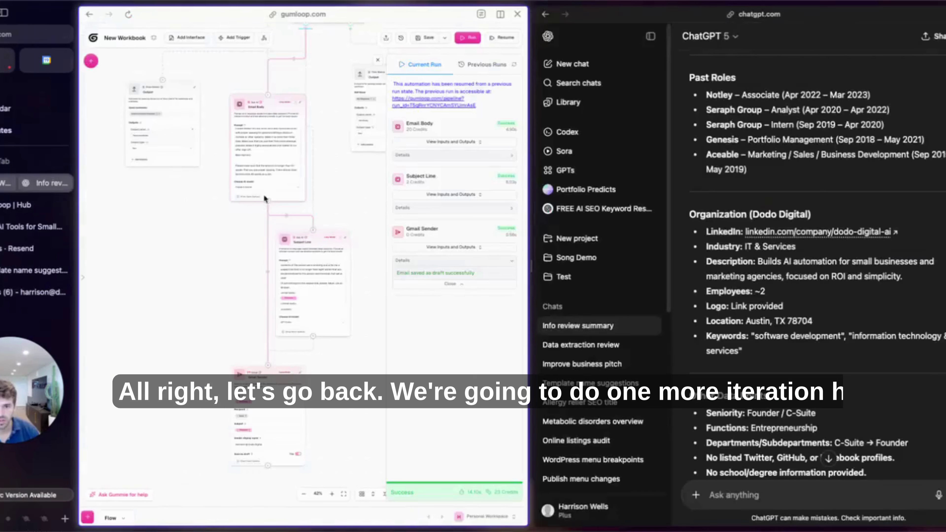
{"action": "left_click", "coordinate": [267, 165]}
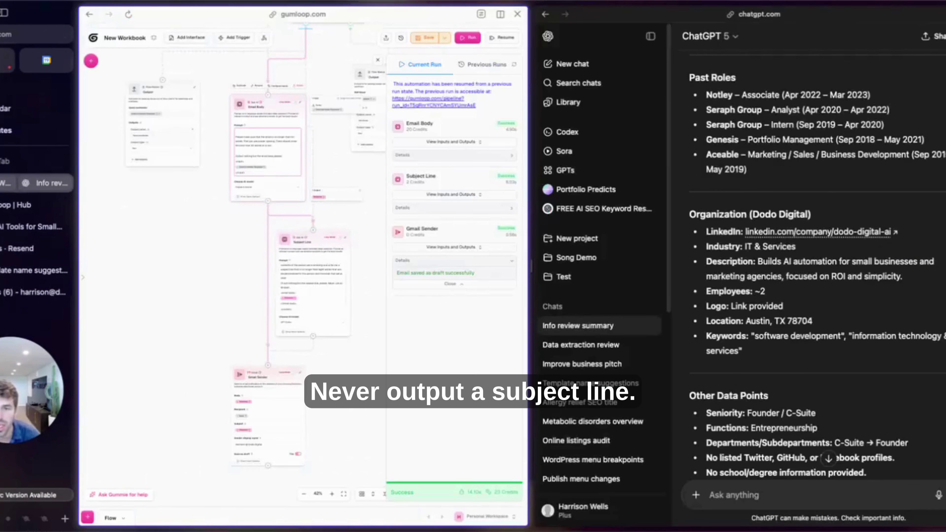
{"action": "type", "text": "Never output a subject line. Only ever output the email body, please."}
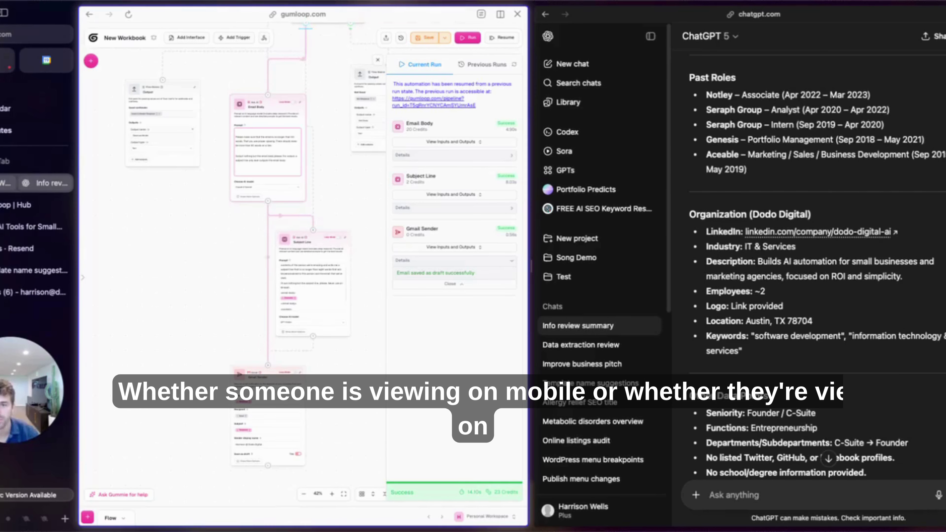
{"action": "scroll", "coordinate": [270, 123], "scroll_direction": "down", "scroll_amount": 1}
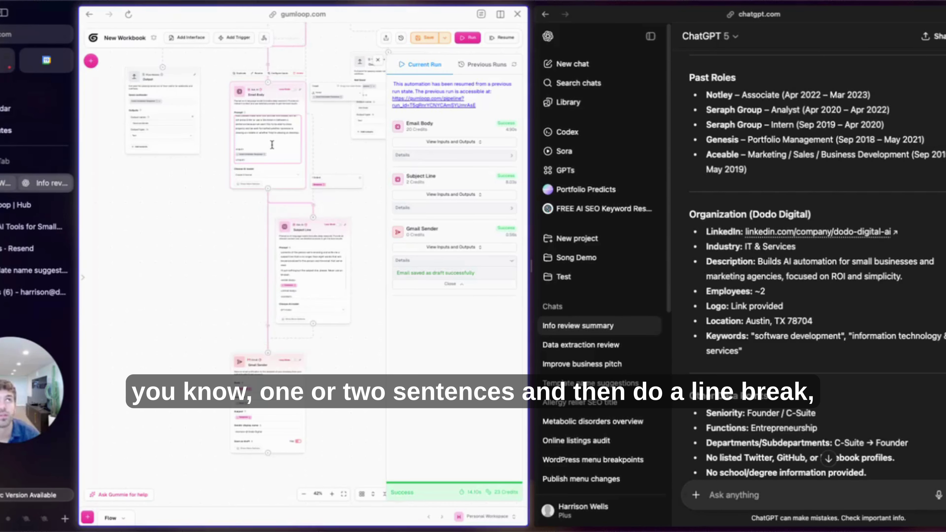
{"action": "key", "text": "super+v"}
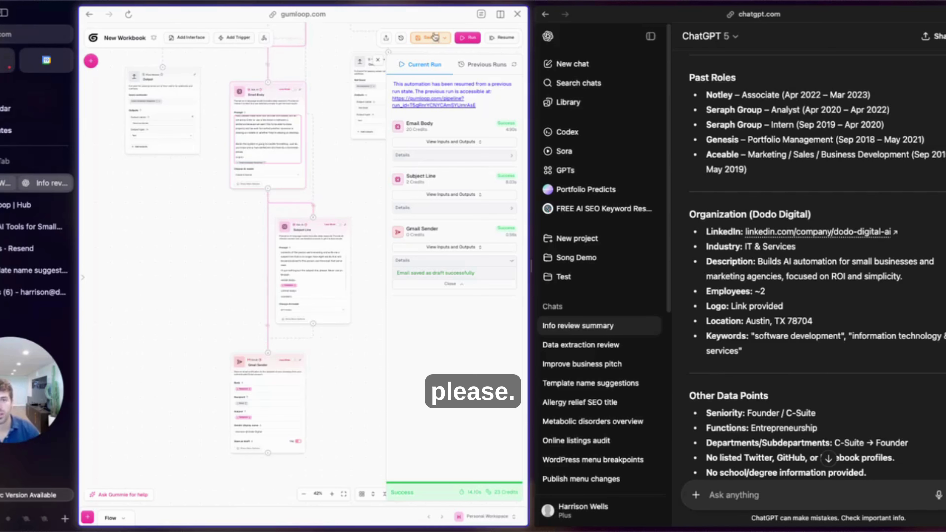
{"action": "left_click", "coordinate": [429, 39]}
Rerun the workflow, check the newest generated Gmail draft, and return to the Gumloop workbook.
{"action": "left_click", "coordinate": [469, 38]}
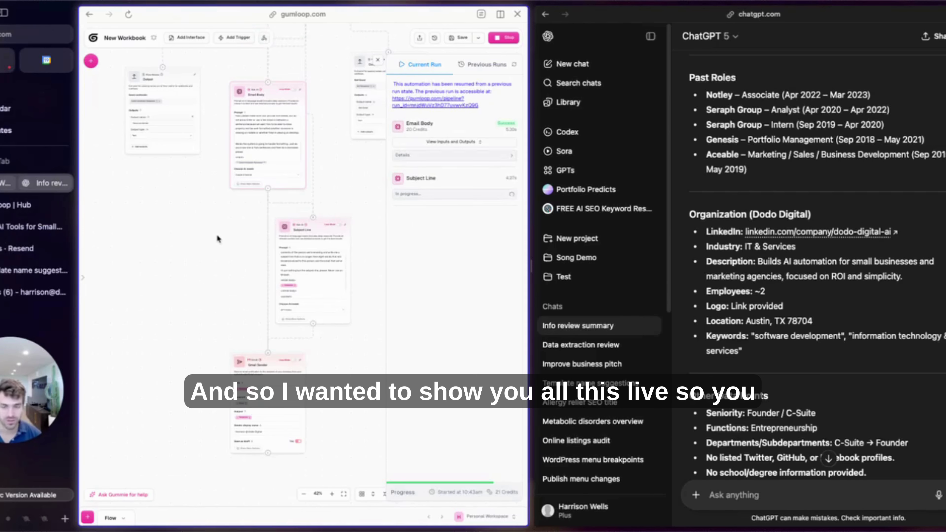
{"action": "scroll", "coordinate": [219, 240], "scroll_direction": "up", "scroll_amount": 5}
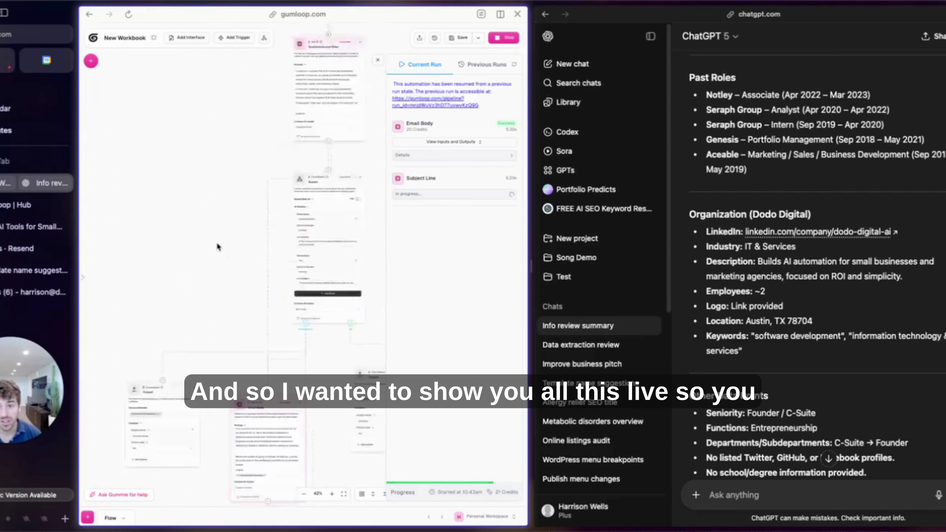
{"action": "scroll", "coordinate": [216, 247], "scroll_direction": "down", "scroll_amount": 5}
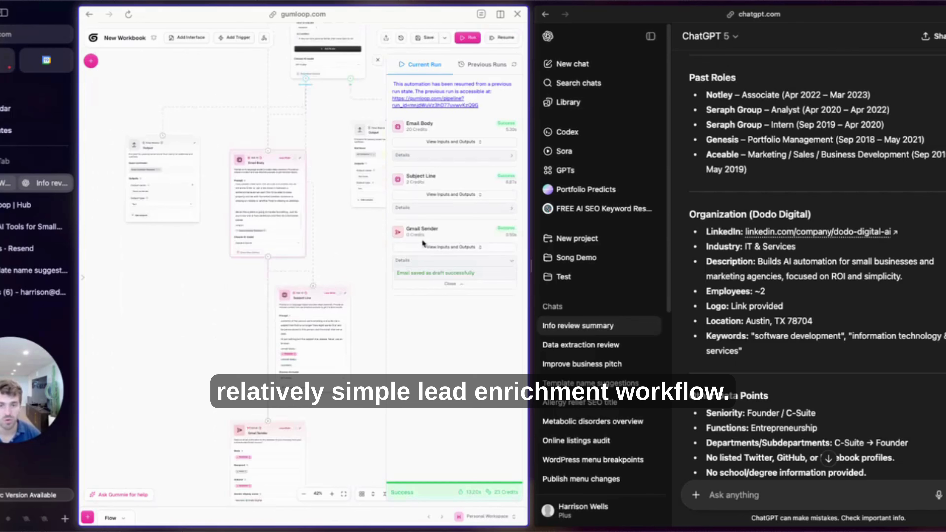
{"action": "left_click", "coordinate": [33, 292]}
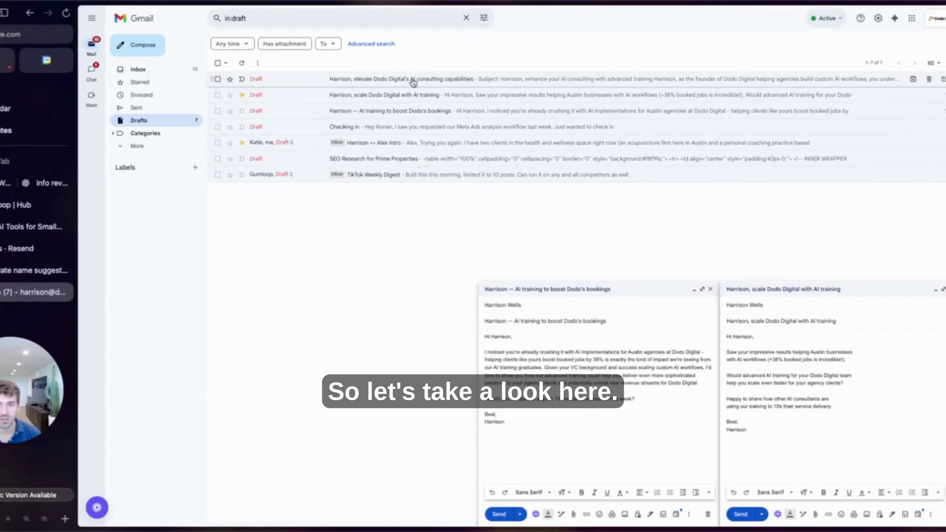
{"action": "left_click", "coordinate": [412, 79]}
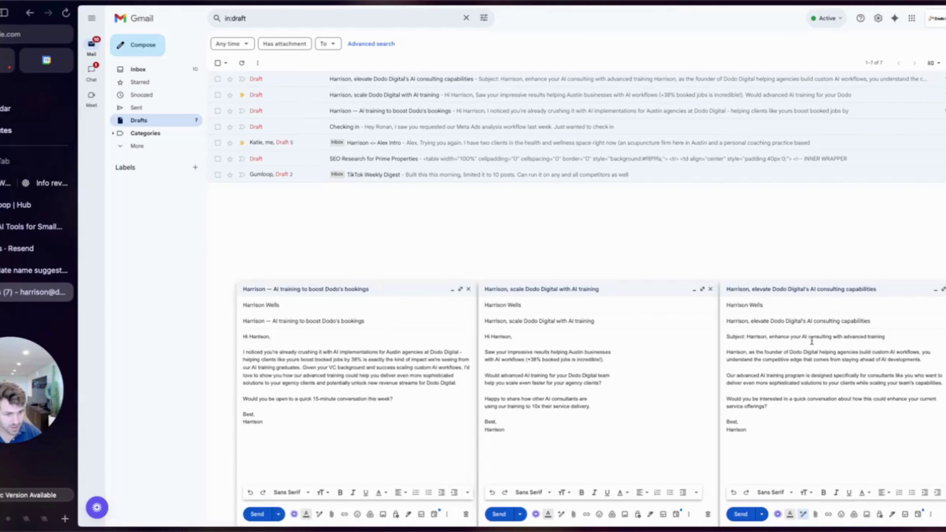
{"action": "left_click", "coordinate": [22, 205]}
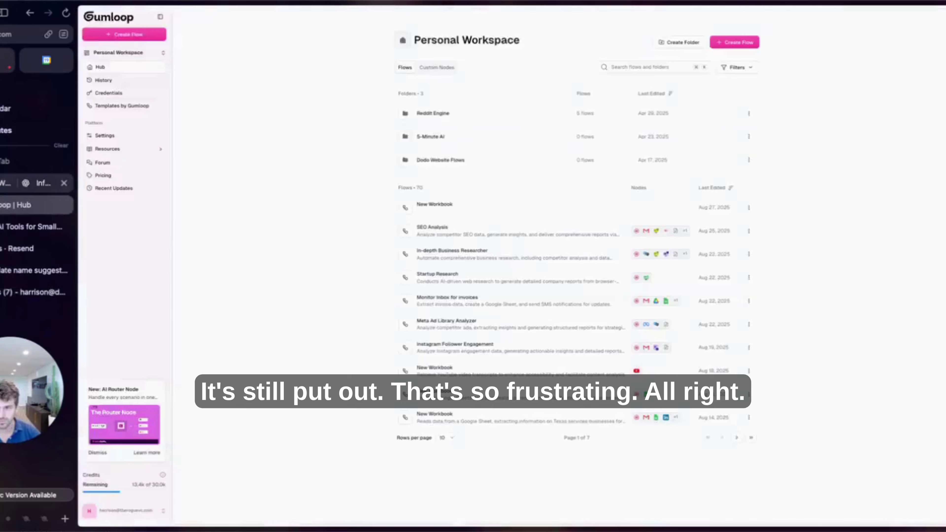
{"action": "left_click", "coordinate": [7, 183]}
Select the entire Email Body prompt in Gumloop to copy it.
{"action": "scroll", "coordinate": [206, 247], "scroll_direction": "up", "scroll_amount": 6}
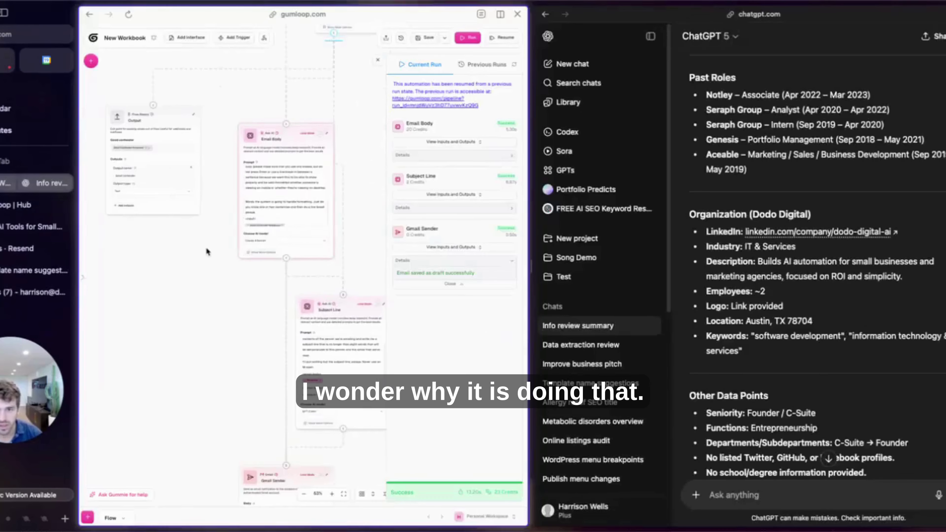
{"action": "left_click", "coordinate": [342, 169]}
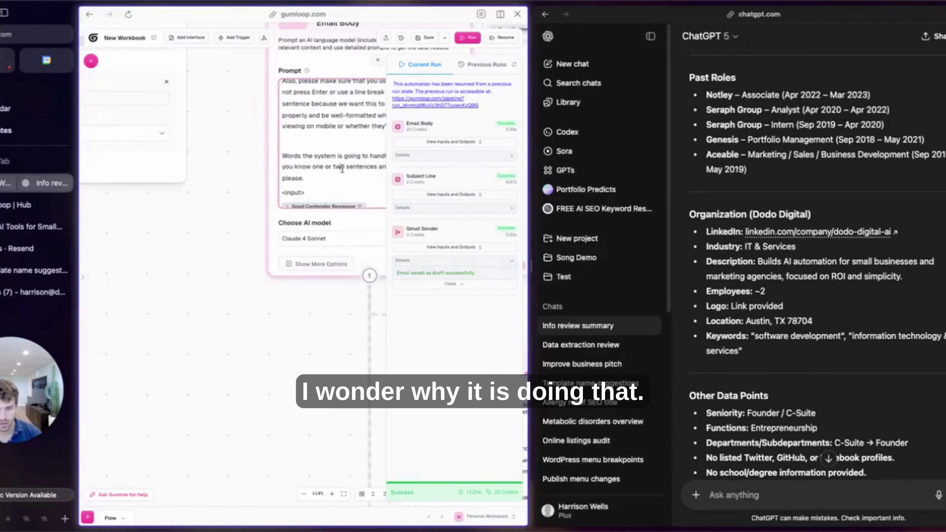
{"action": "key", "text": "Down"}
{"action": "key", "text": "Return"}
{"action": "key", "text": "Return"}
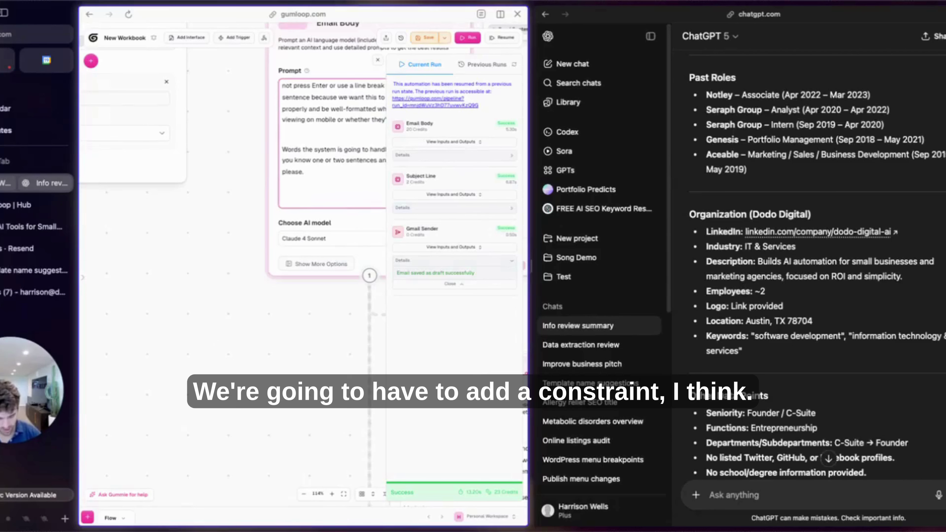
{"action": "key", "text": "super+a"}
{"action": "scroll", "coordinate": [868, 306], "scroll_direction": "down", "scroll_amount": 8}
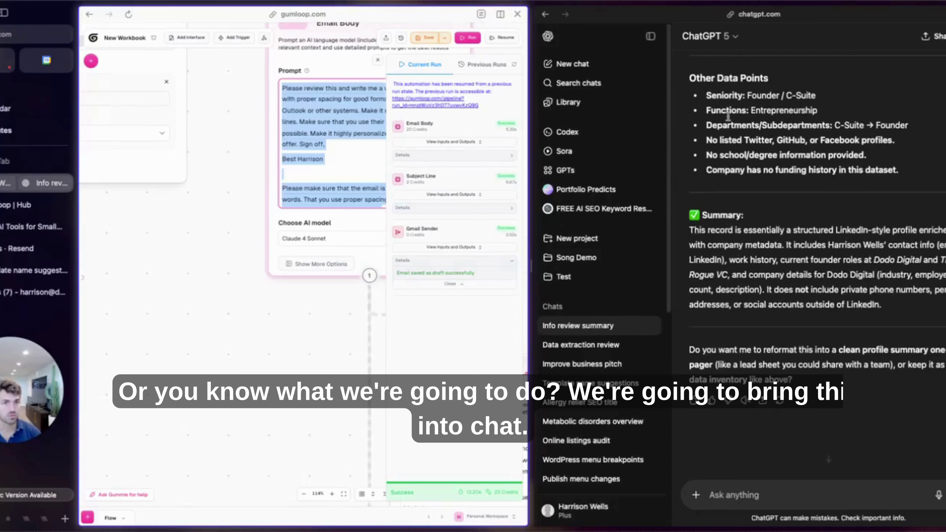
In a new ChatGPT chat, send the copied Email Body prompt with a request to optimize it.
{"action": "left_click", "coordinate": [844, 433]}
{"action": "key", "text": "super+shift+o"}
{"action": "type", "text": "can"}
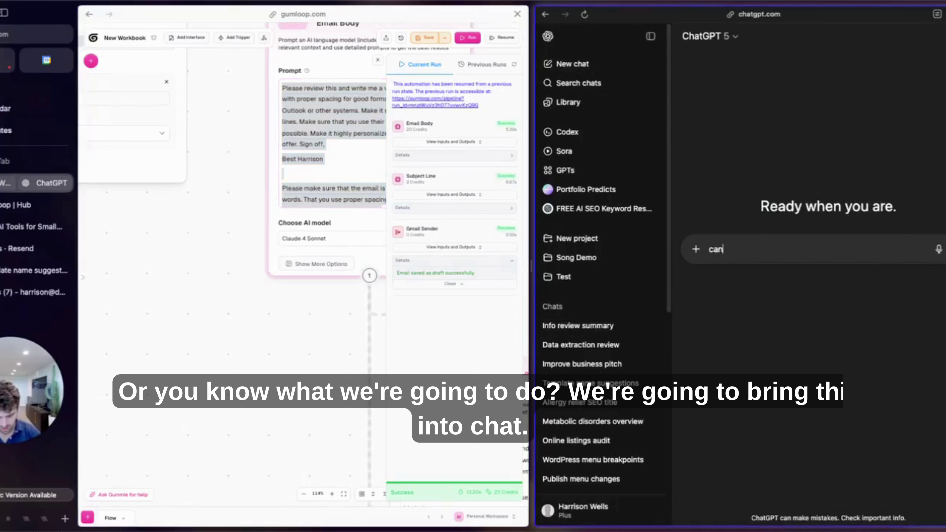
{"action": "type", "text": " you hyelp me optimiz"}
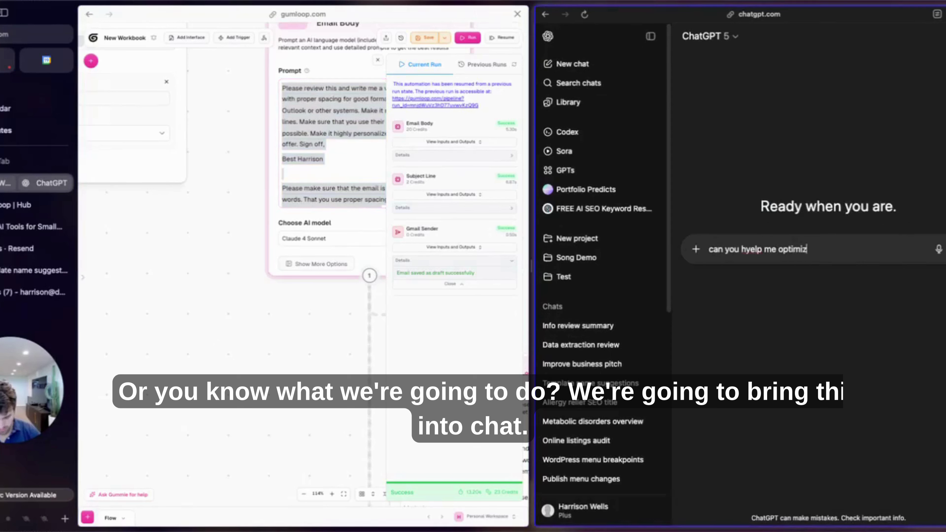
{"action": "type", "text": "e this promp"}
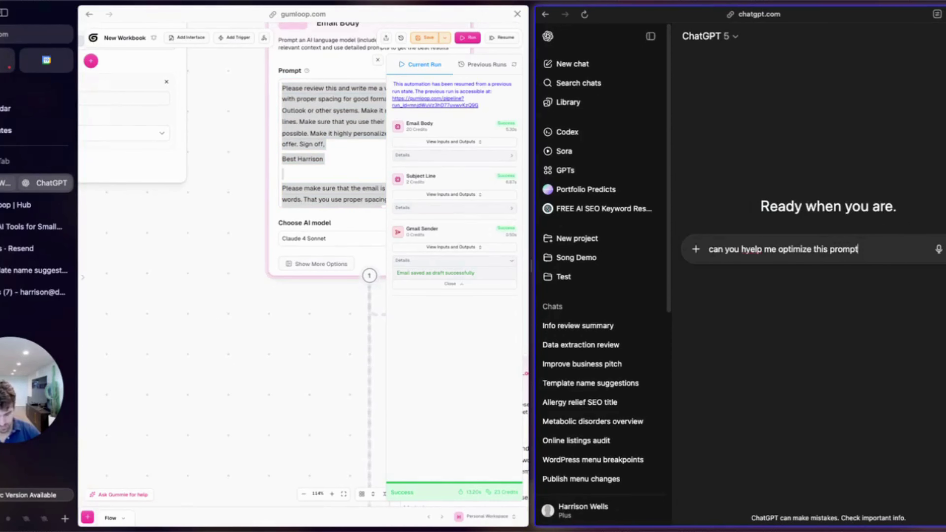
{"action": "type", "text": "t"}
{"action": "key", "text": "shift+Return"}
{"action": "key", "text": "shift+Return"}
{"action": "key", "text": "super+v"}
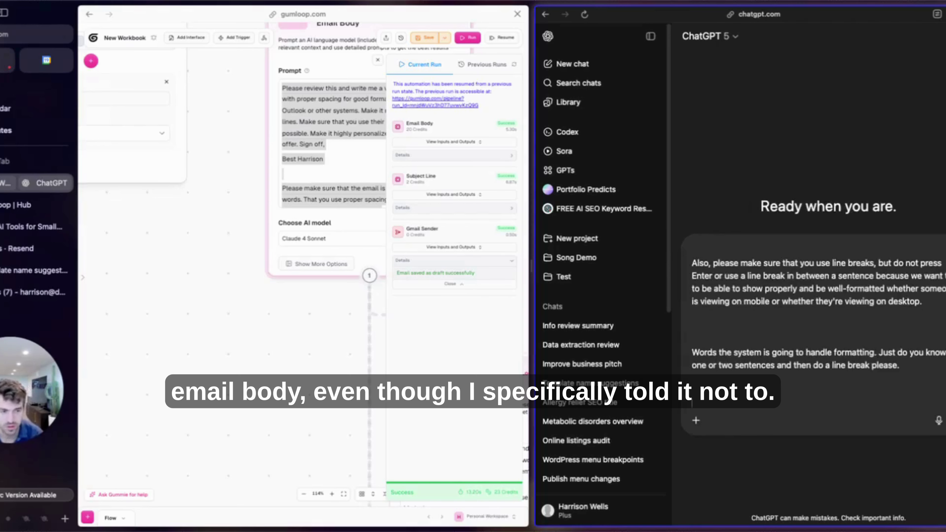
{"action": "key", "text": "Return"}
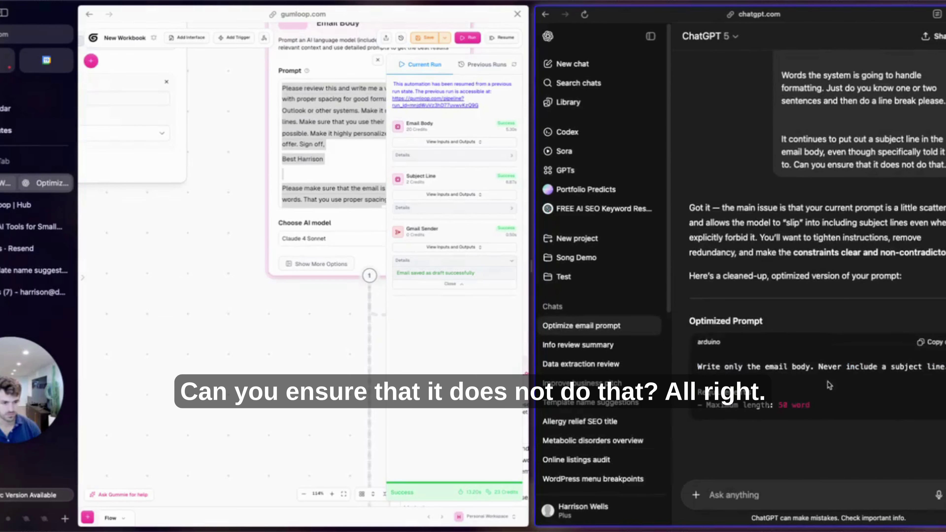
Save the Gumloop workbook while ChatGPT drafts its answer.
{"action": "scroll", "coordinate": [176, 294], "scroll_direction": "up", "scroll_amount": 3}
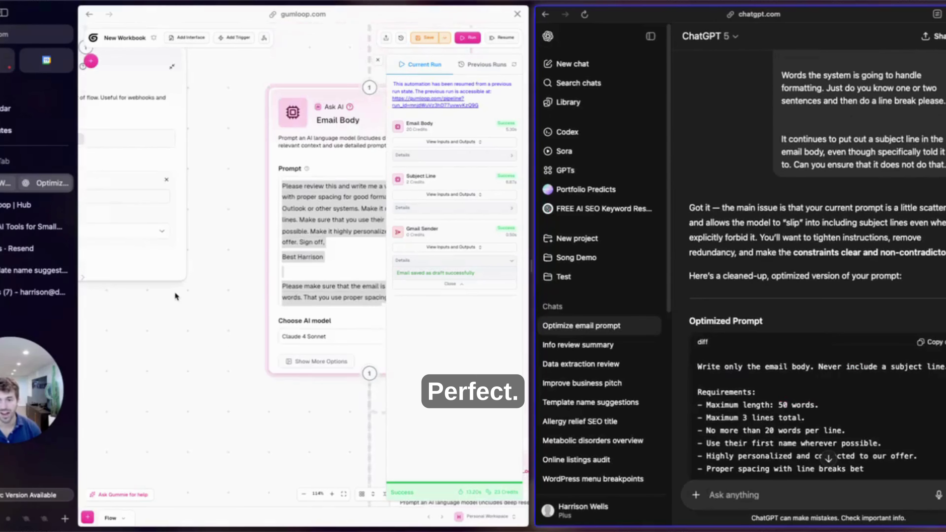
{"action": "scroll", "coordinate": [105, 304], "scroll_direction": "right", "scroll_amount": 5}
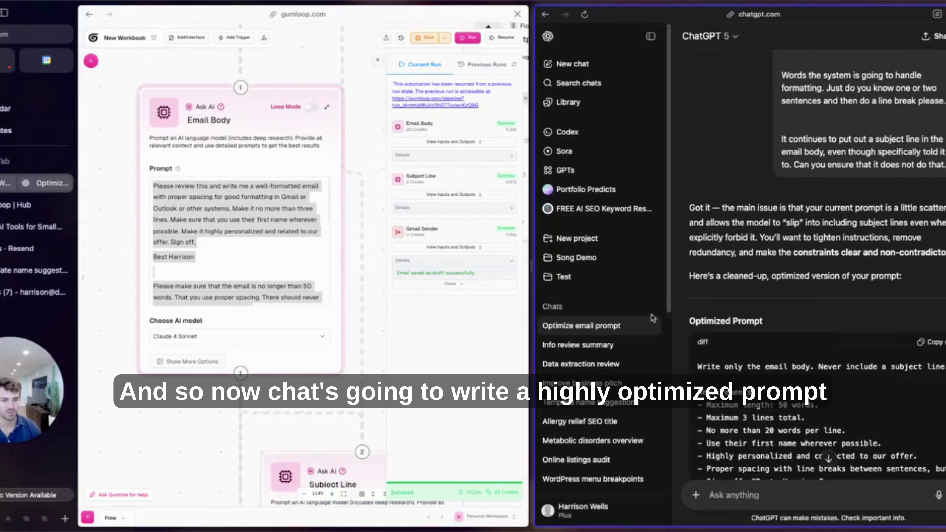
{"action": "key", "text": "super+s"}
{"action": "scroll", "coordinate": [752, 357], "scroll_direction": "down", "scroll_amount": 3}
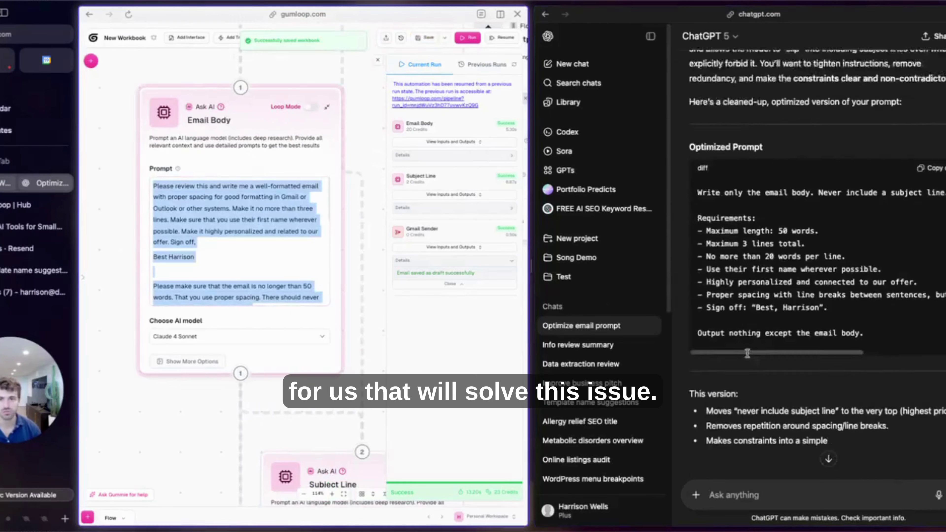
{"action": "scroll", "coordinate": [752, 357], "scroll_direction": "down", "scroll_amount": 3}
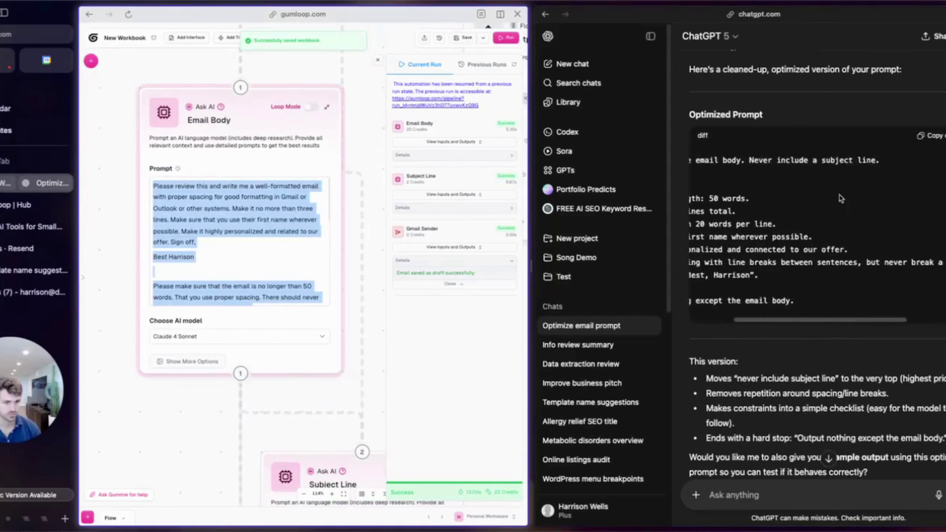
Replace the Email Body prompt with ChatGPT's optimized version.
{"action": "left_click", "coordinate": [920, 134]}
{"action": "left_click", "coordinate": [279, 278]}
{"action": "key", "text": "BackSpace"}
{"action": "left_click", "coordinate": [216, 242]}
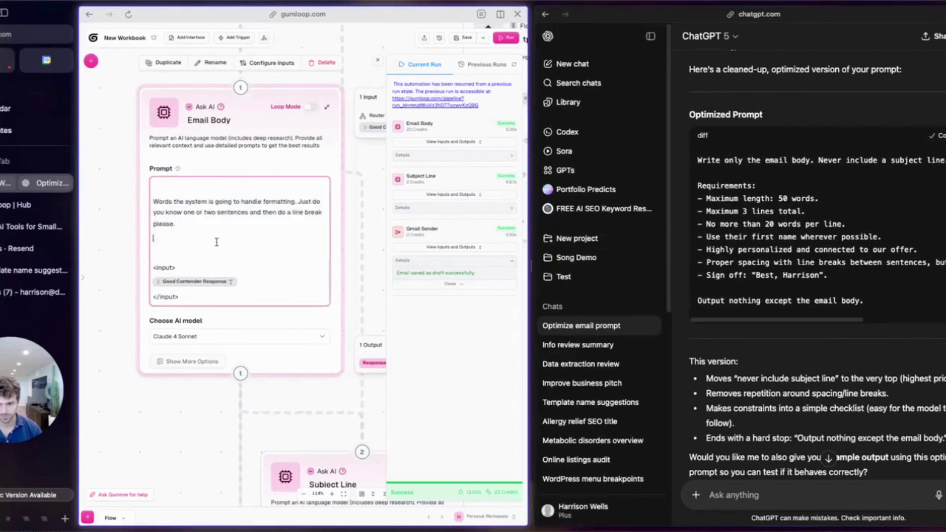
{"action": "key", "text": "super+v"}
{"action": "key", "text": "super+Up"}
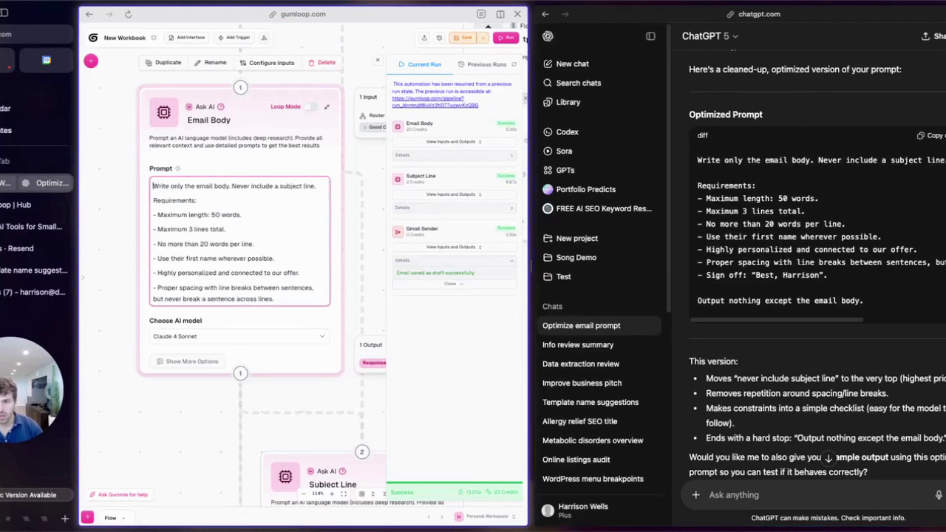
Save the workbook, rerun the whole workflow, and switch to the Gmail drafts.
{"action": "left_click", "coordinate": [463, 37]}
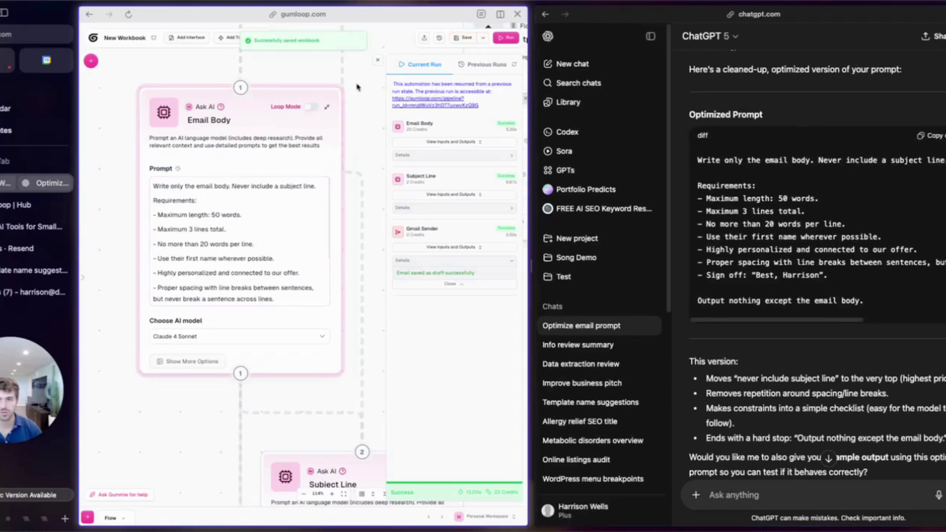
{"action": "left_click", "coordinate": [511, 37]}
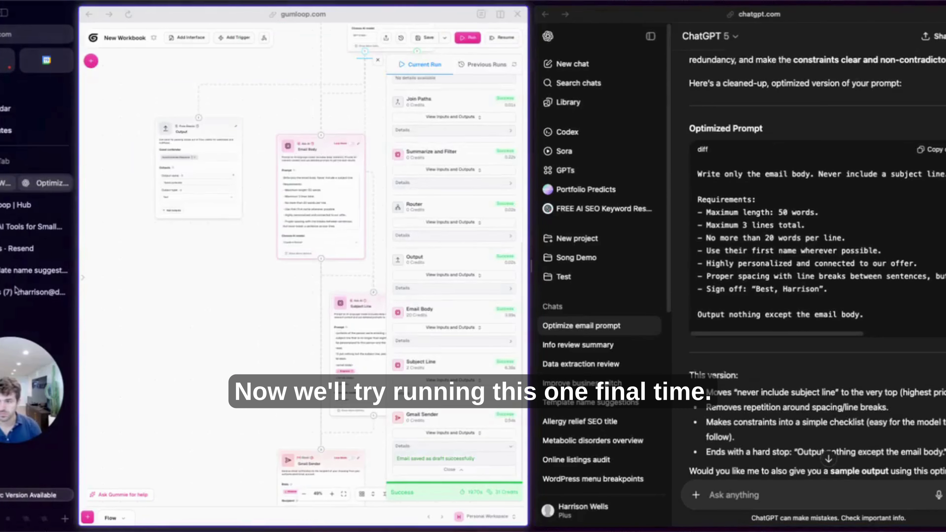
{"action": "left_click", "coordinate": [36, 293]}
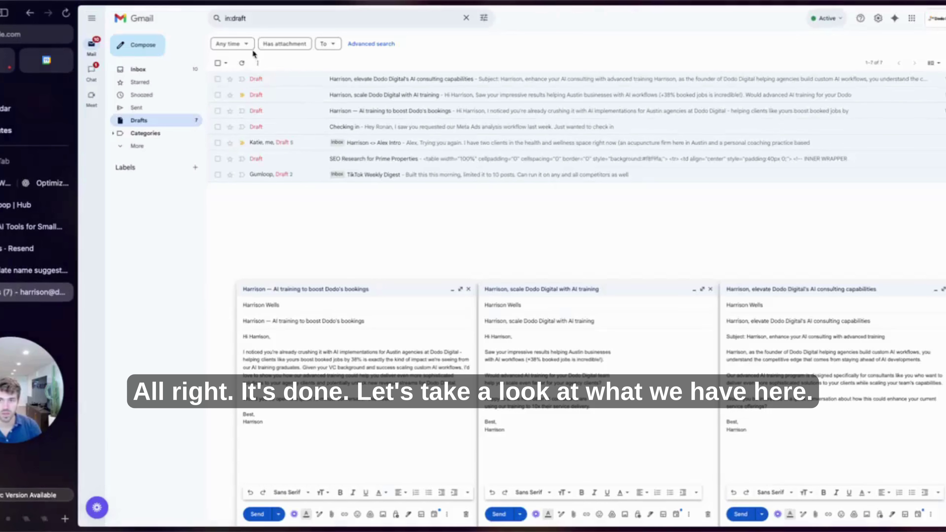
Refresh Drafts and open the new 'Advanced AI training for Dodo Digital team' draft, highlighting its body.
{"action": "left_click", "coordinate": [242, 64]}
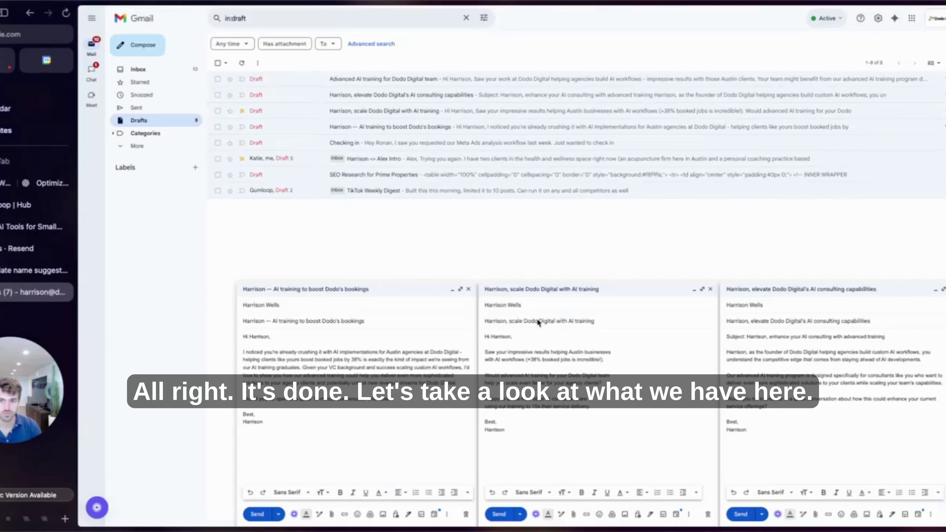
{"action": "left_click", "coordinate": [411, 80]}
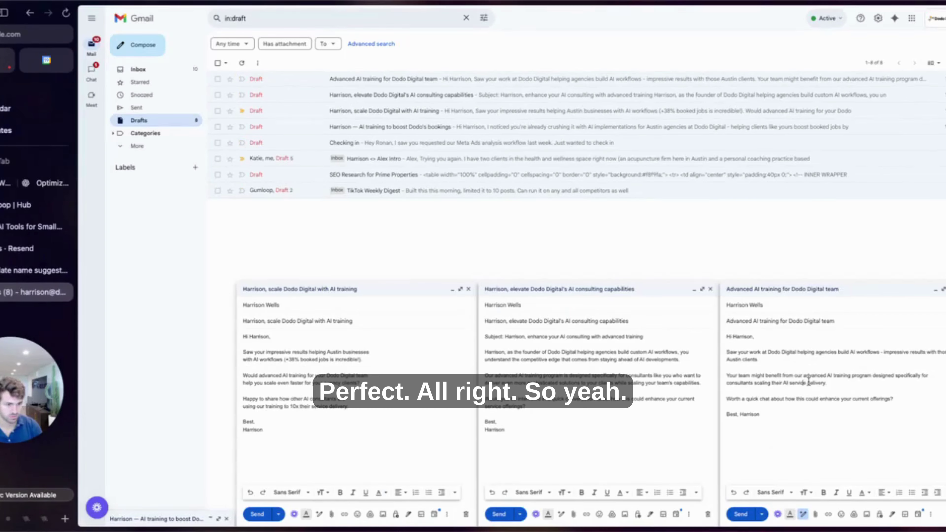
{"action": "left_click", "coordinate": [902, 400]}
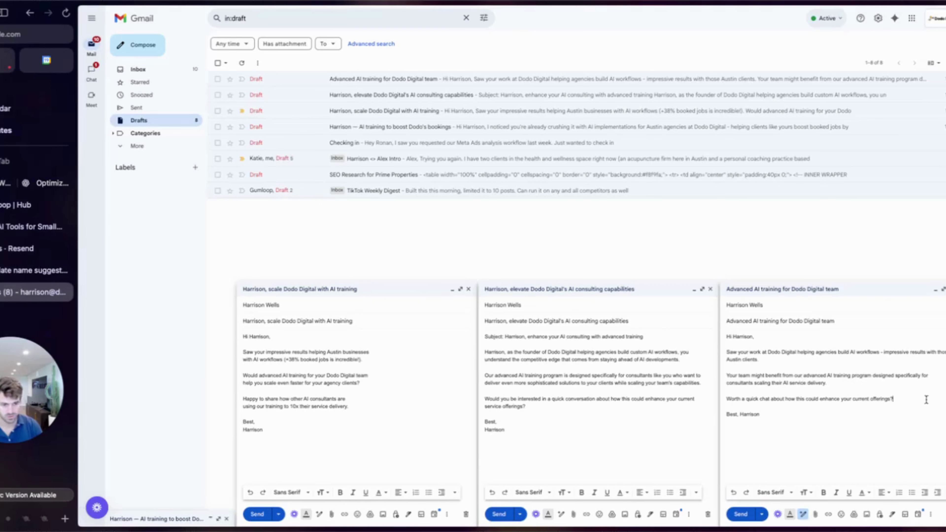
{"action": "left_click_drag", "start_coordinate": [919, 408], "coordinate": [737, 288]}
Compare its body with the bookings, scaling Dodo Digital and AI consulting drafts, then check its subject line.
{"action": "left_click", "coordinate": [894, 519]}
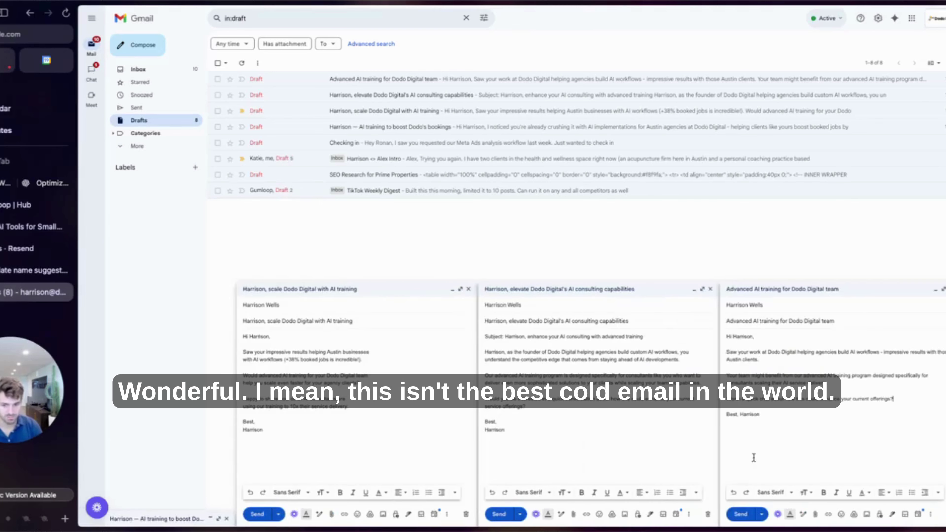
{"action": "left_click", "coordinate": [181, 520]}
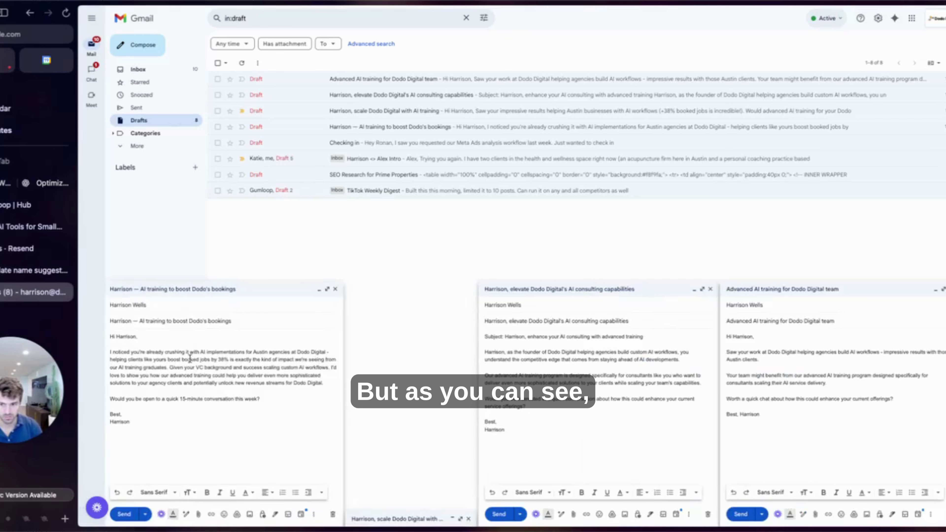
{"action": "left_click_drag", "start_coordinate": [172, 416], "coordinate": [118, 342]}
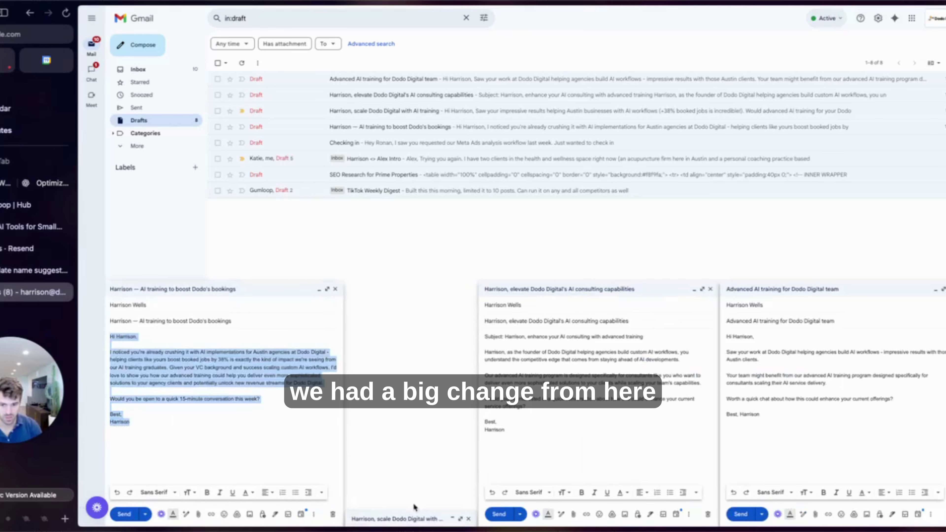
{"action": "left_click", "coordinate": [412, 517]}
{"action": "left_click_drag", "start_coordinate": [395, 429], "coordinate": [347, 341]}
{"action": "left_click", "coordinate": [668, 526]}
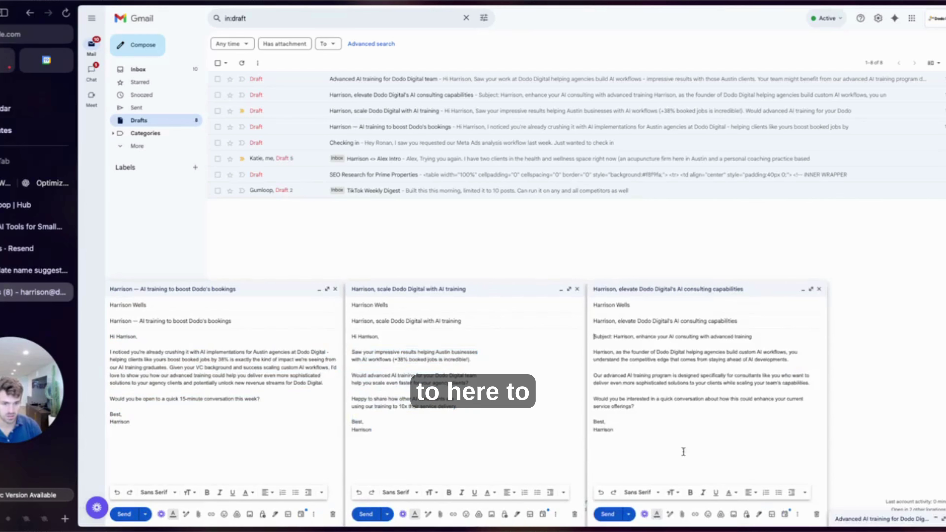
{"action": "left_click_drag", "start_coordinate": [691, 455], "coordinate": [604, 334]}
{"action": "left_click", "coordinate": [879, 518]}
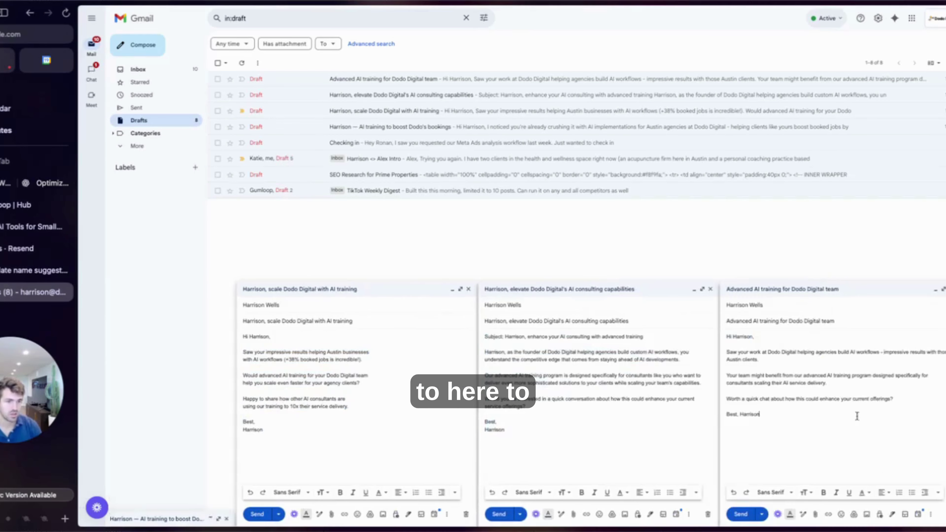
{"action": "left_click_drag", "start_coordinate": [857, 416], "coordinate": [773, 349]}
{"action": "left_click", "coordinate": [844, 317]}
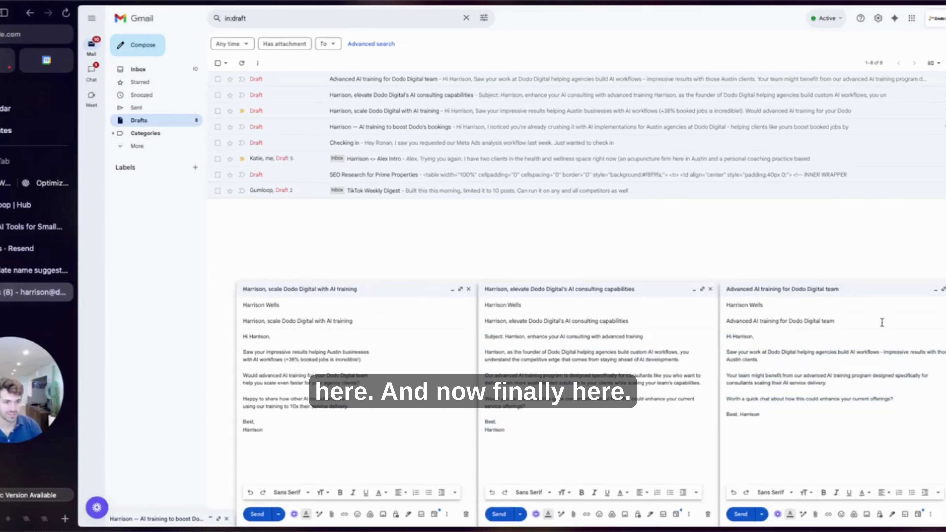
{"action": "left_click_drag", "start_coordinate": [882, 322], "coordinate": [649, 318]}
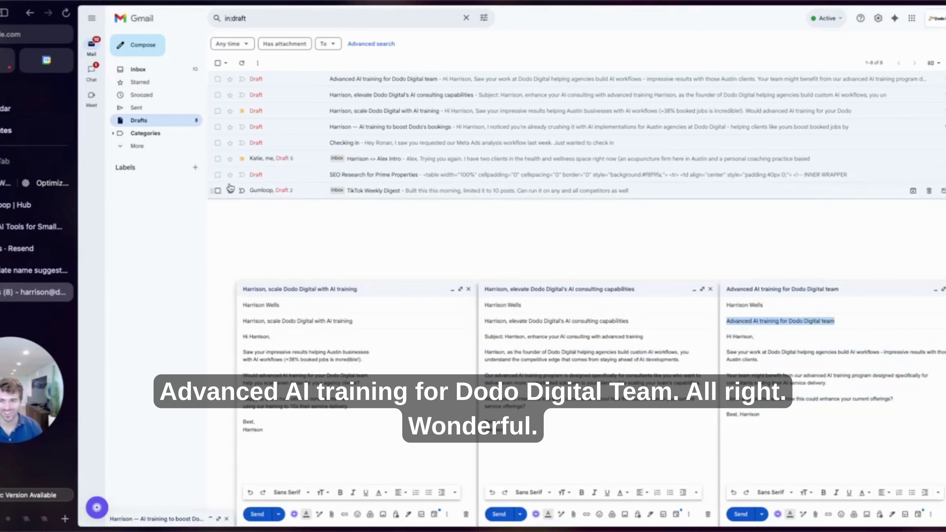